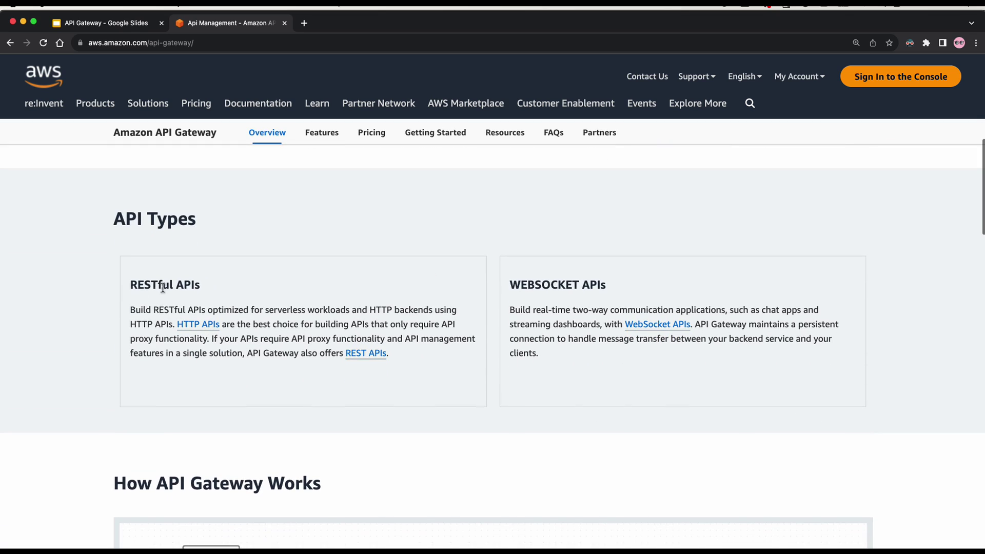
- Examine the API types and the diagram of how API Gateway works on the Amazon API Gateway product page
{"action": "scroll", "coordinate": [538, 290], "scroll_direction": "down", "scroll_amount": 3}
{"action": "scroll", "coordinate": [540, 294], "scroll_direction": "up", "scroll_amount": 2}
{"action": "scroll", "coordinate": [297, 292], "scroll_direction": "down", "scroll_amount": 3}
{"action": "scroll", "coordinate": [298, 292], "scroll_direction": "down", "scroll_amount": 4}
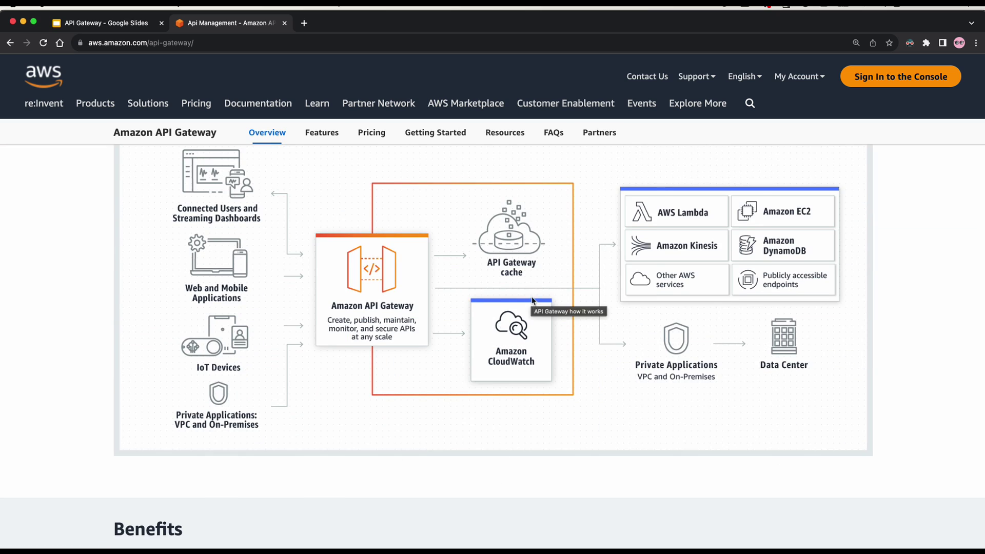
{"action": "scroll", "coordinate": [531, 300], "scroll_direction": "up", "scroll_amount": 1}
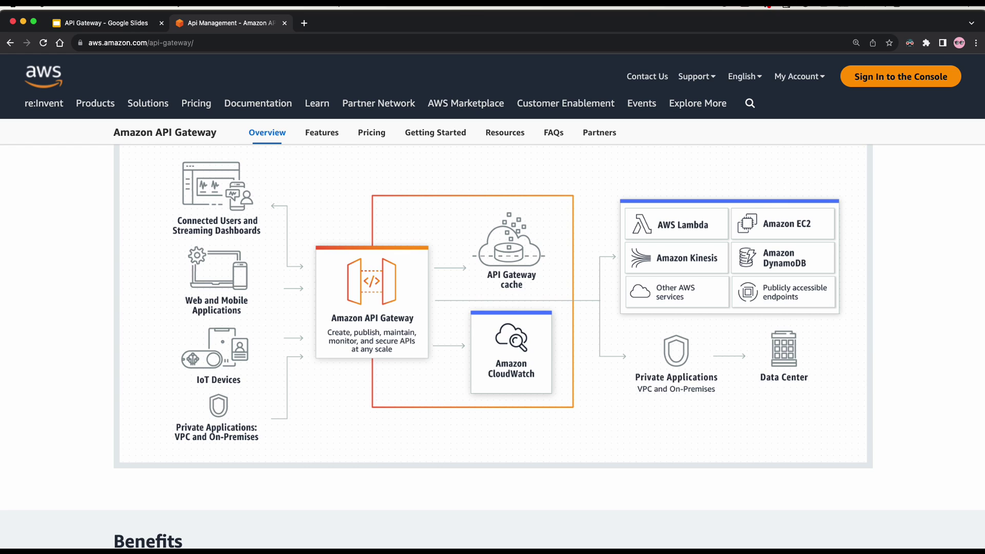
{"action": "scroll", "coordinate": [533, 300], "scroll_direction": "up", "scroll_amount": 1}
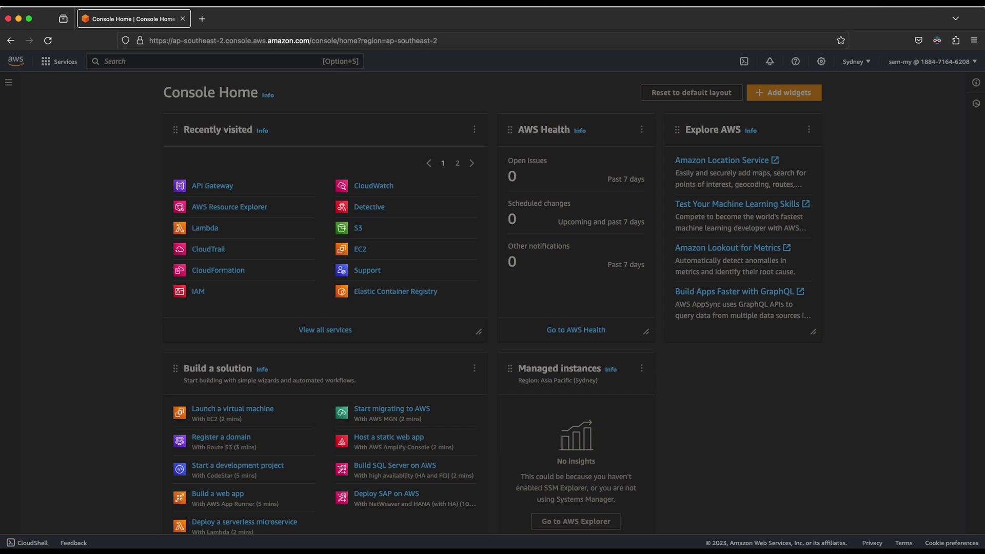
- Switch to the AWS console, open the API Gateway service and start creating an API
{"action": "left_click", "coordinate": [125, 61]}
{"action": "type", "text": "api gateway"}
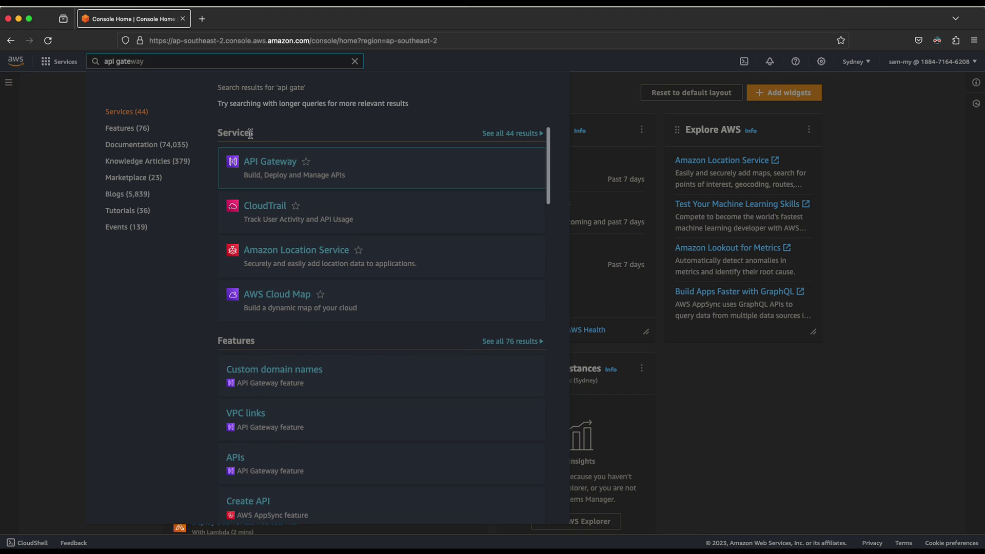
{"action": "left_click", "coordinate": [270, 162]}
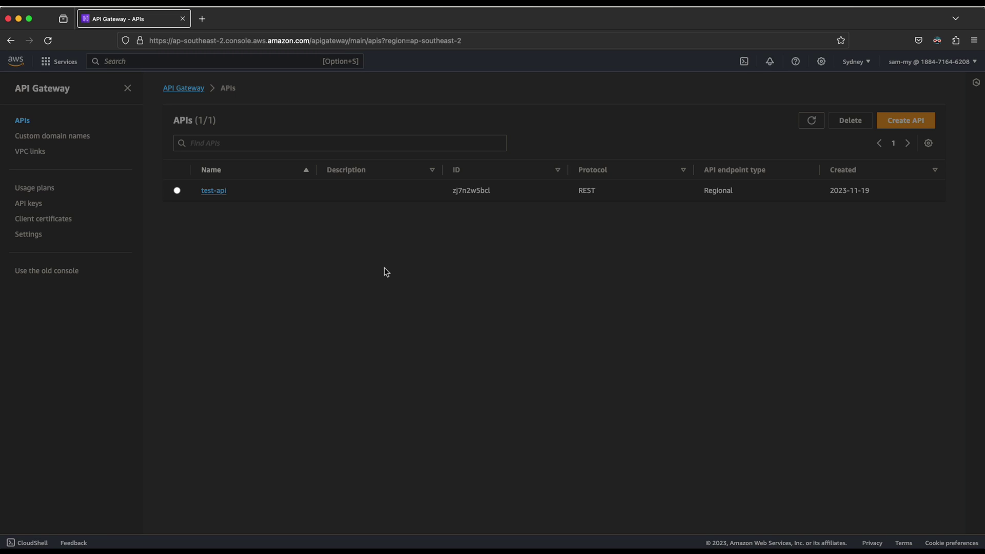
{"action": "left_click", "coordinate": [906, 124]}
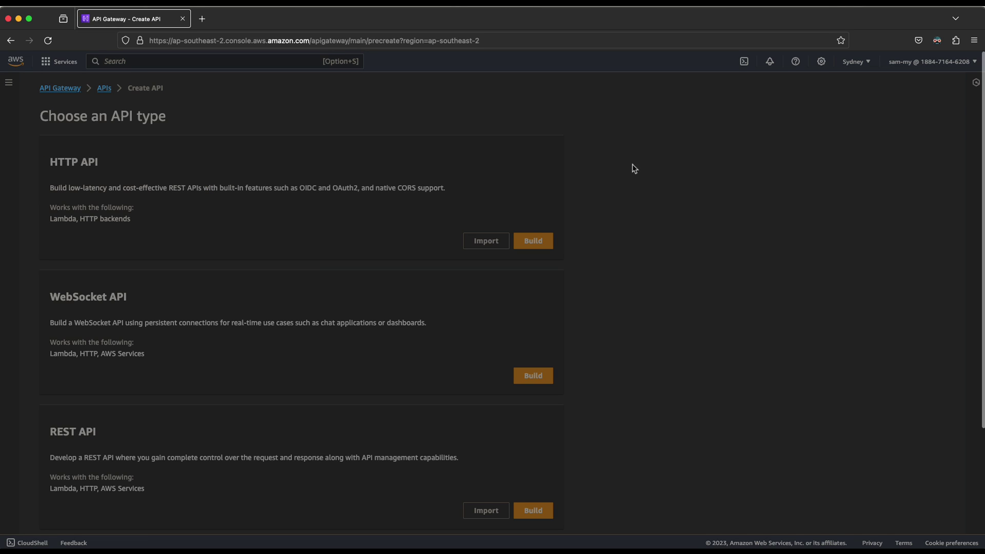
- Examine the descriptions and supported integrations of the HTTP API and WebSocket API types
{"action": "scroll", "coordinate": [232, 282], "scroll_direction": "down", "scroll_amount": 1}
{"action": "scroll", "coordinate": [233, 282], "scroll_direction": "up", "scroll_amount": 1}
{"action": "scroll", "coordinate": [303, 313], "scroll_direction": "down", "scroll_amount": 1}
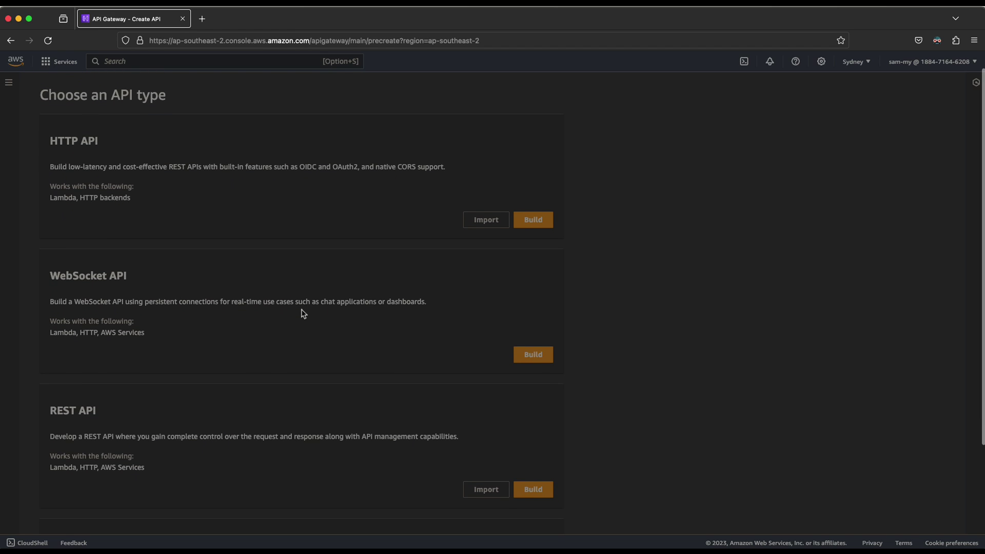
{"action": "scroll", "coordinate": [303, 313], "scroll_direction": "up", "scroll_amount": 1}
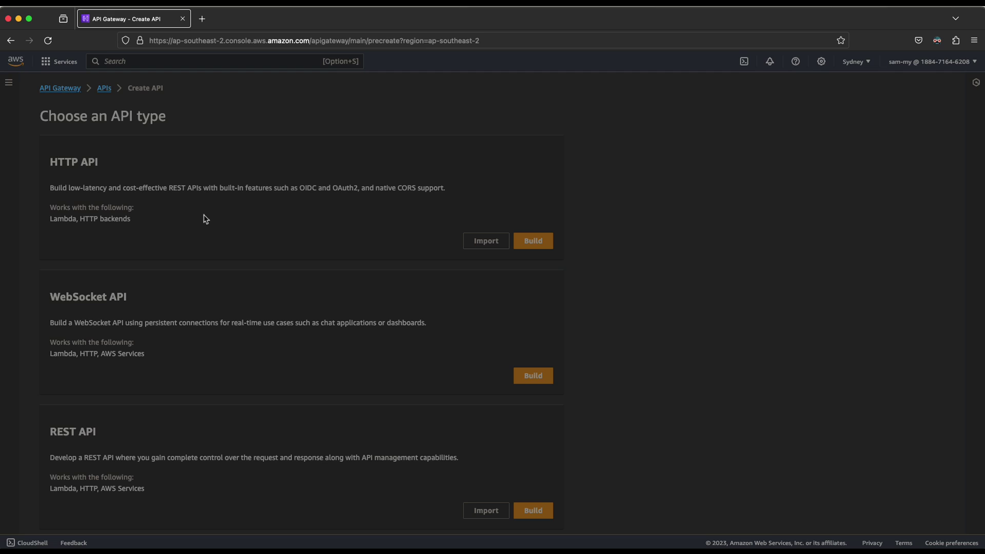
{"action": "triple_click", "coordinate": [127, 205]}
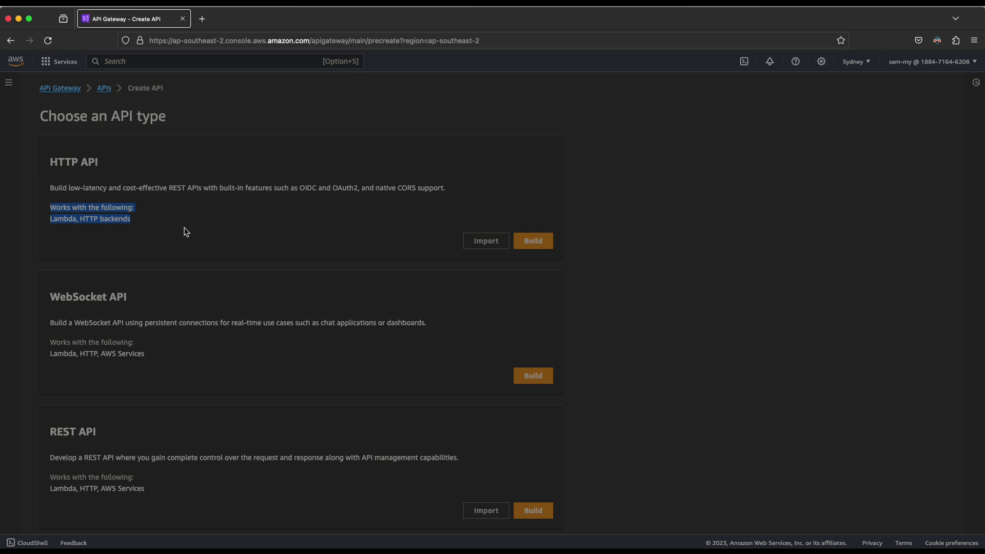
{"action": "left_click_drag", "start_coordinate": [184, 366], "coordinate": [45, 290]}
{"action": "scroll", "coordinate": [199, 364], "scroll_direction": "down", "scroll_amount": 1}
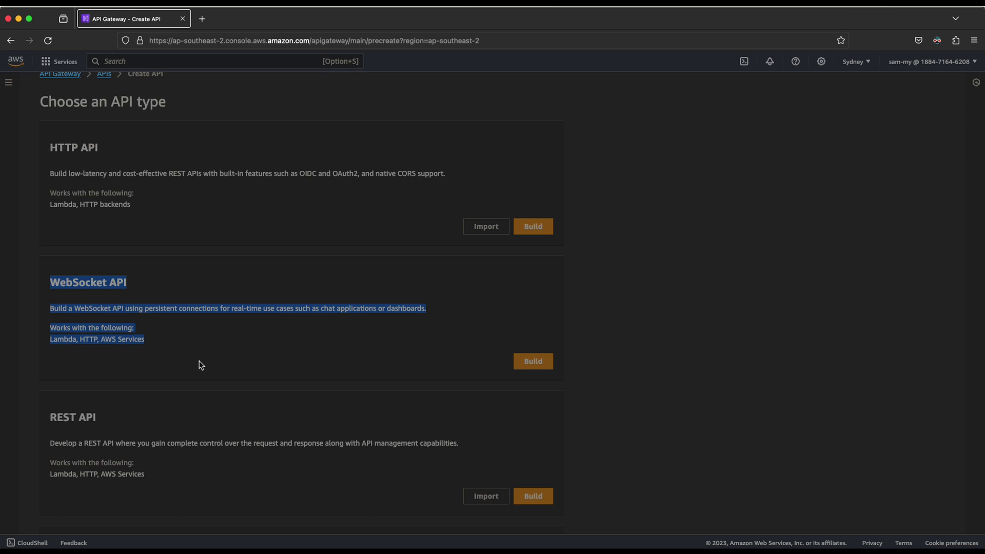
{"action": "left_click", "coordinate": [222, 359]}
- Compare the REST API and REST API Private types, and start building the public REST API
{"action": "scroll", "coordinate": [223, 360], "scroll_direction": "down", "scroll_amount": 3}
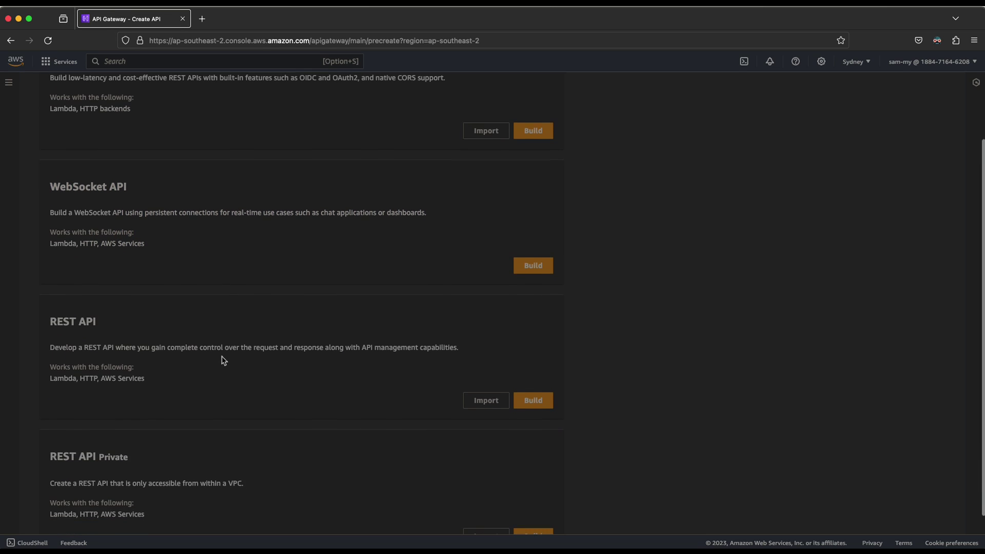
{"action": "scroll", "coordinate": [223, 360], "scroll_direction": "down", "scroll_amount": 1}
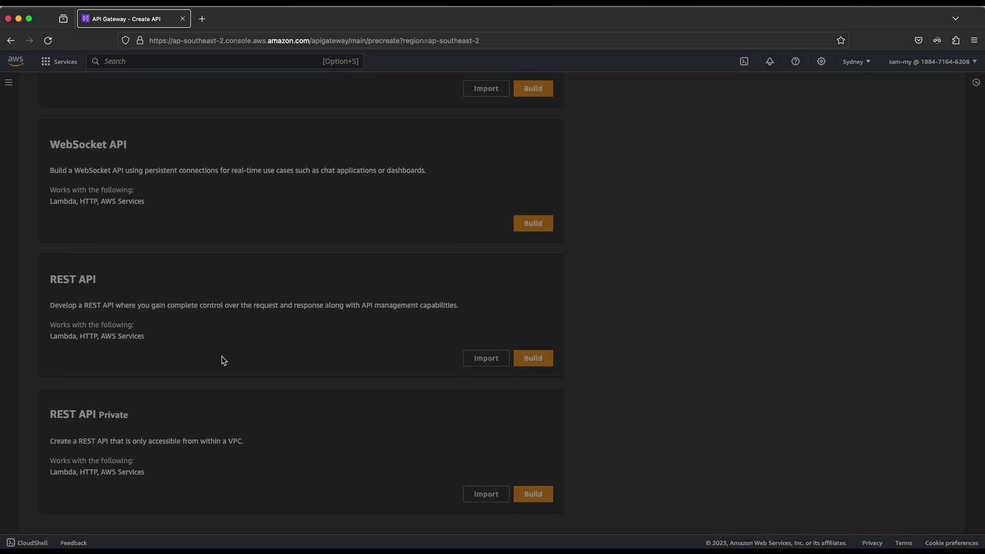
{"action": "left_click_drag", "start_coordinate": [148, 481], "coordinate": [50, 411]}
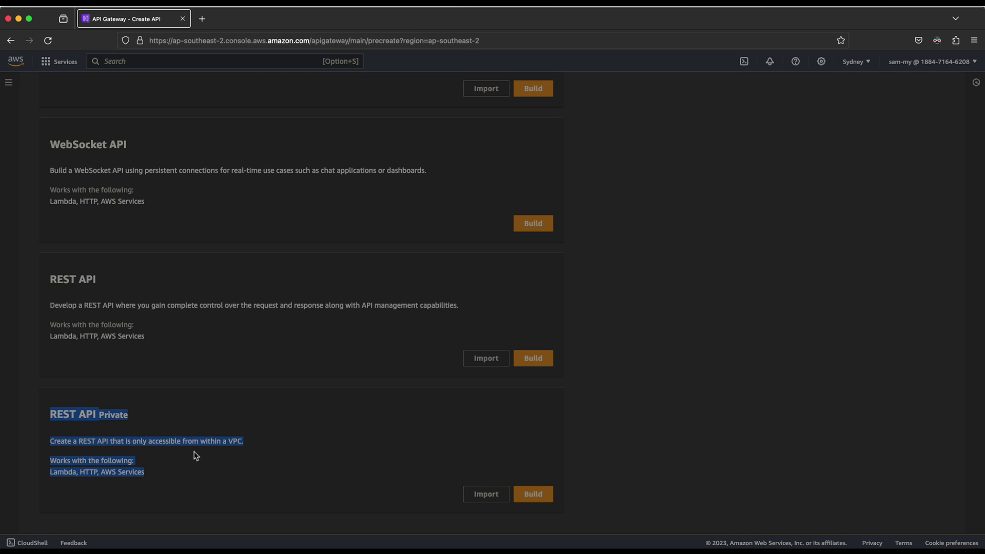
{"action": "left_click_drag", "start_coordinate": [165, 341], "coordinate": [50, 278]}
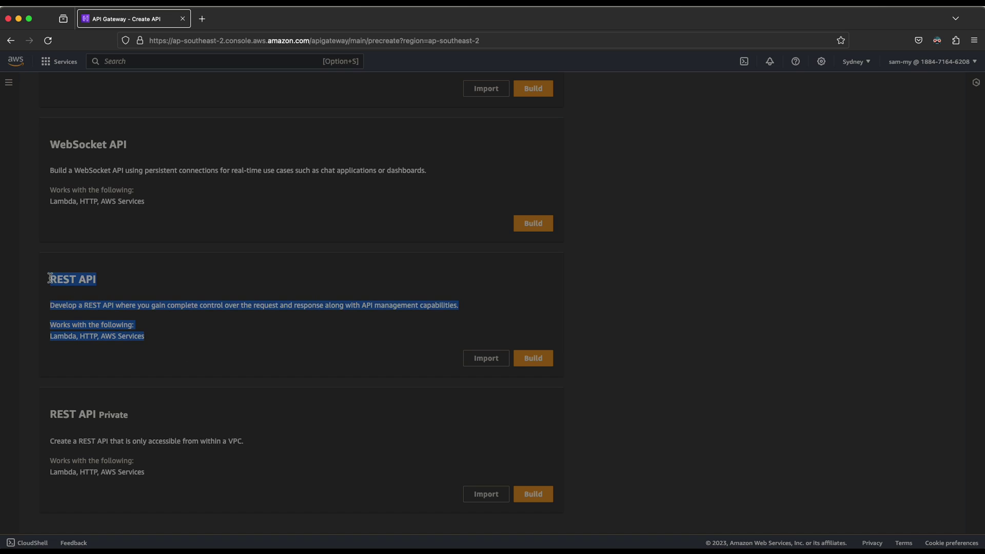
{"action": "left_click_drag", "start_coordinate": [173, 342], "coordinate": [139, 330]}
{"action": "left_click", "coordinate": [139, 331]}
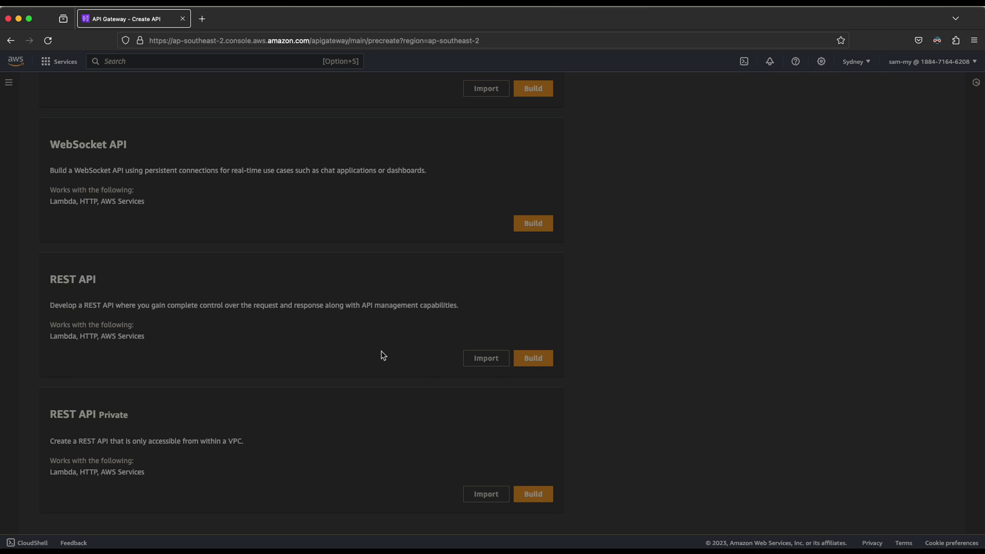
{"action": "left_click", "coordinate": [537, 362]}
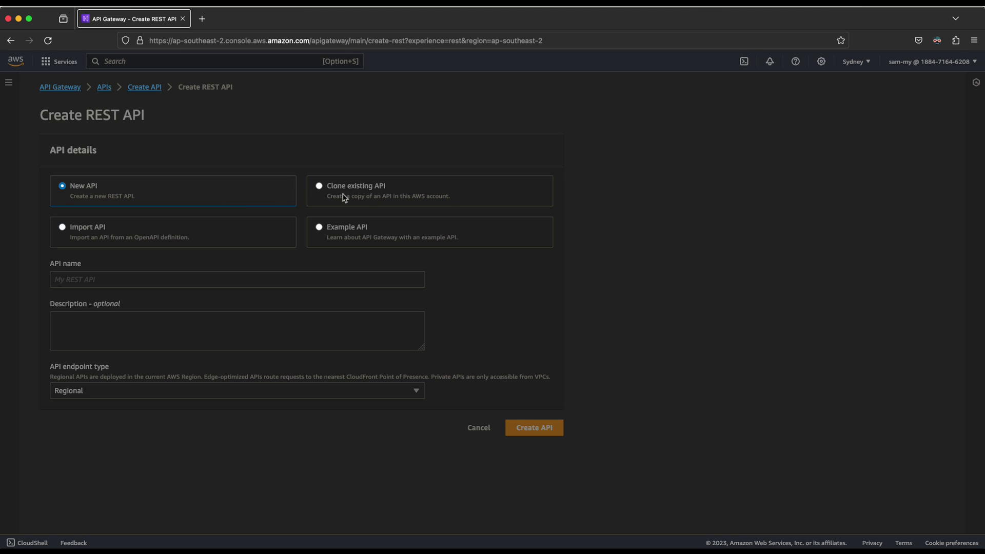
- Examine the Clone existing API, Import API and Example API creation options, including the example's PetStore definition
{"action": "left_click", "coordinate": [407, 198]}
{"action": "left_click", "coordinate": [74, 282]}
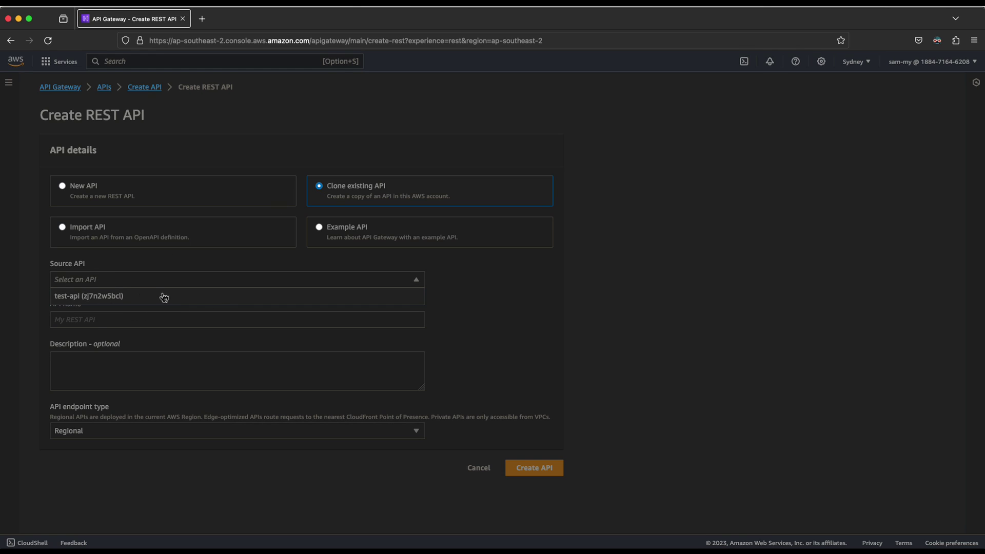
{"action": "left_click", "coordinate": [95, 231]}
{"action": "left_click", "coordinate": [95, 231]}
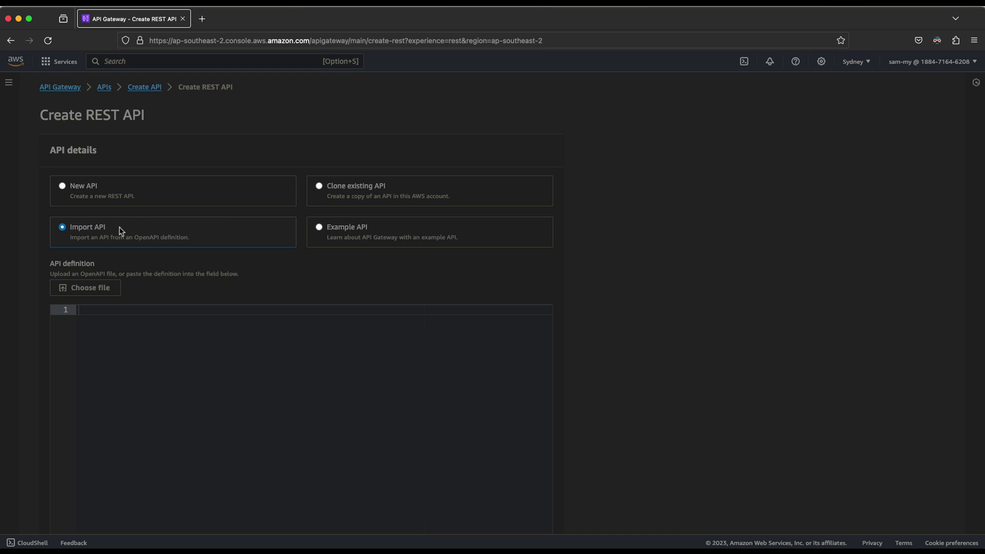
{"action": "left_click", "coordinate": [345, 238]}
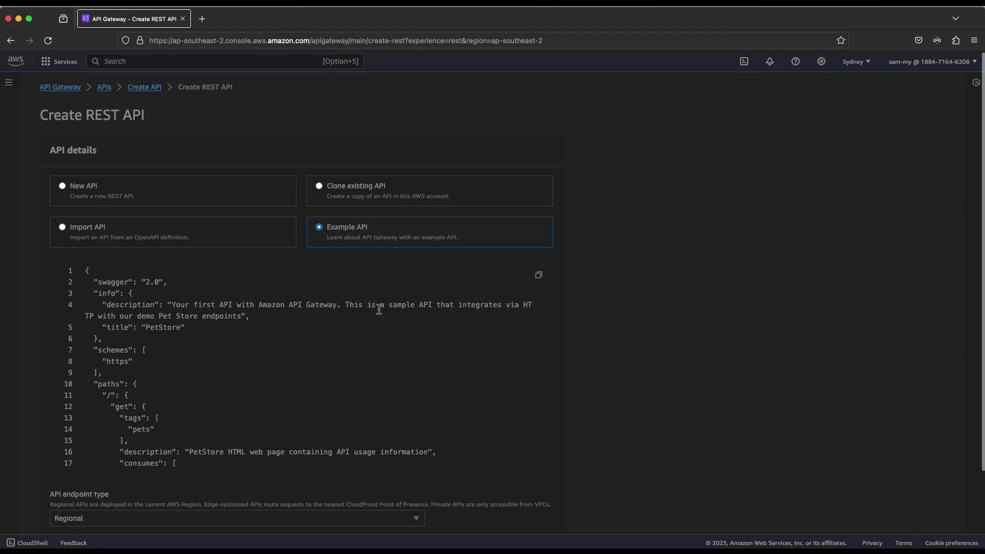
{"action": "scroll", "coordinate": [356, 409], "scroll_direction": "down", "scroll_amount": 15}
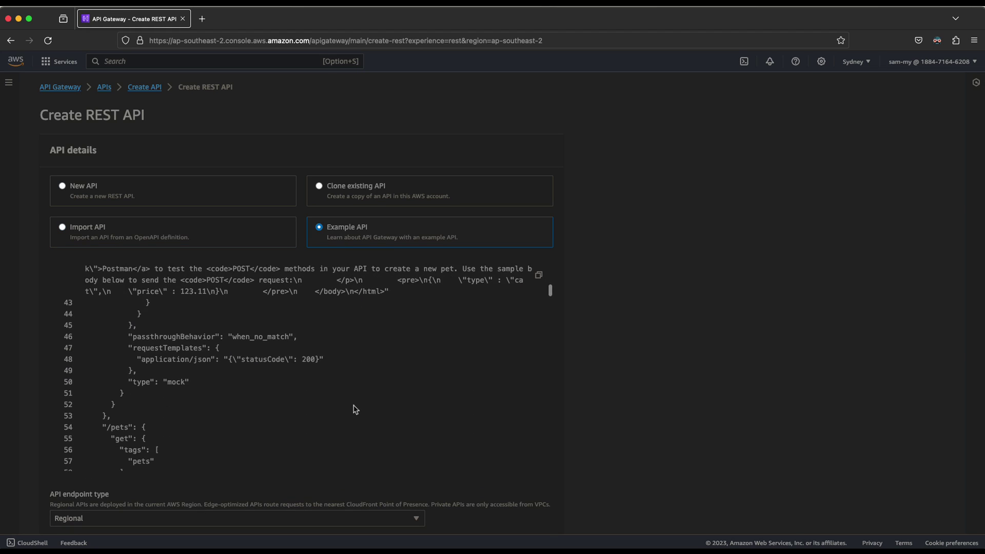
{"action": "scroll", "coordinate": [356, 409], "scroll_direction": "down", "scroll_amount": 12}
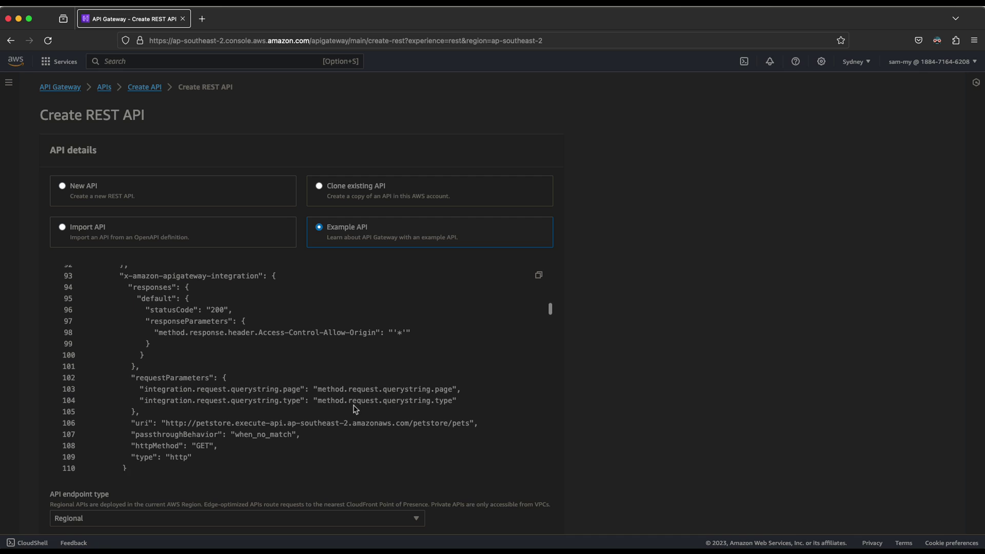
{"action": "scroll", "coordinate": [355, 409], "scroll_direction": "down", "scroll_amount": 3}
{"action": "scroll", "coordinate": [353, 407], "scroll_direction": "up", "scroll_amount": 20}
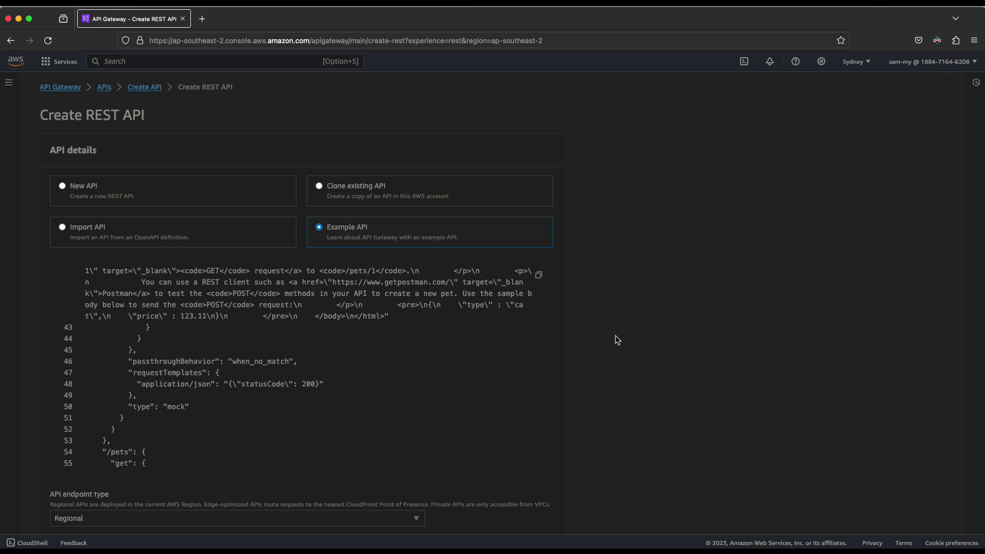
- Choose to create a new REST API and name it Demo1
{"action": "left_click", "coordinate": [78, 192]}
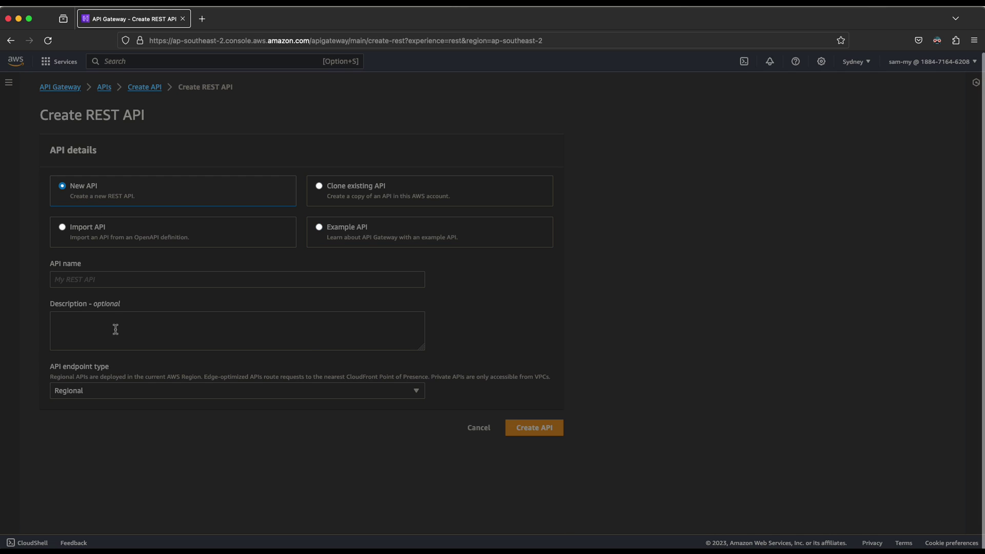
{"action": "scroll", "coordinate": [338, 308], "scroll_direction": "down", "scroll_amount": 1}
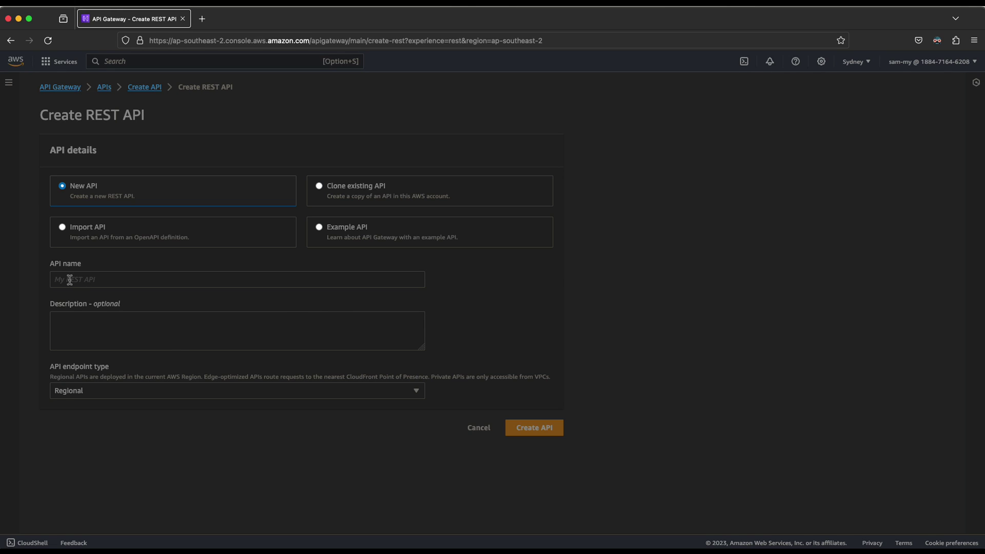
{"action": "type", "text": "Demo1"}
- Review the available API endpoint types and try the Private type to see its VPC endpoint setting
{"action": "left_click", "coordinate": [96, 395]}
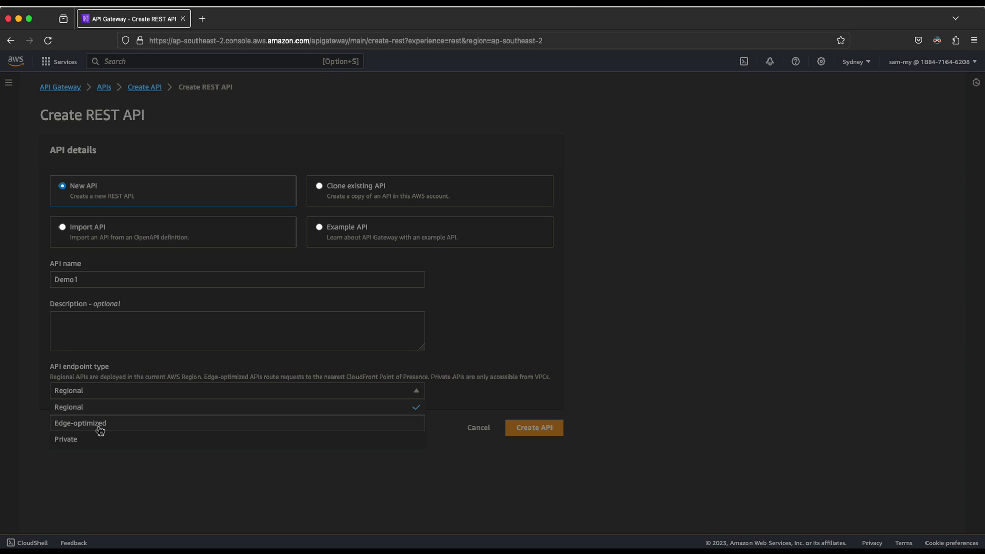
{"action": "left_click", "coordinate": [102, 484]}
{"action": "left_click", "coordinate": [86, 391]}
{"action": "left_click", "coordinate": [77, 443]}
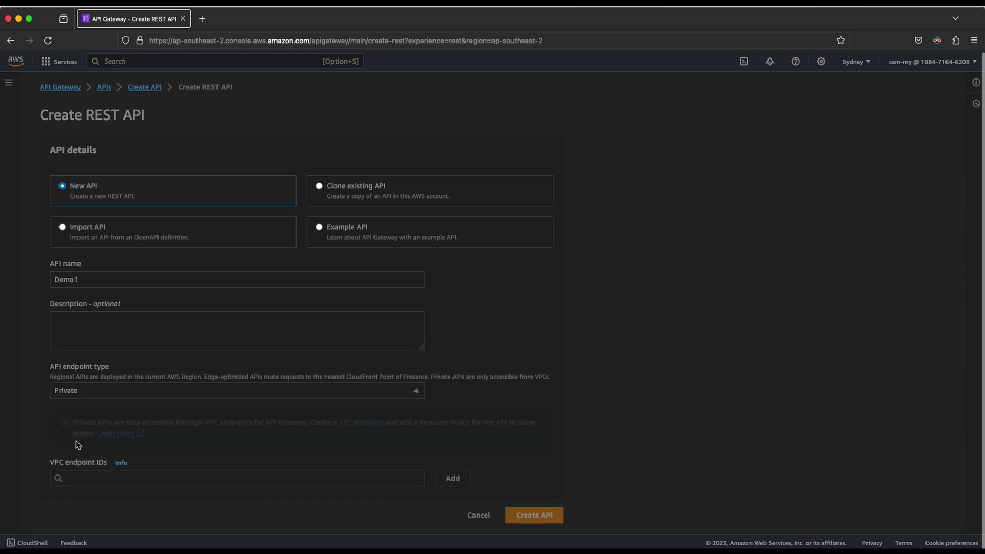
{"action": "left_click", "coordinate": [103, 391]}
{"action": "left_click", "coordinate": [33, 450]}
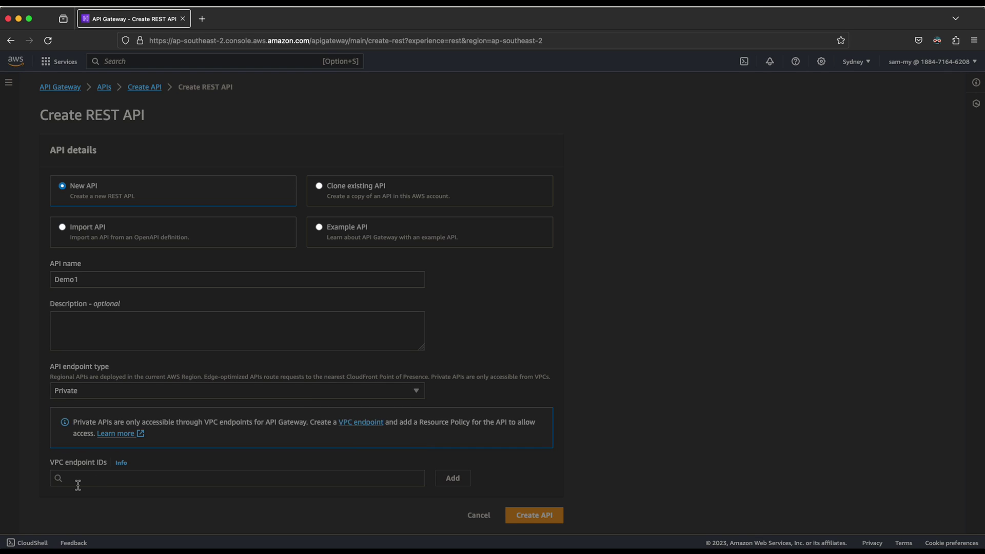
- Set the API endpoint type to Regional and create the Demo1 REST API
{"action": "left_click", "coordinate": [85, 392]}
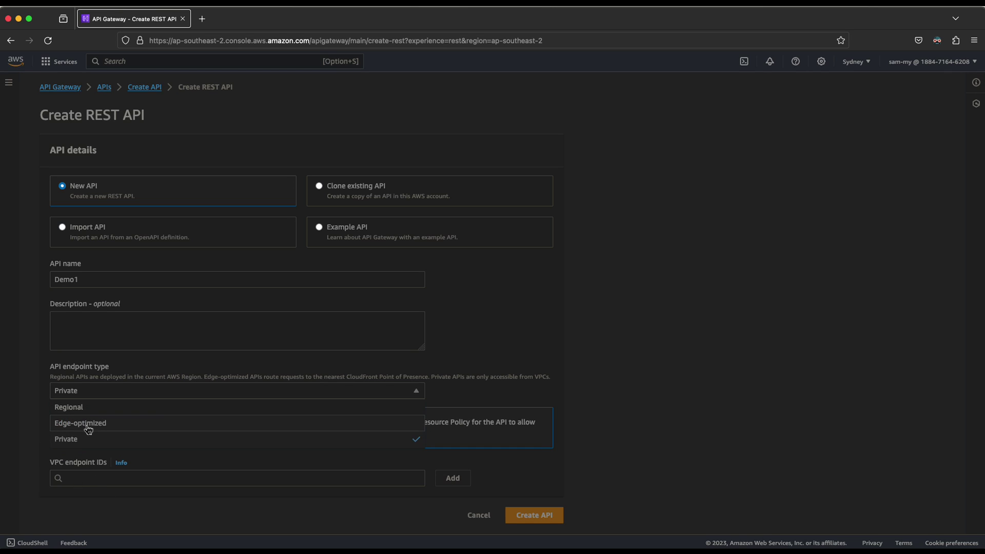
{"action": "left_click", "coordinate": [85, 407]}
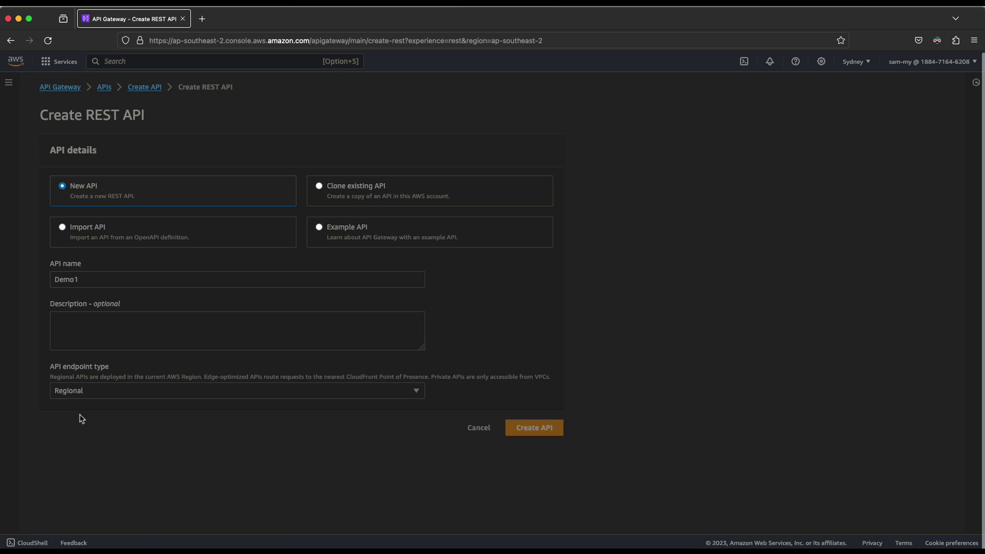
{"action": "left_click", "coordinate": [115, 394]}
{"action": "left_click", "coordinate": [99, 466]}
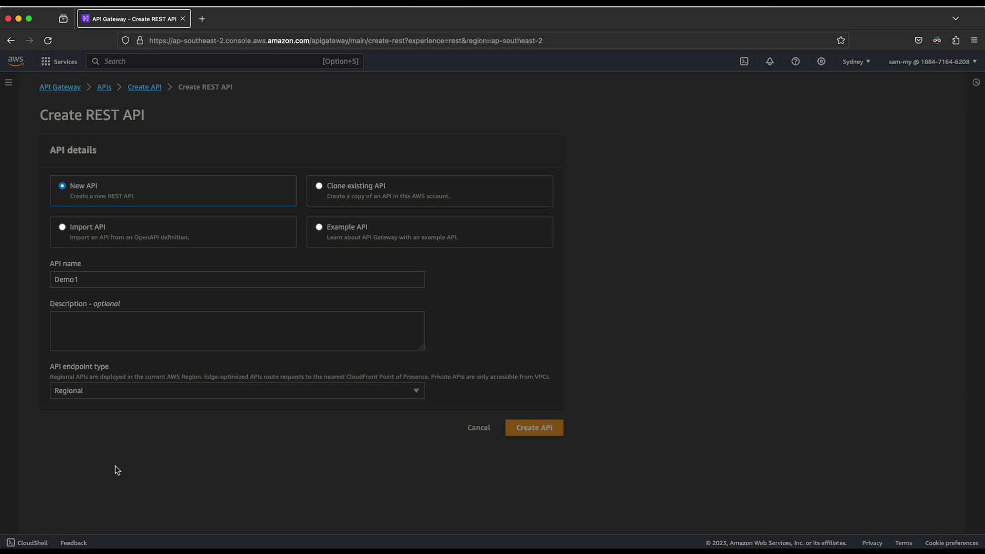
{"action": "left_click", "coordinate": [115, 393]}
{"action": "left_click", "coordinate": [168, 498]}
{"action": "left_click", "coordinate": [121, 391]}
{"action": "left_click", "coordinate": [123, 483]}
{"action": "left_click", "coordinate": [540, 434]}
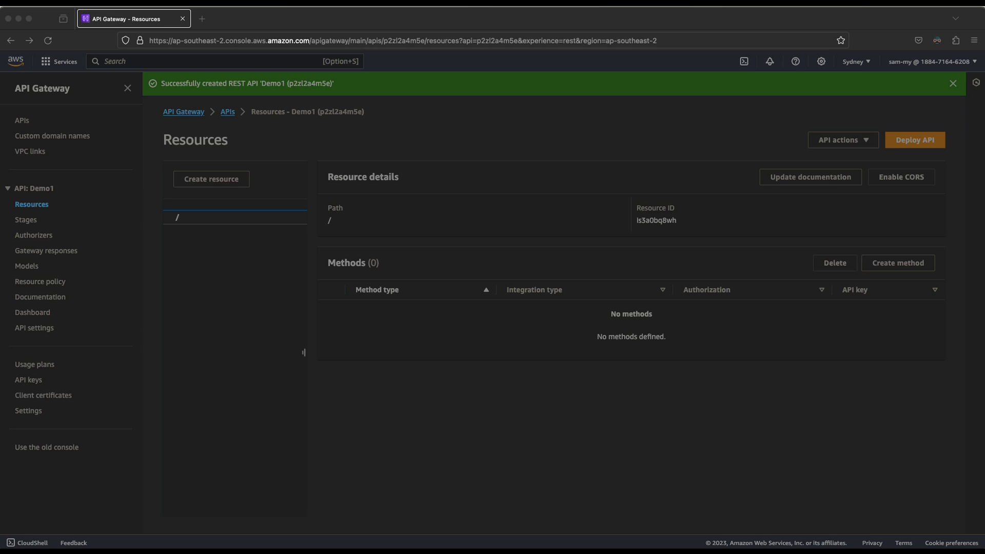
- Examine the navigation entries specific to the Demo1 API and those shared across all API Gateway APIs
{"action": "left_click", "coordinate": [366, 431]}
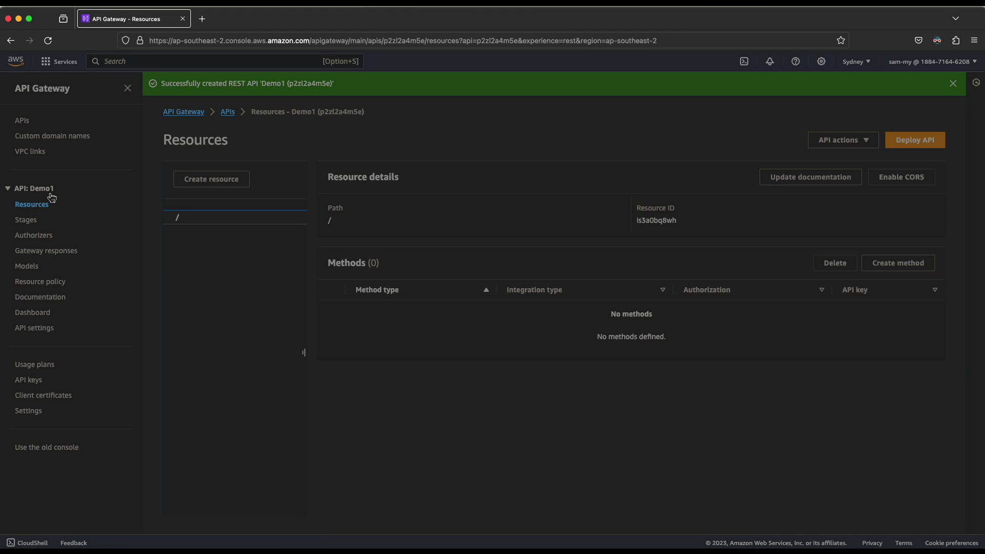
{"action": "left_click", "coordinate": [8, 190]}
{"action": "left_click", "coordinate": [8, 189]}
{"action": "left_click_drag", "start_coordinate": [77, 337], "coordinate": [49, 197]}
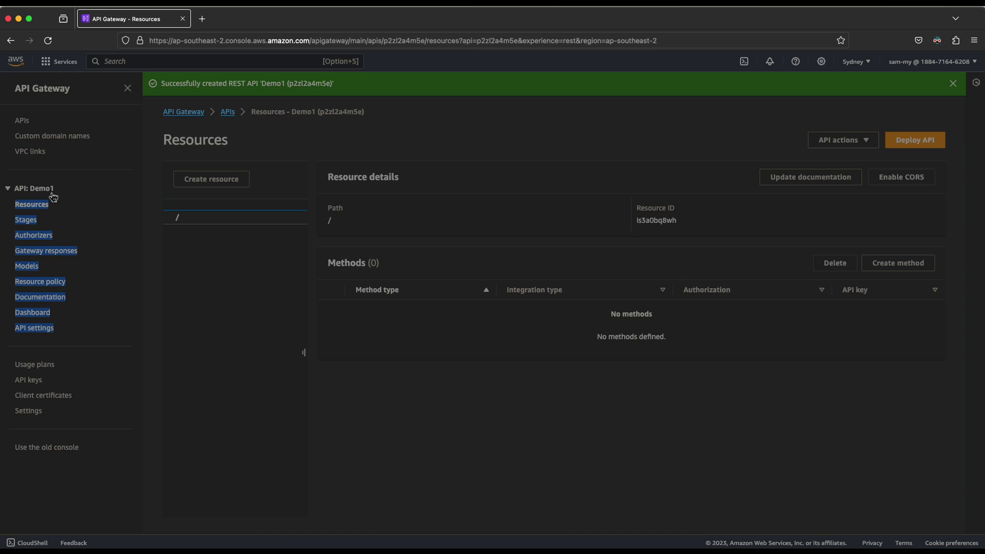
{"action": "left_click", "coordinate": [9, 189]}
{"action": "left_click", "coordinate": [10, 190]}
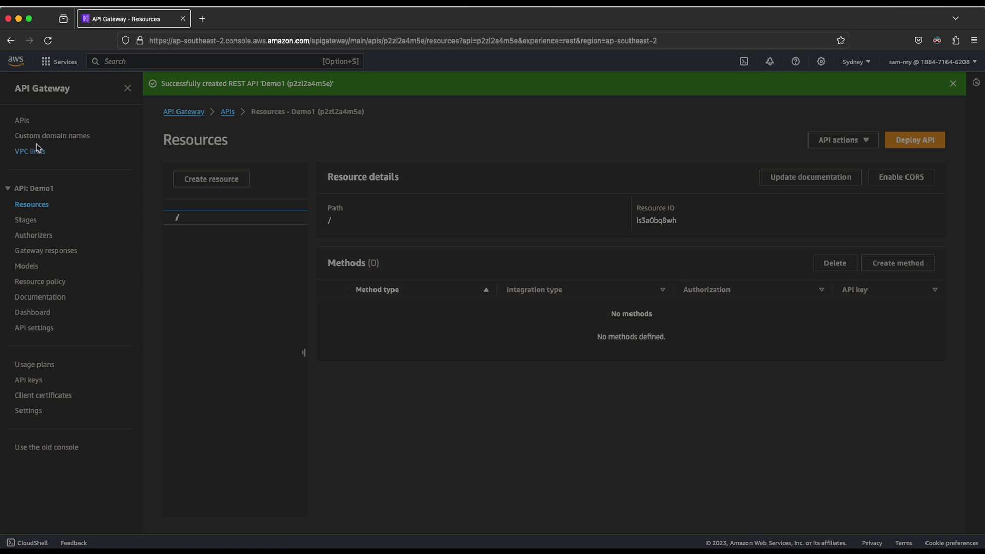
{"action": "left_click_drag", "start_coordinate": [59, 154], "coordinate": [11, 115]}
{"action": "left_click_drag", "start_coordinate": [51, 418], "coordinate": [13, 371]}
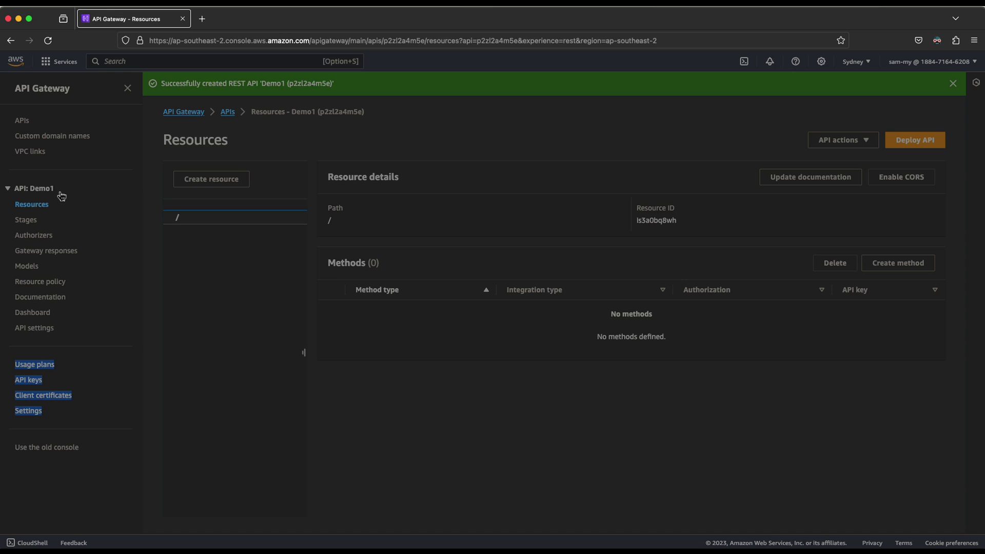
- Review the pages shared across APIs: the APIs list, custom domain names and VPC links, and return to the APIs list
{"action": "left_click_drag", "start_coordinate": [80, 154], "coordinate": [14, 117]}
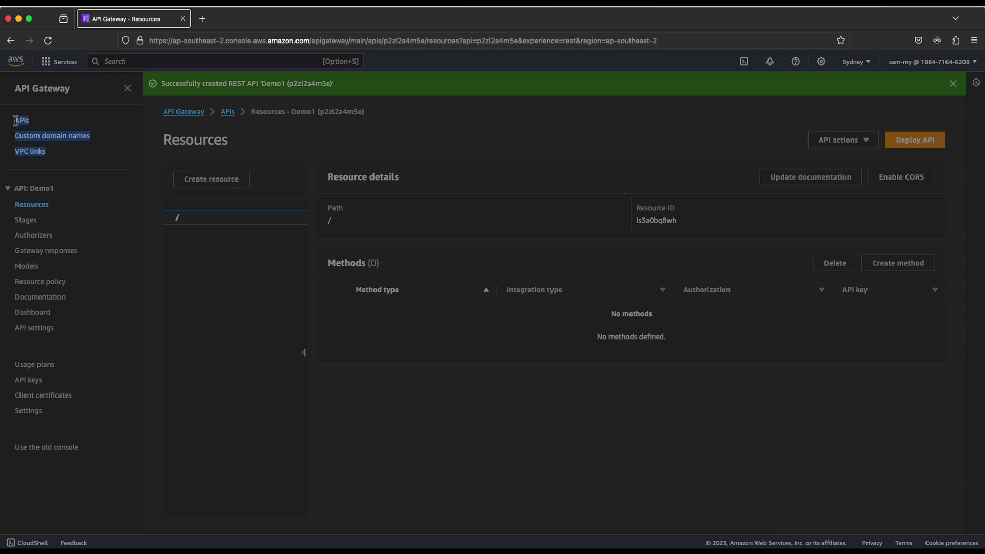
{"action": "left_click_drag", "start_coordinate": [55, 416], "coordinate": [16, 368]}
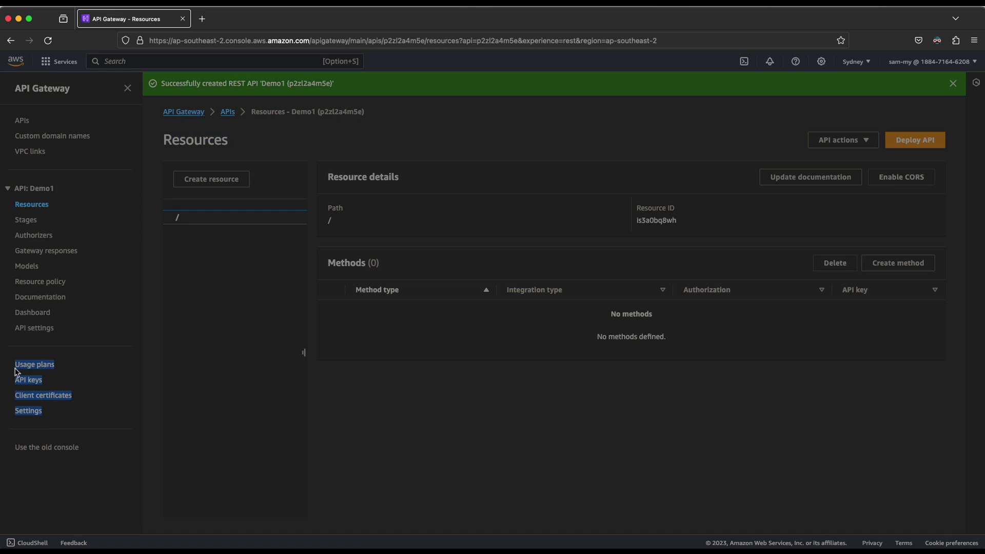
{"action": "left_click", "coordinate": [59, 419]}
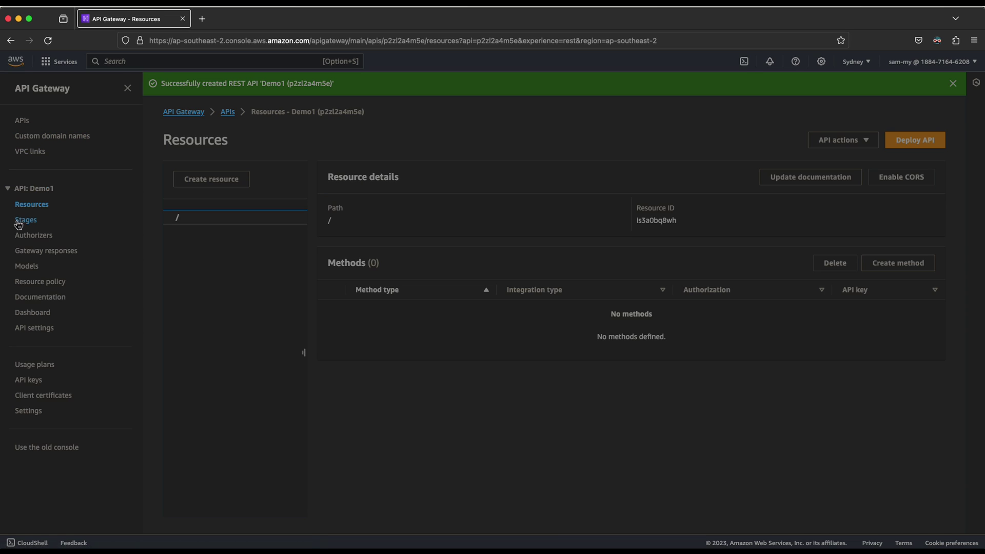
{"action": "left_click", "coordinate": [23, 122]}
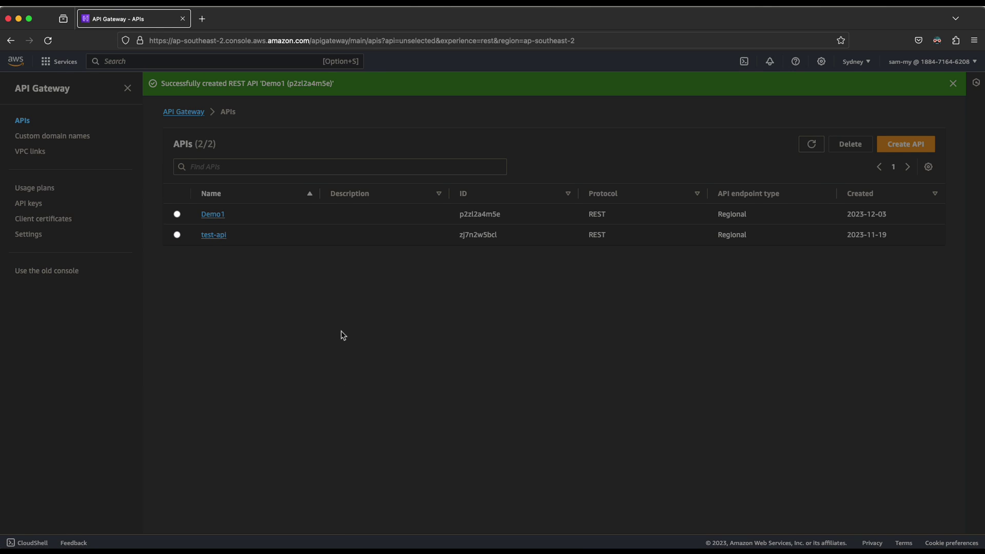
{"action": "left_click", "coordinate": [55, 136]}
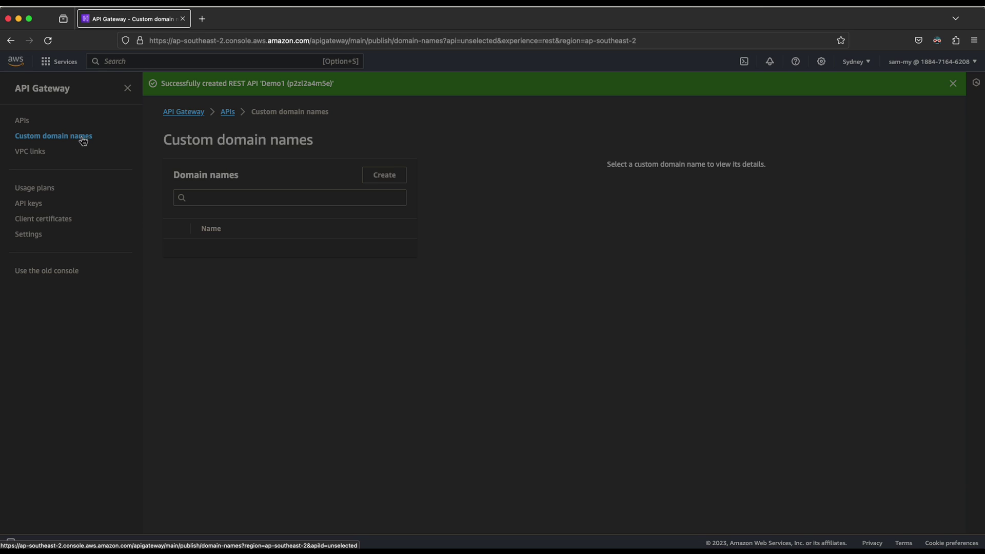
{"action": "left_click", "coordinate": [31, 151]}
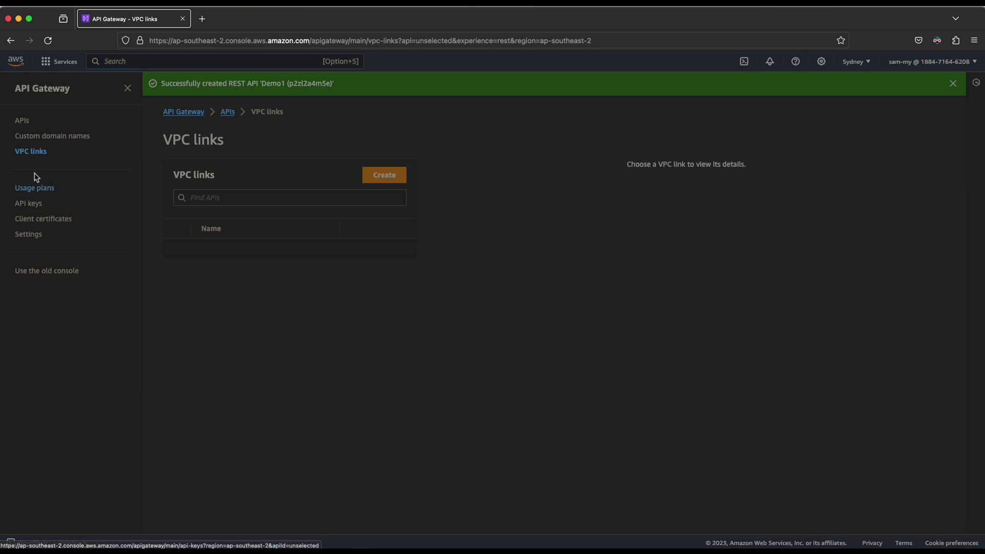
{"action": "left_click", "coordinate": [22, 122]}
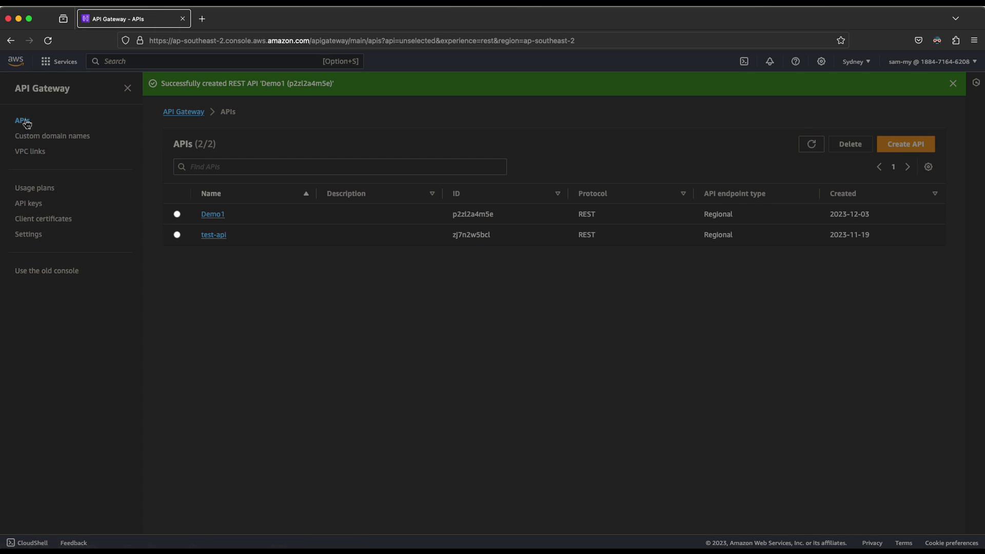
- Open the Demo1 API, review its stages and authorizers, including the authorizer creation options, and return to its resources
{"action": "left_click", "coordinate": [213, 215]}
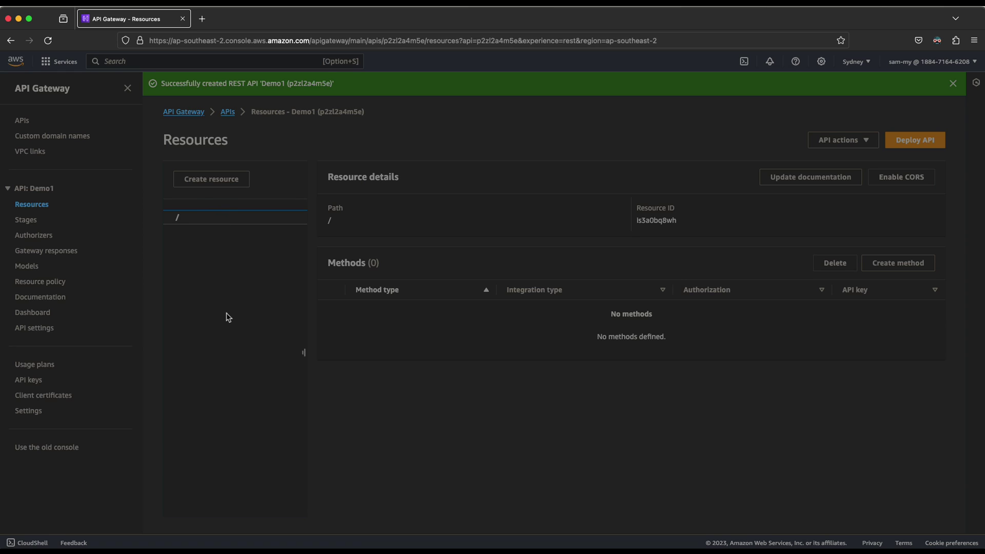
{"action": "left_click", "coordinate": [31, 225]}
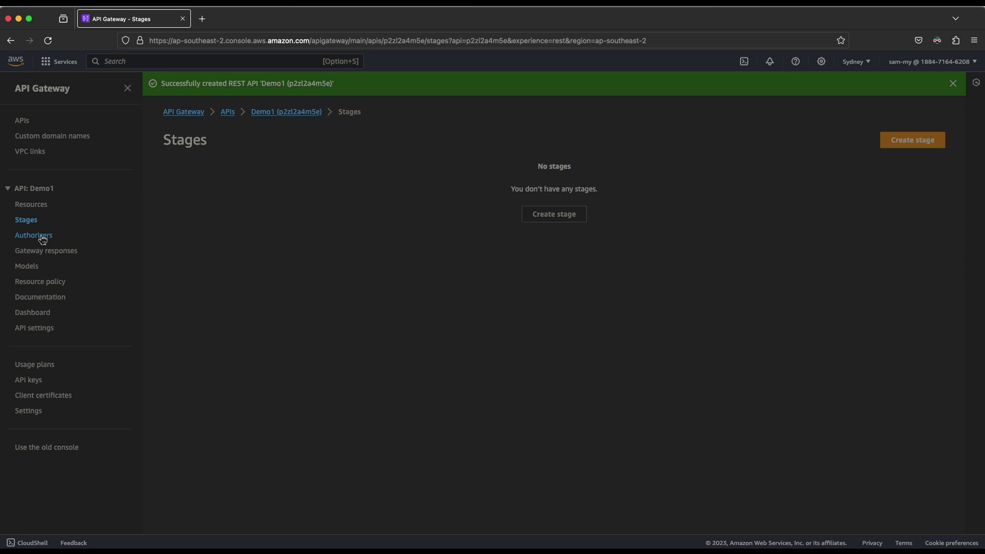
{"action": "left_click", "coordinate": [43, 240]}
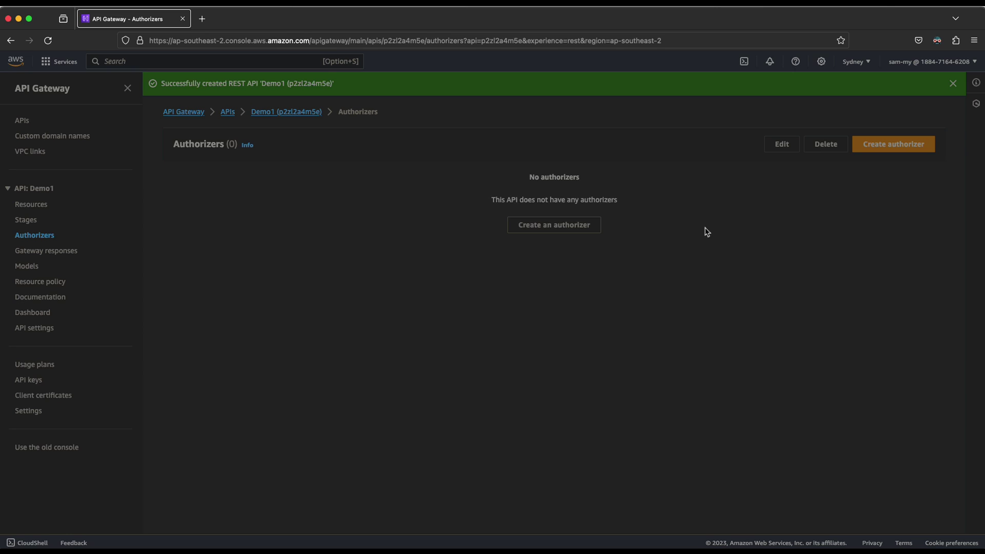
{"action": "left_click", "coordinate": [884, 149]}
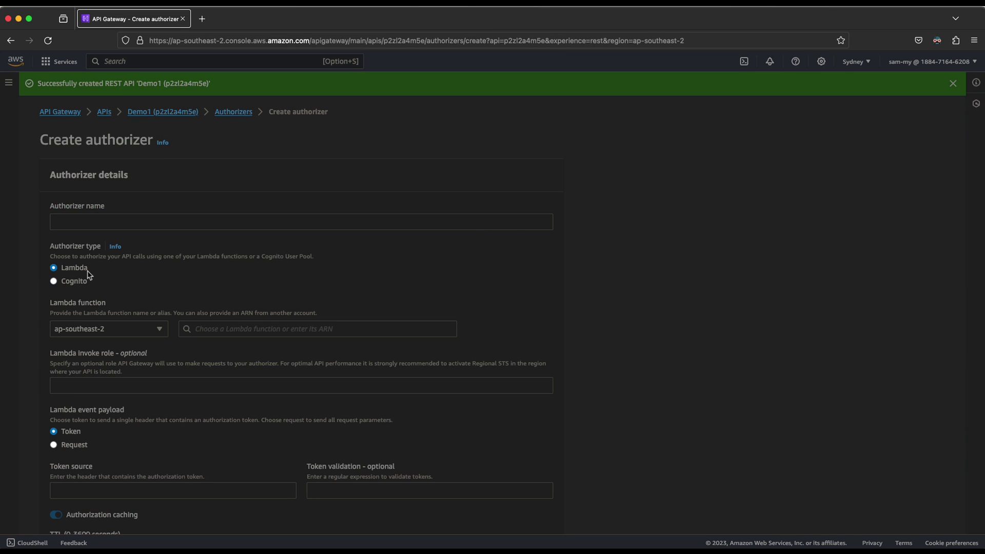
{"action": "left_click", "coordinate": [171, 119]}
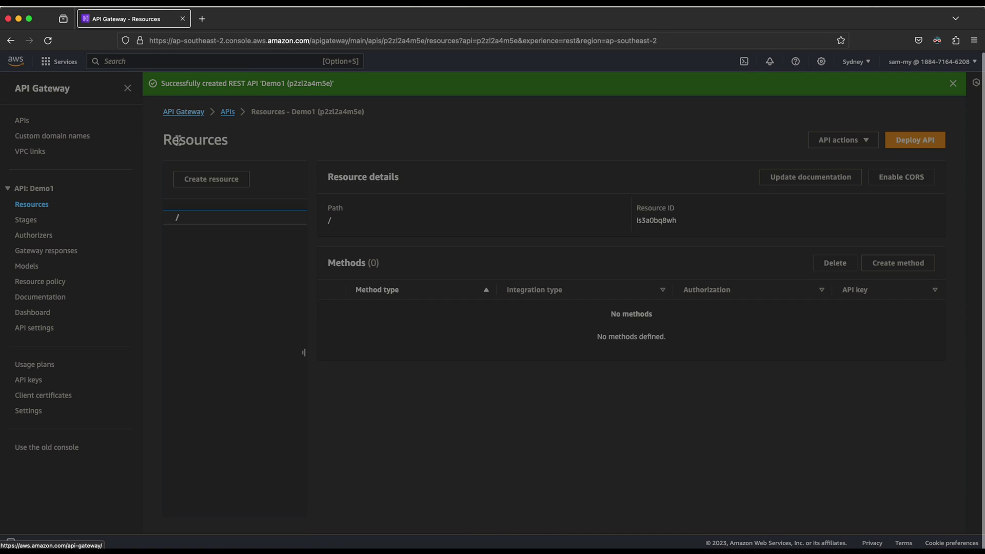
- Examine Demo1's gateway responses, including the Expired token details, and view its models
{"action": "left_click", "coordinate": [53, 255]}
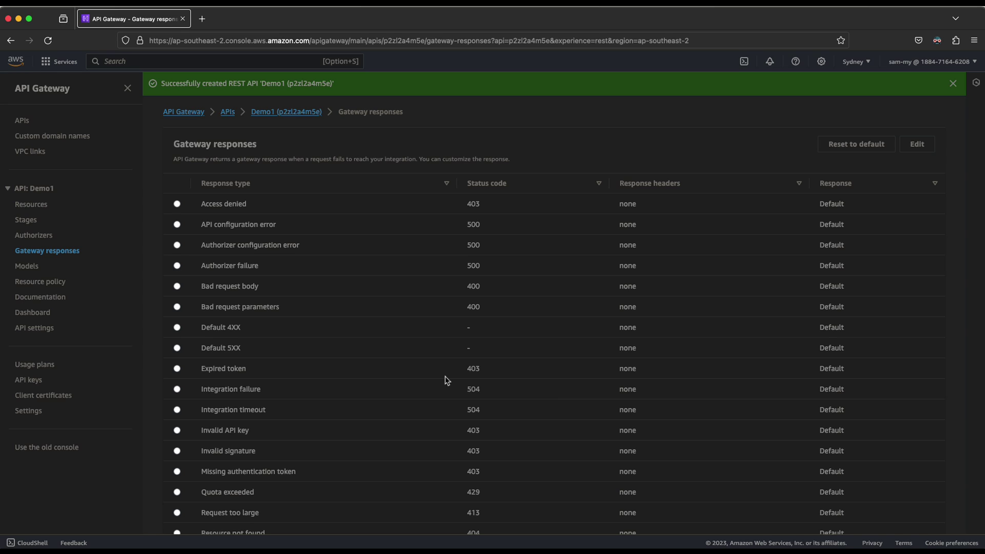
{"action": "left_click", "coordinate": [177, 369]}
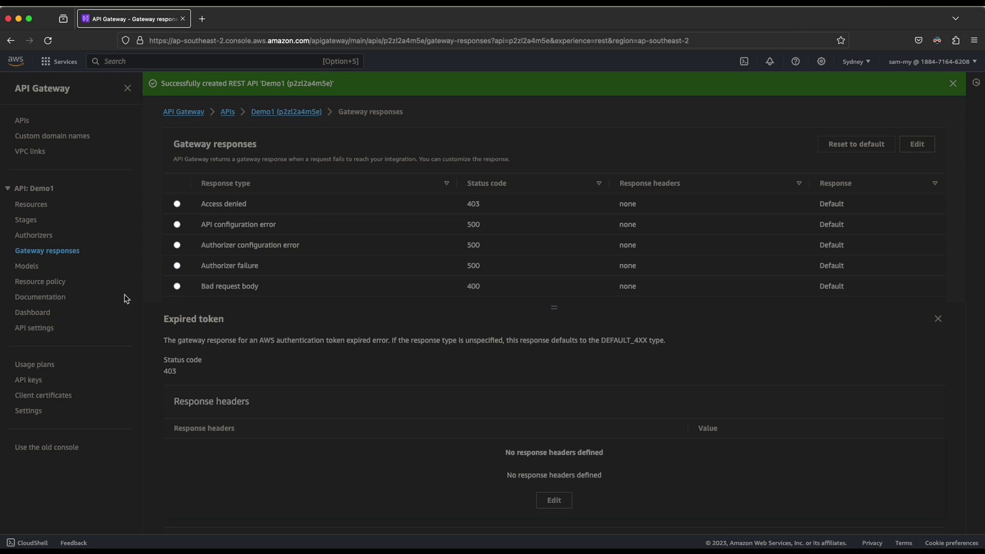
{"action": "left_click", "coordinate": [35, 272]}
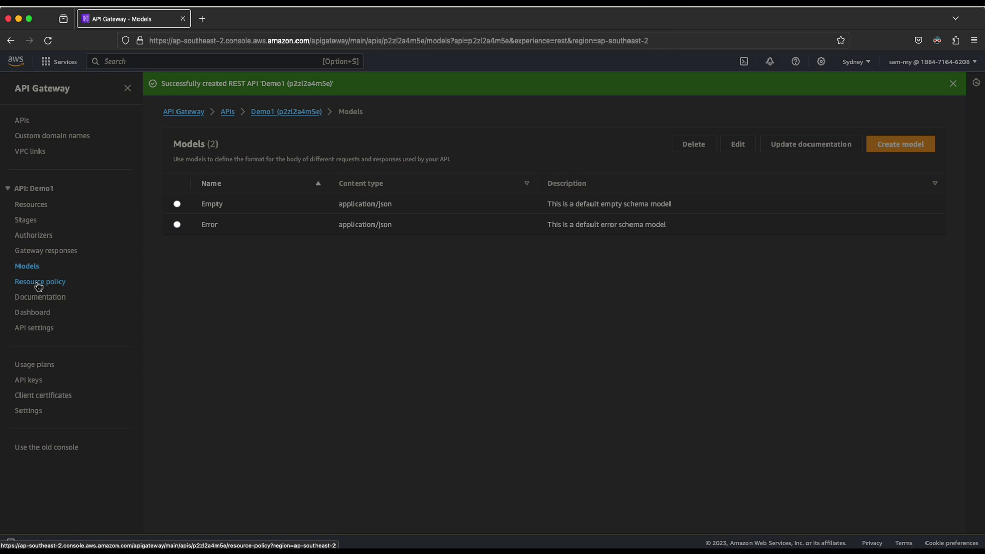
- Examine the AWS account allow list, IP range deny list and Source VPC allow list templates for Demo1's resource policy
{"action": "left_click", "coordinate": [39, 285]}
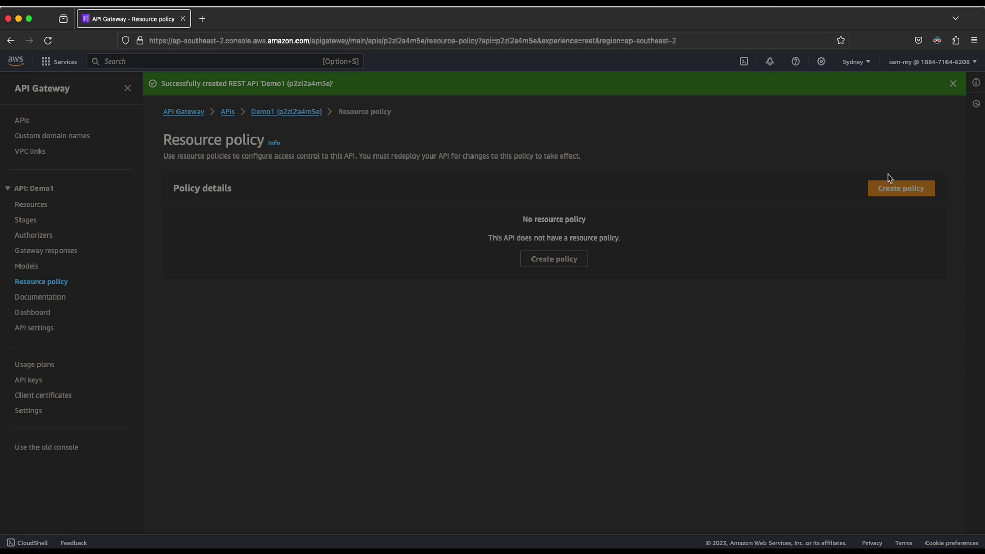
{"action": "left_click", "coordinate": [899, 193]}
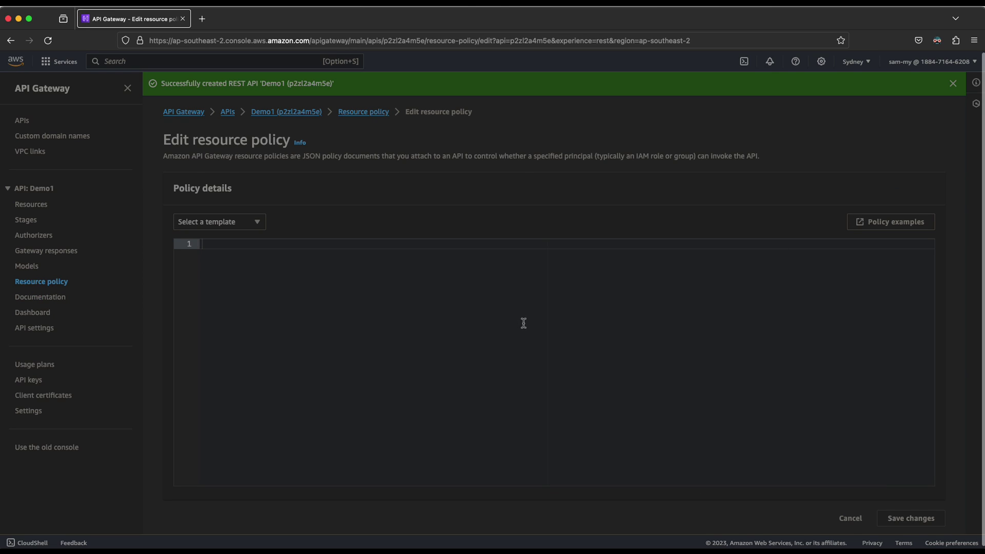
{"action": "left_click", "coordinate": [246, 226]}
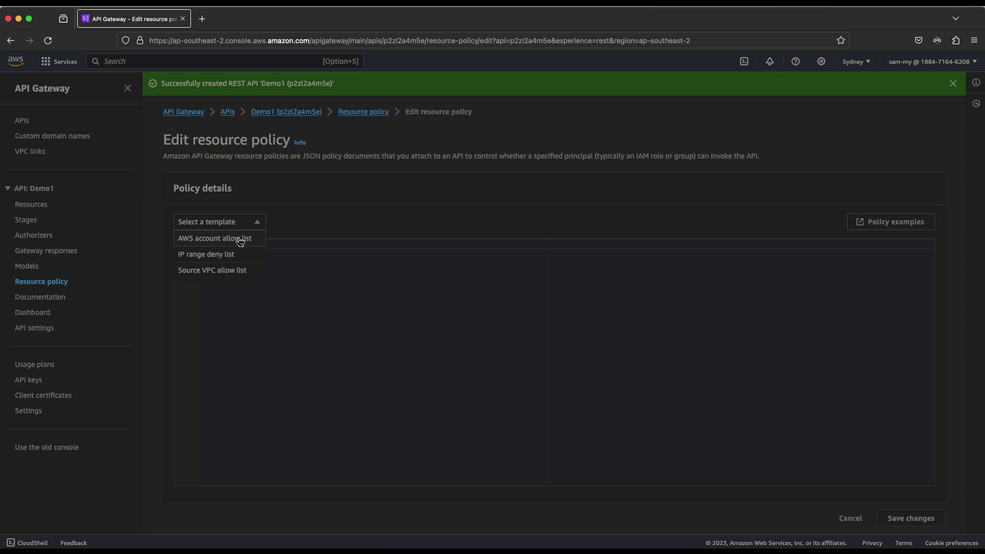
{"action": "left_click", "coordinate": [240, 238]}
{"action": "left_click", "coordinate": [250, 225]}
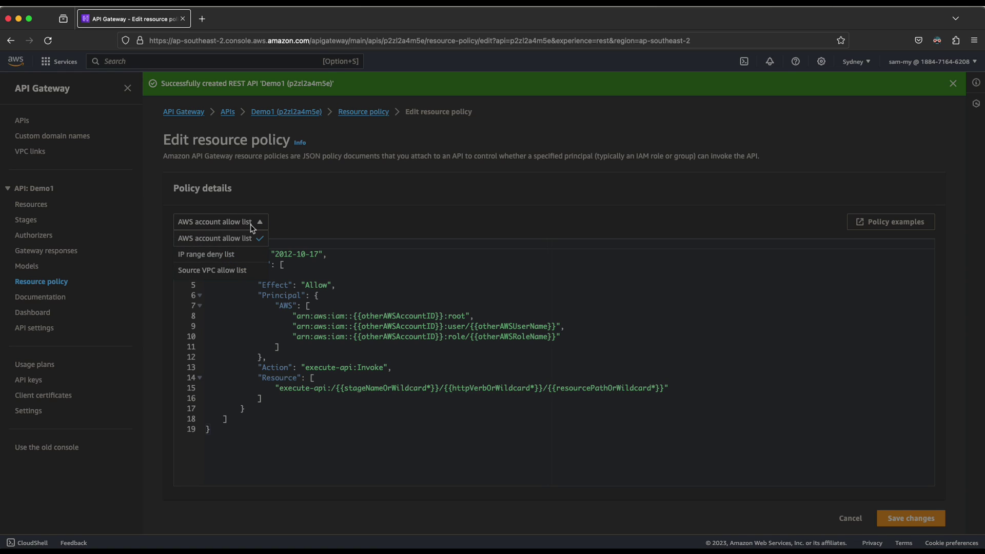
{"action": "left_click", "coordinate": [332, 326]}
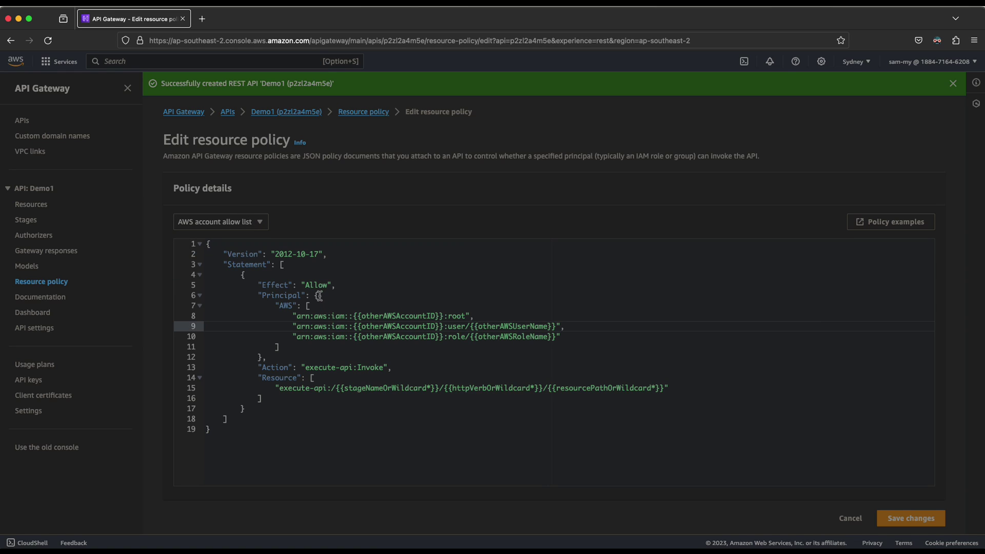
{"action": "left_click", "coordinate": [227, 225]}
{"action": "left_click", "coordinate": [222, 254]}
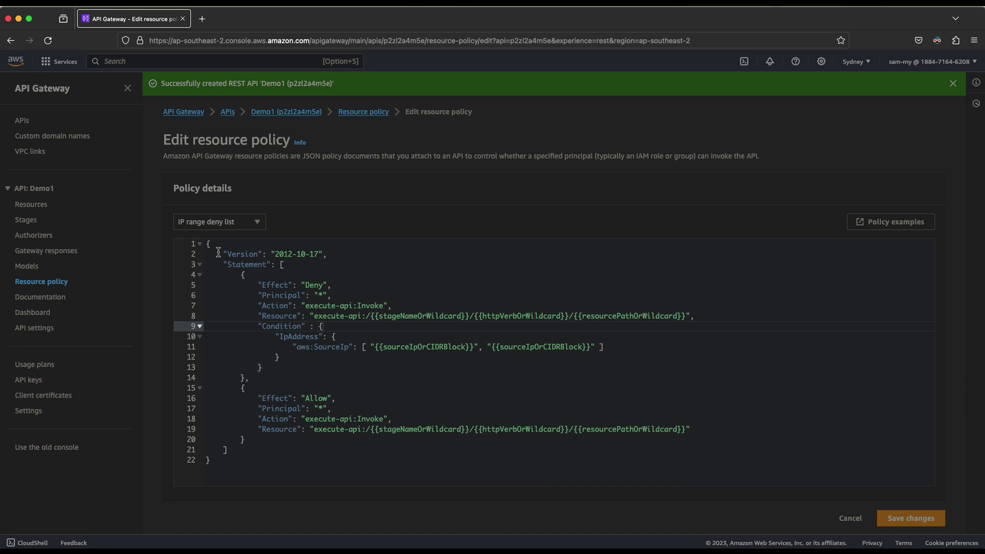
{"action": "left_click", "coordinate": [241, 226]}
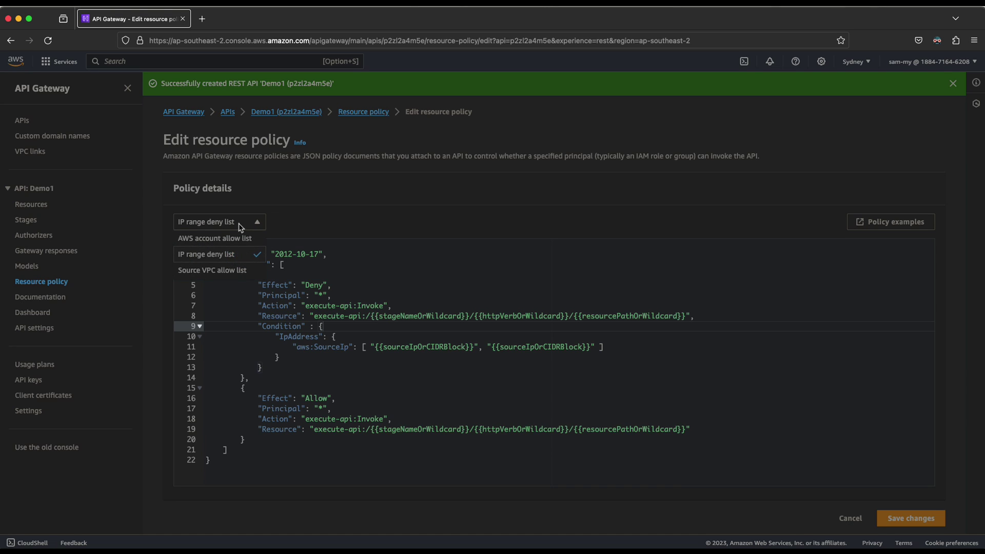
{"action": "left_click", "coordinate": [234, 277]}
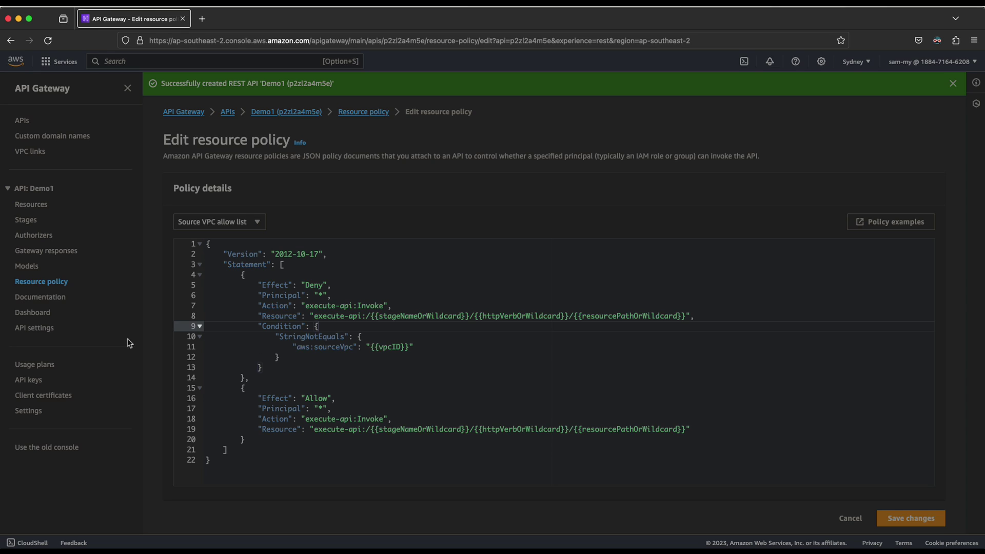
- Review Demo1's documentation, its dashboard and the full API settings page
{"action": "left_click", "coordinate": [39, 299]}
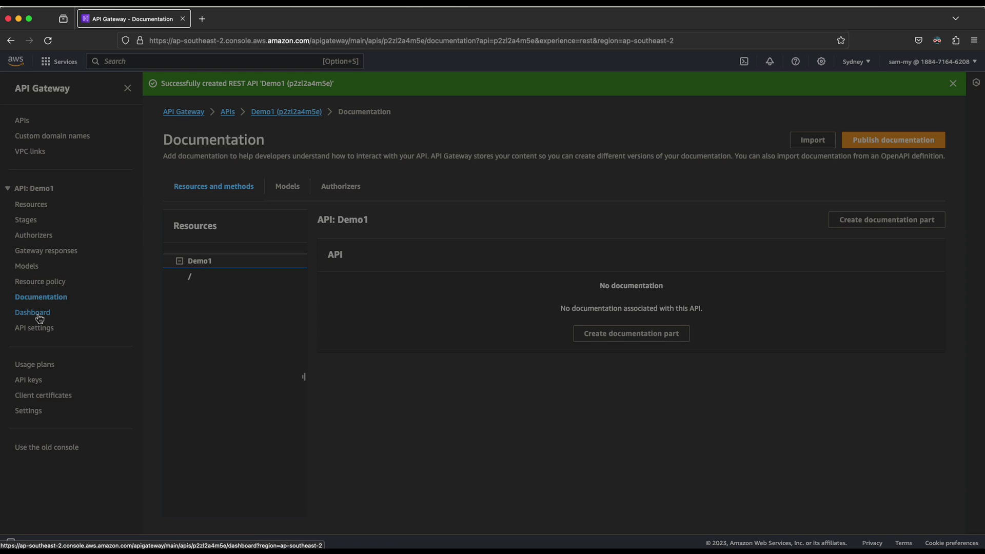
{"action": "left_click", "coordinate": [38, 317]}
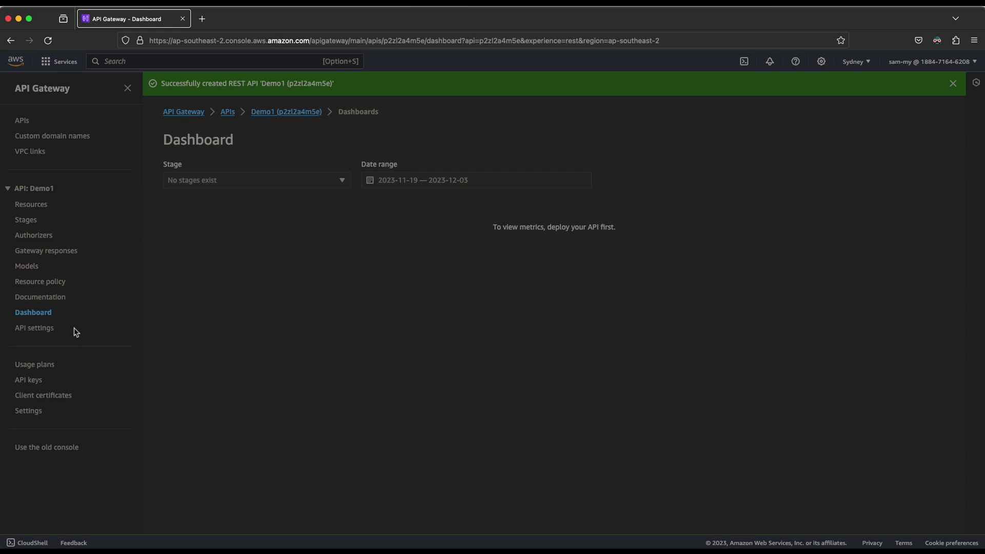
{"action": "left_click", "coordinate": [45, 333]}
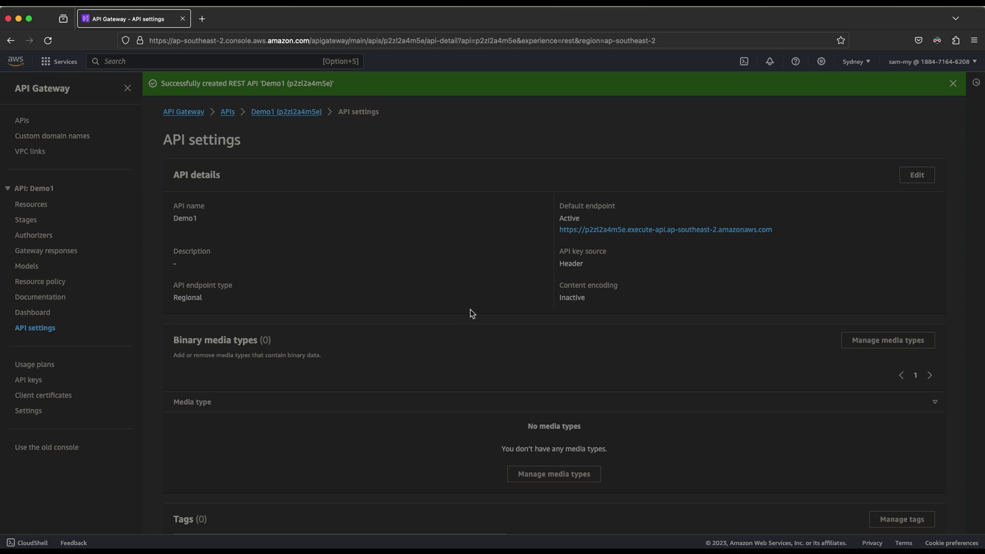
{"action": "scroll", "coordinate": [469, 312], "scroll_direction": "down", "scroll_amount": 3}
{"action": "scroll", "coordinate": [432, 307], "scroll_direction": "up", "scroll_amount": 3}
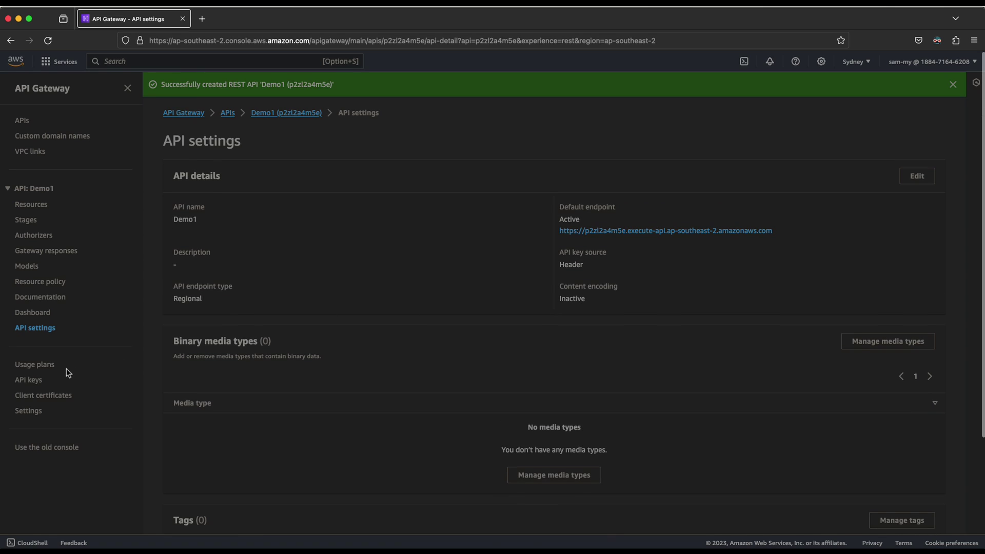
- Review the usage plans, try a quota of 1000 requests in a new plan, and cancel its creation
{"action": "left_click", "coordinate": [36, 365]}
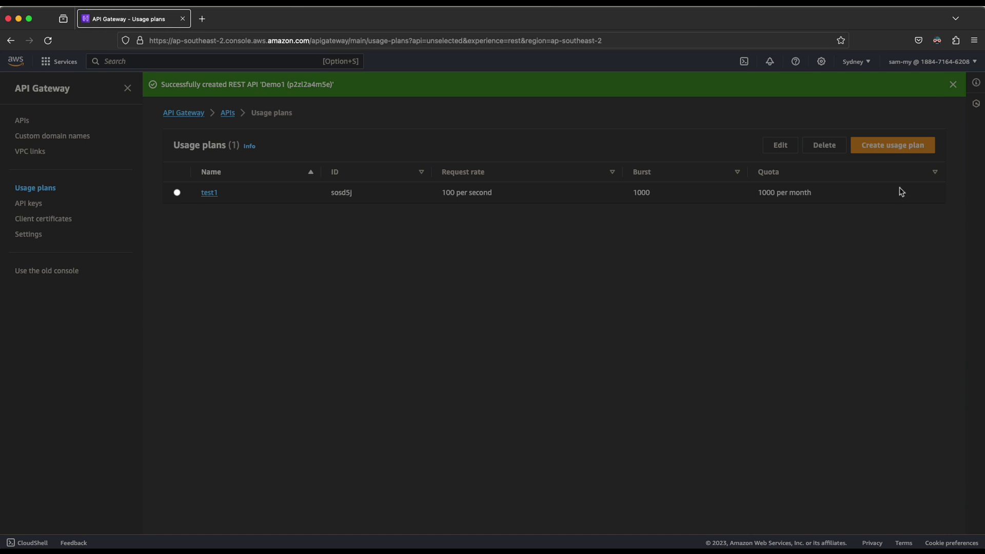
{"action": "left_click", "coordinate": [885, 147]}
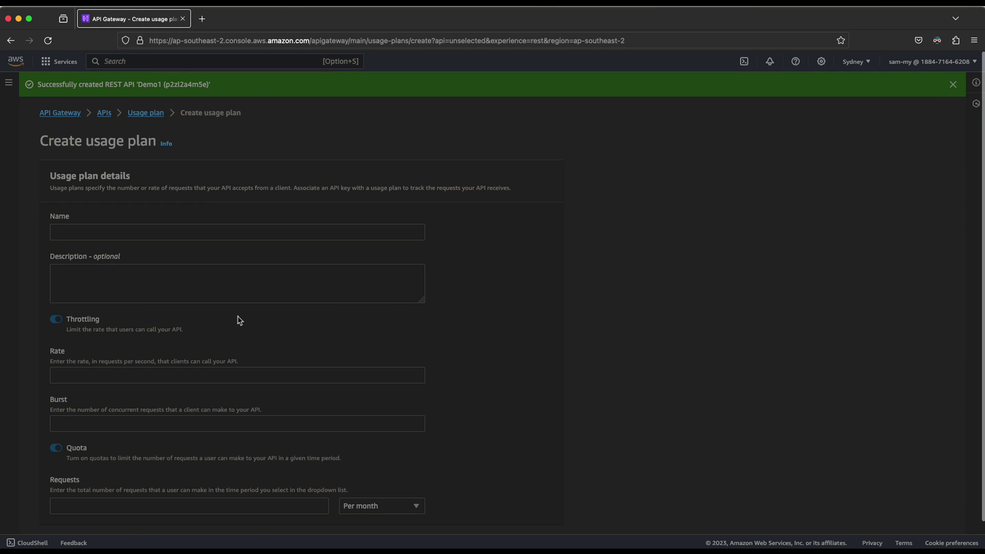
{"action": "scroll", "coordinate": [239, 321], "scroll_direction": "down", "scroll_amount": 2}
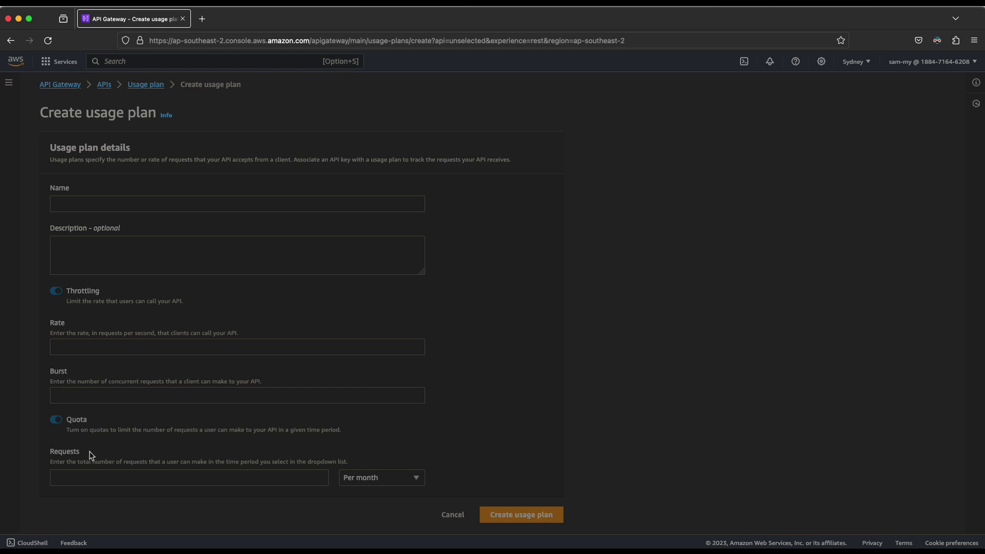
{"action": "left_click", "coordinate": [88, 479]}
{"action": "type", "text": "1000"}
{"action": "left_click", "coordinate": [385, 479]}
{"action": "left_click", "coordinate": [546, 362]}
{"action": "left_click", "coordinate": [453, 515]}
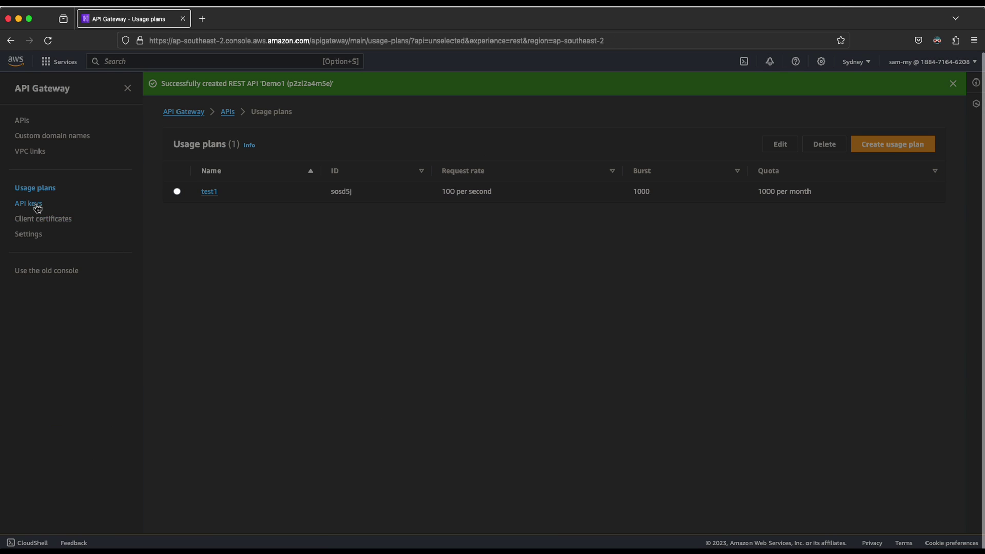
- Review the API keys, client certificates and account-level throttling settings, and return to the APIs list
{"action": "left_click", "coordinate": [36, 208]}
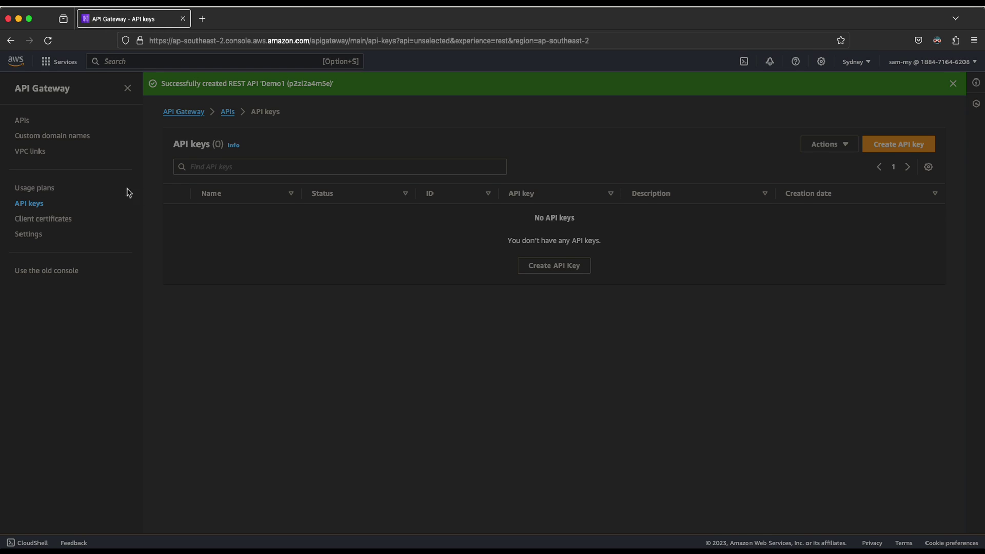
{"action": "left_click", "coordinate": [65, 224]}
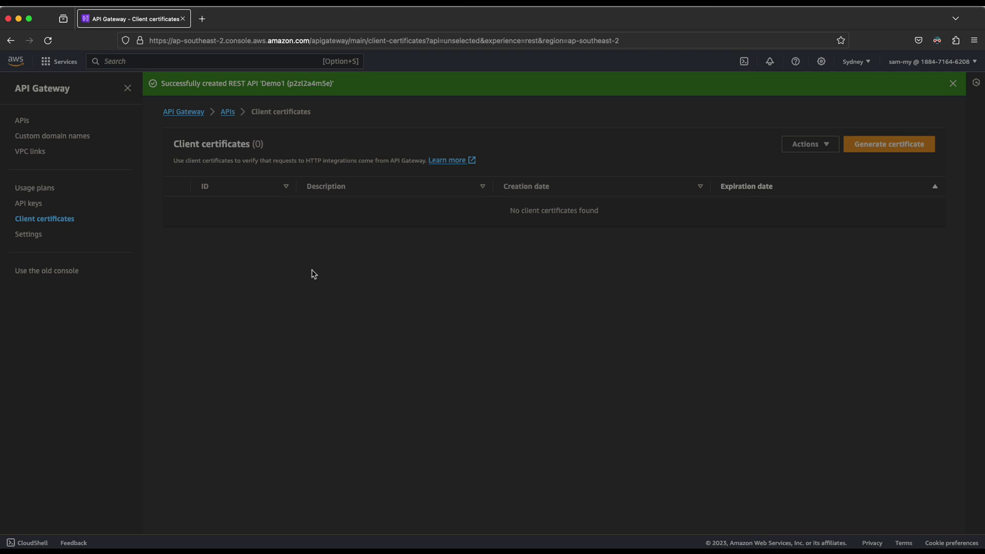
{"action": "left_click", "coordinate": [39, 237]}
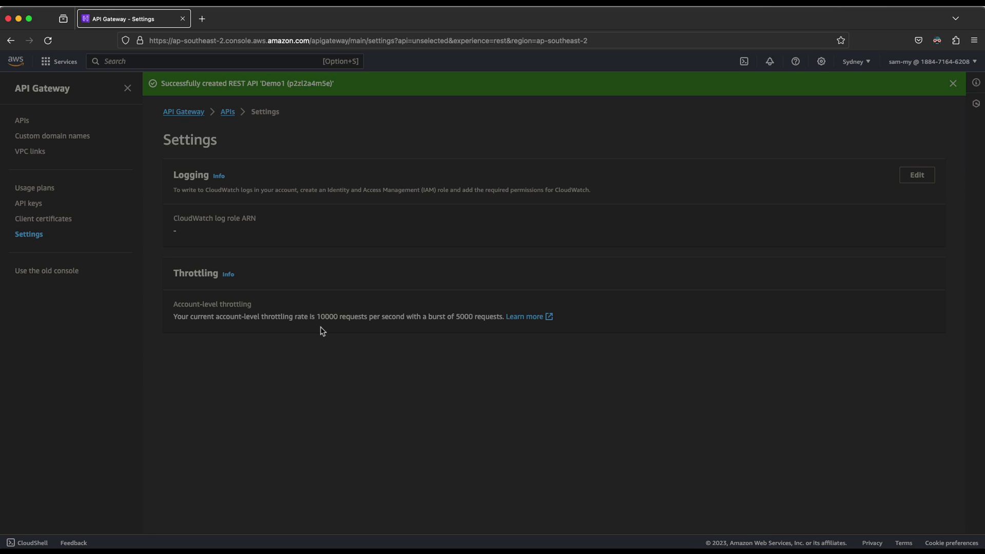
{"action": "mouse_move", "coordinate": [324, 316]}
{"action": "left_mouse_down"}
{"action": "mouse_move", "coordinate": [348, 318]}
{"action": "mouse_move", "coordinate": [340, 318]}
{"action": "left_mouse_up"}
{"action": "left_click", "coordinate": [361, 318]}
{"action": "left_click", "coordinate": [340, 318]}
{"action": "left_click", "coordinate": [23, 121]}
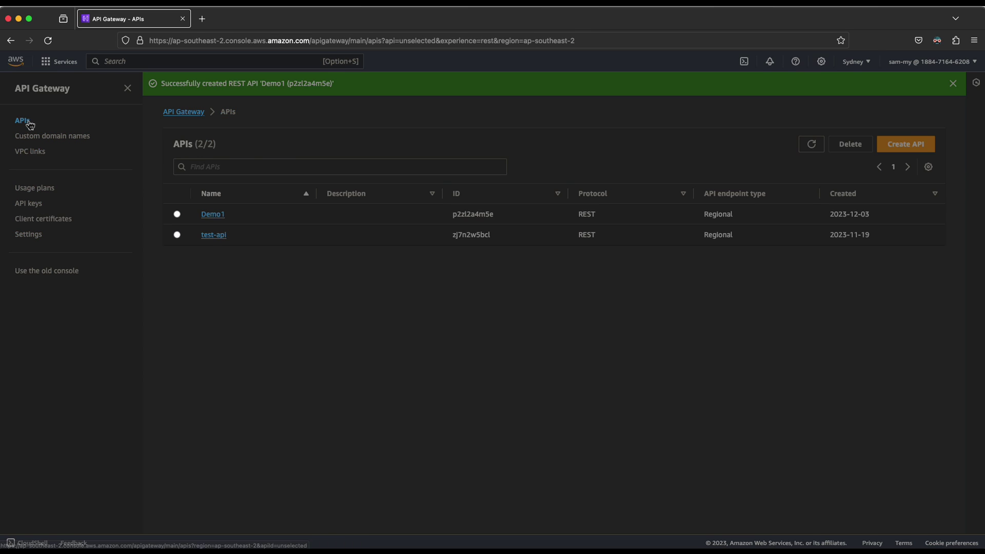
- Open the Demo1 API and create a resource named users under the root path
{"action": "left_click", "coordinate": [211, 214]}
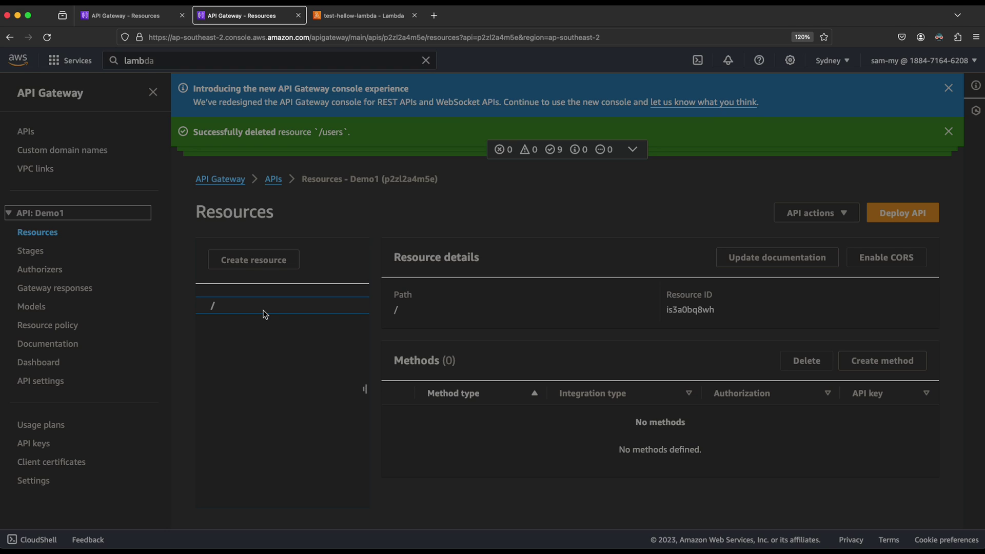
{"action": "left_click", "coordinate": [271, 266]}
{"action": "left_click", "coordinate": [344, 365]}
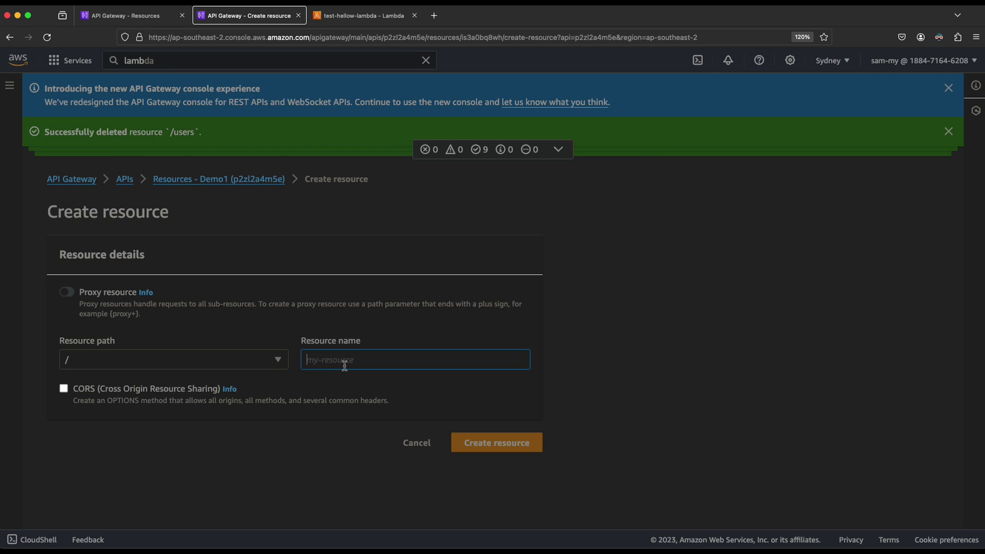
{"action": "type", "text": "users"}
{"action": "left_click", "coordinate": [495, 450]}
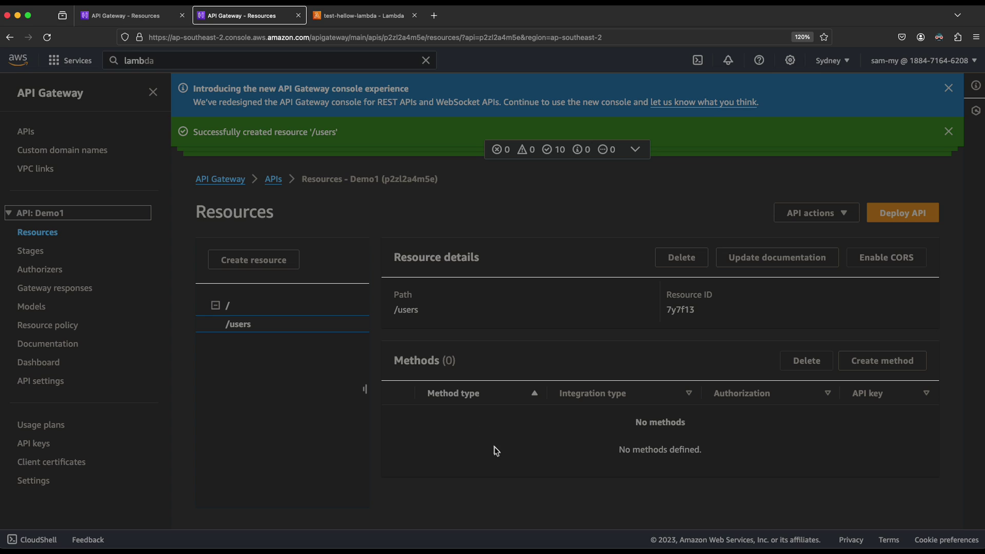
- Check the /users resource's path and methods list, and start a new method for it with type GET
{"action": "left_click_drag", "start_coordinate": [427, 313], "coordinate": [402, 312]}
{"action": "left_click", "coordinate": [427, 320]}
{"action": "left_click_drag", "start_coordinate": [394, 361], "coordinate": [451, 361]}
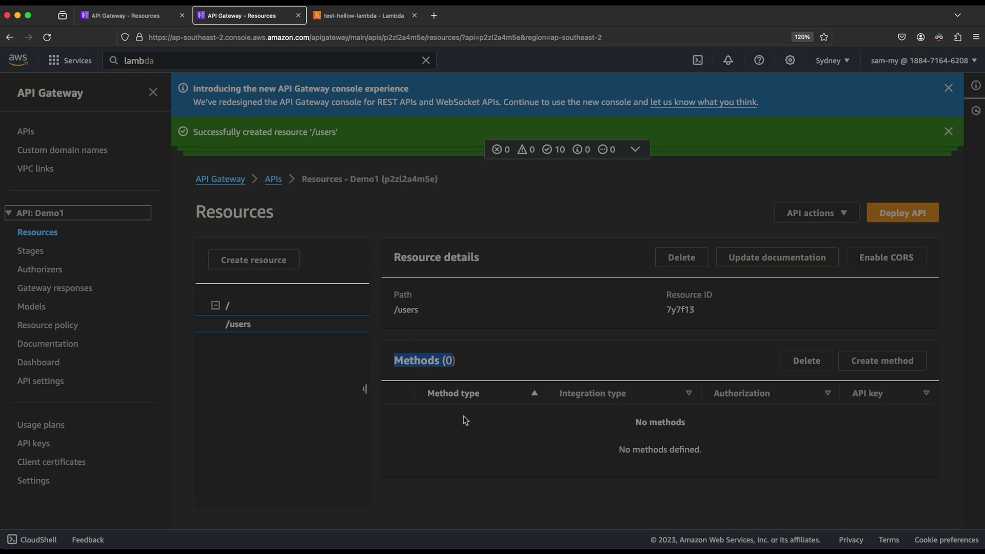
{"action": "left_click", "coordinate": [473, 433]}
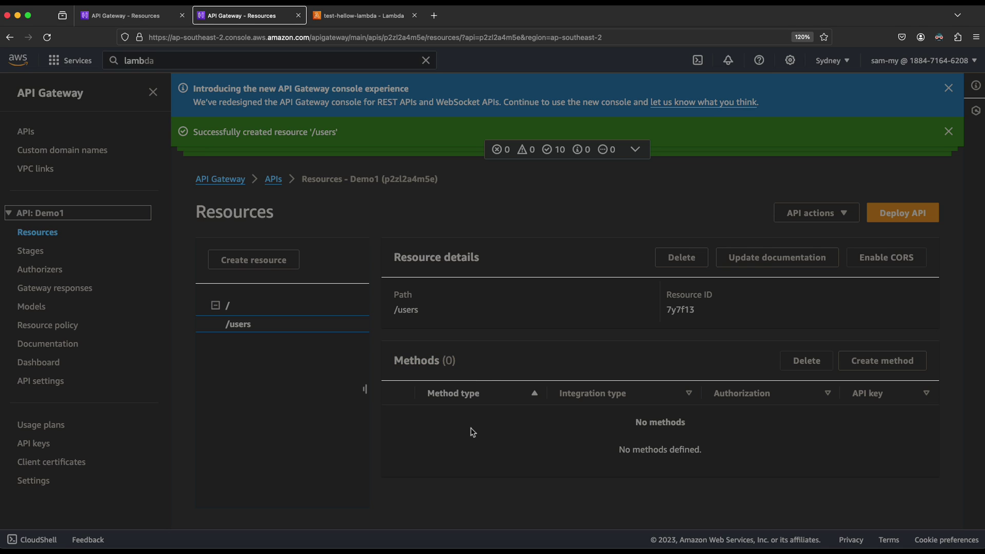
{"action": "left_click", "coordinate": [883, 361]}
{"action": "left_click", "coordinate": [130, 316]}
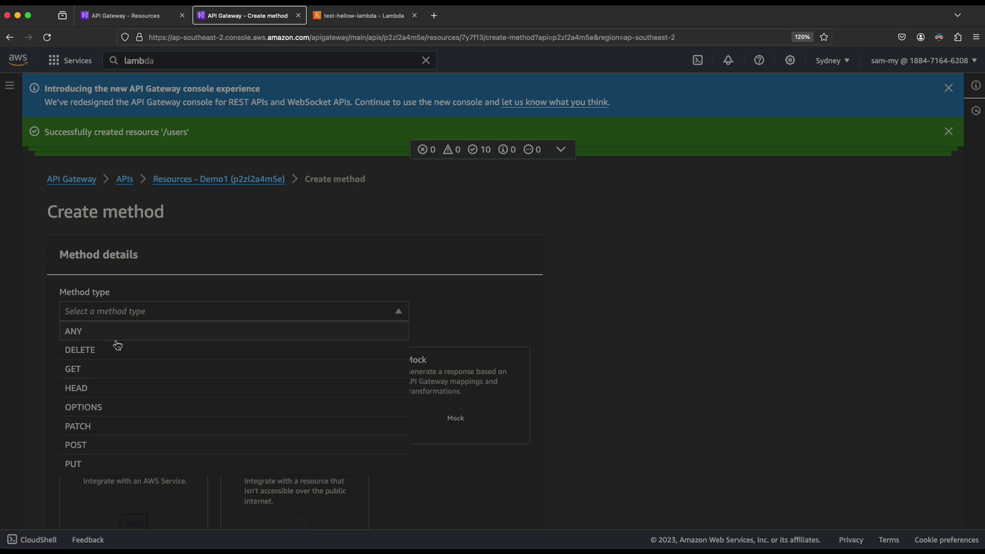
{"action": "left_click", "coordinate": [96, 373]}
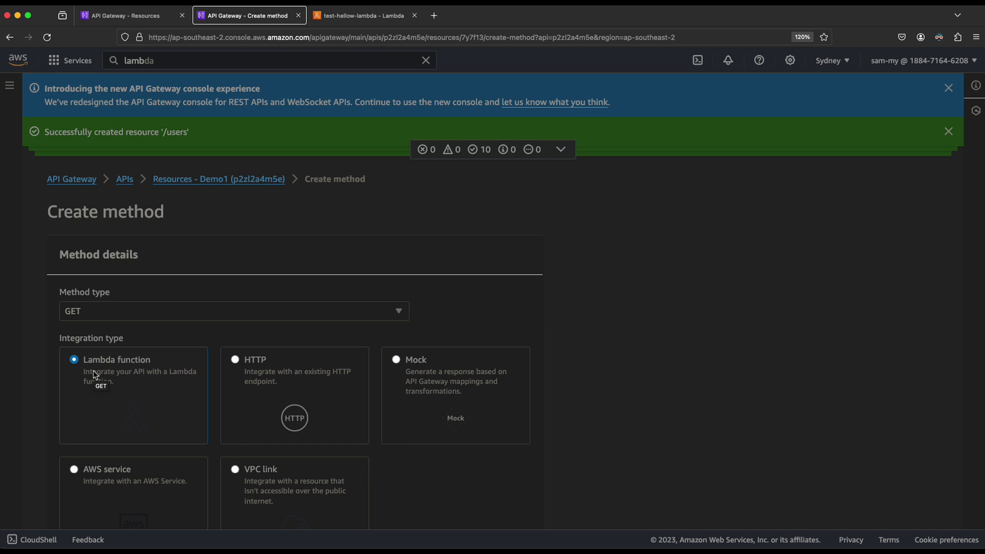
- Look over the available integration types and the Lambda proxy option for the GET method
{"action": "scroll", "coordinate": [633, 369], "scroll_direction": "down", "scroll_amount": 1}
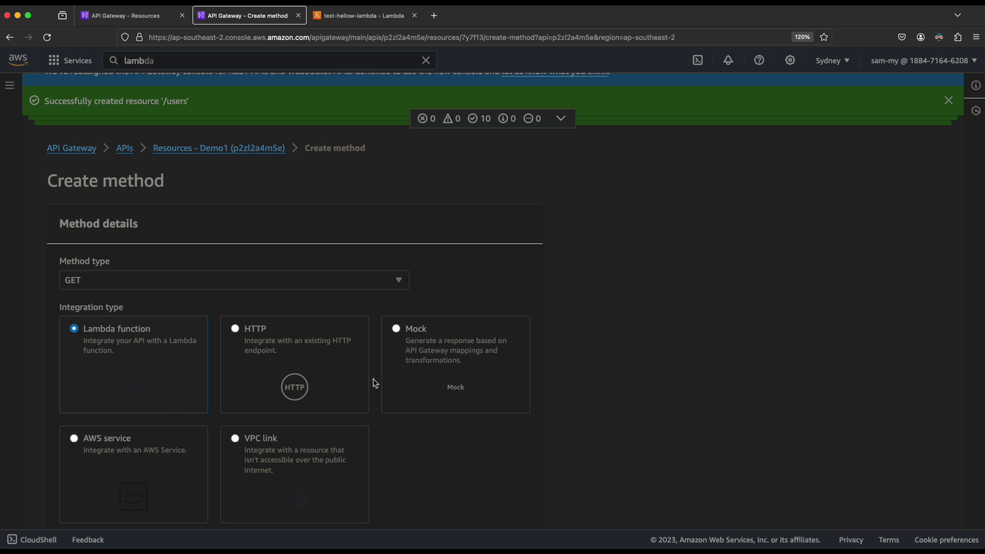
{"action": "scroll", "coordinate": [204, 395], "scroll_direction": "down", "scroll_amount": 1}
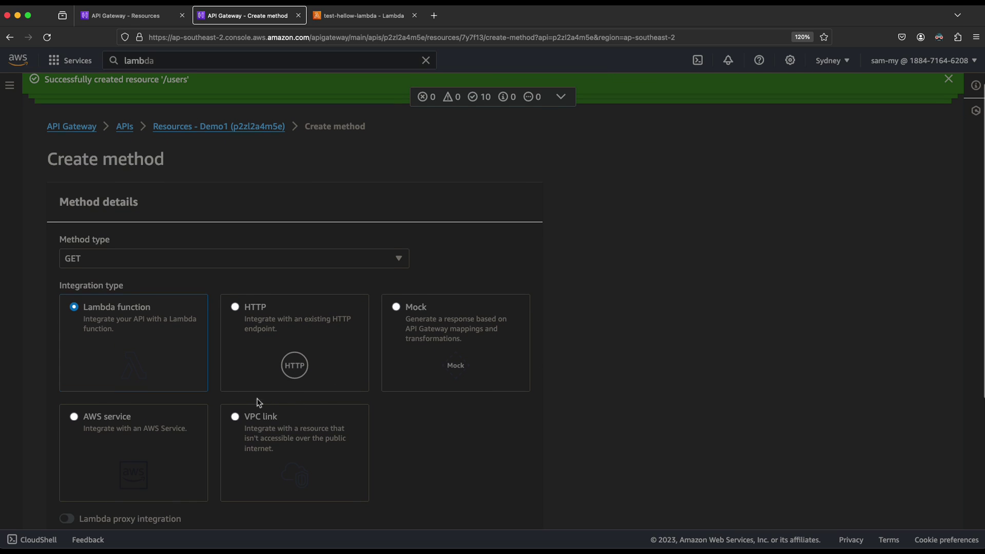
{"action": "scroll", "coordinate": [259, 403], "scroll_direction": "down", "scroll_amount": 1}
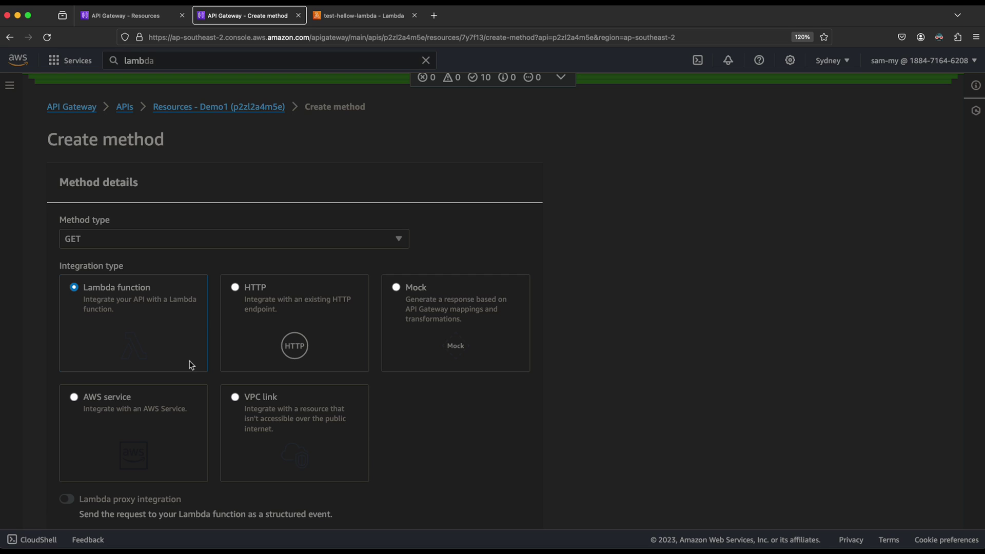
{"action": "scroll", "coordinate": [200, 342], "scroll_direction": "down", "scroll_amount": 1}
{"action": "scroll", "coordinate": [199, 345], "scroll_direction": "down", "scroll_amount": 1}
{"action": "scroll", "coordinate": [199, 345], "scroll_direction": "down", "scroll_amount": 1}
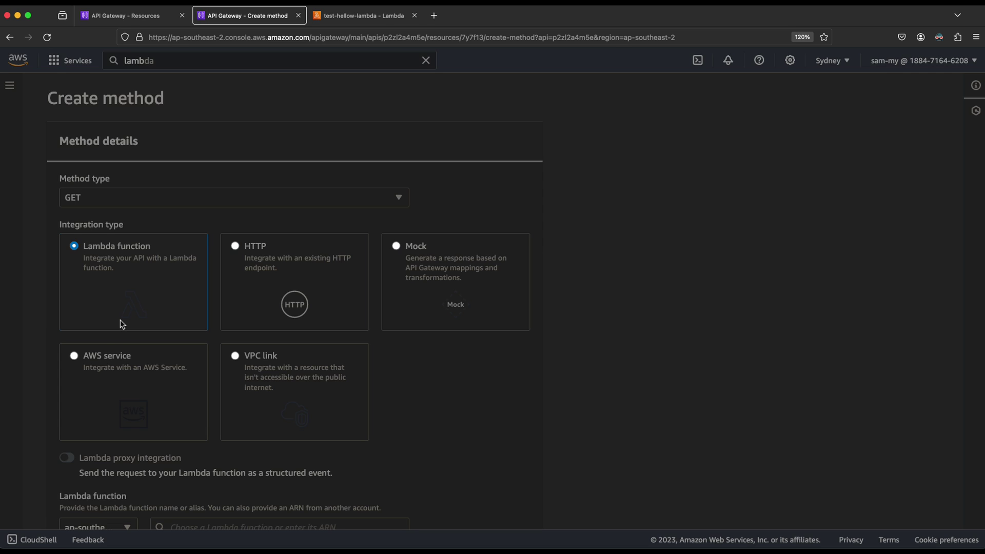
{"action": "scroll", "coordinate": [233, 246], "scroll_direction": "down", "scroll_amount": 1}
- Compare the settings offered by the HTTP, Mock, AWS service and VPC link integration types
{"action": "left_click", "coordinate": [236, 236]}
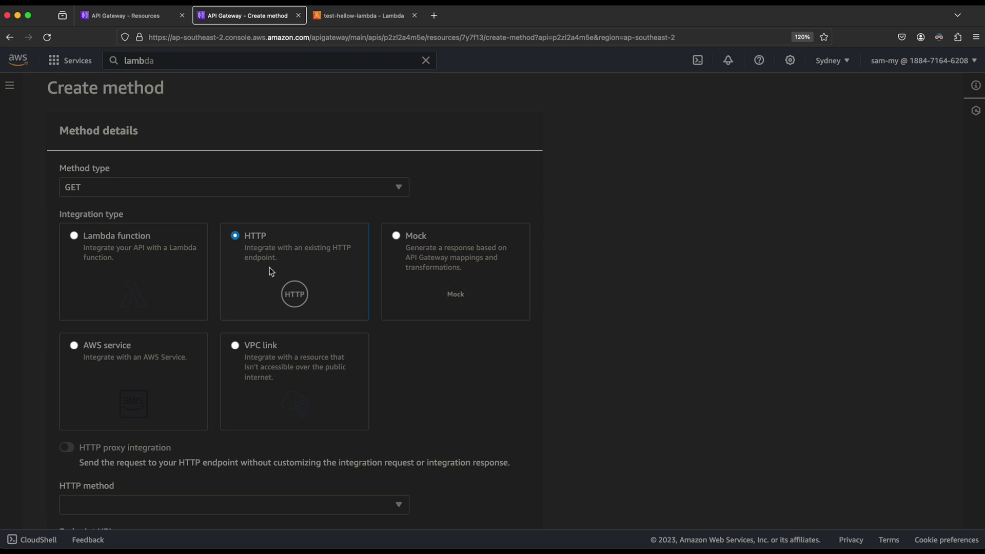
{"action": "left_click", "coordinate": [399, 239]}
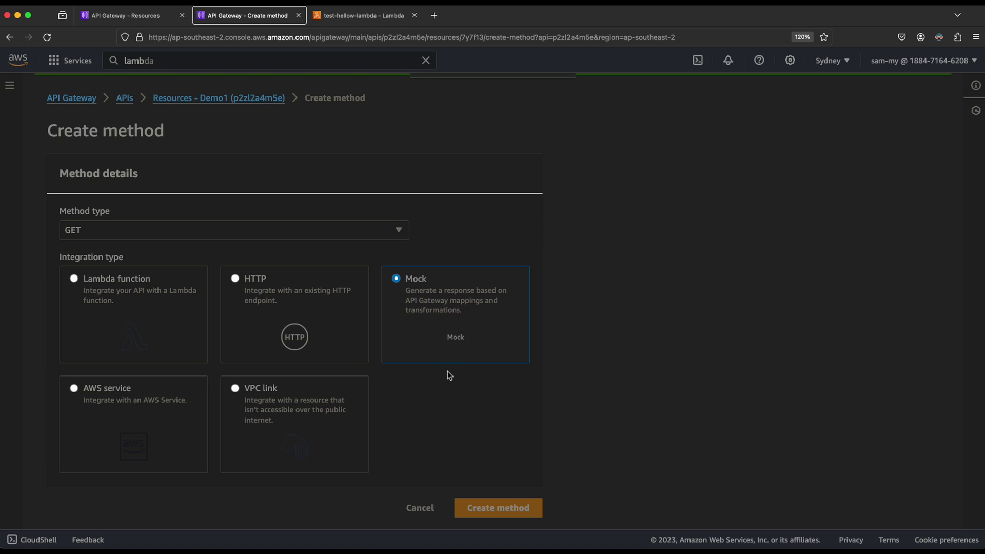
{"action": "left_click", "coordinate": [74, 390]}
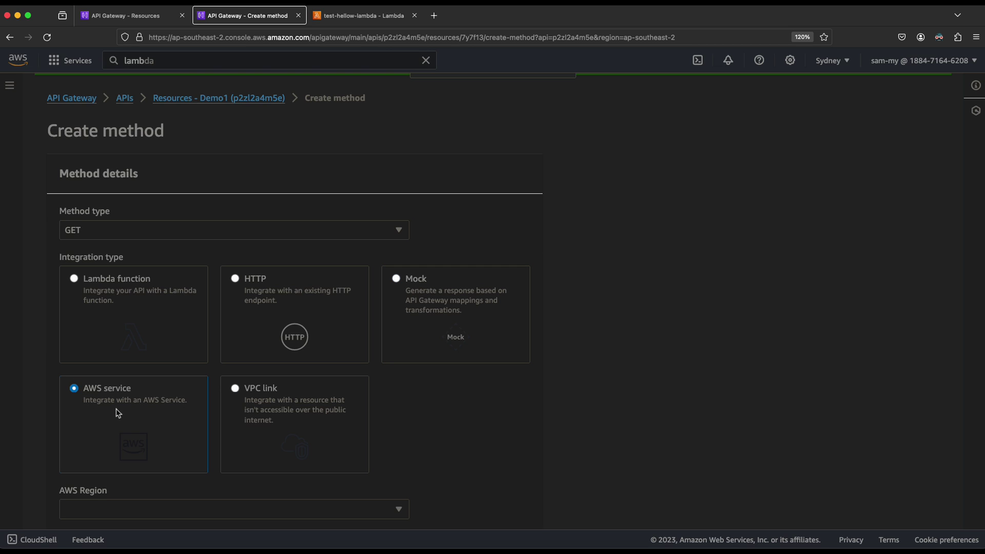
{"action": "scroll", "coordinate": [123, 418], "scroll_direction": "down", "scroll_amount": 1}
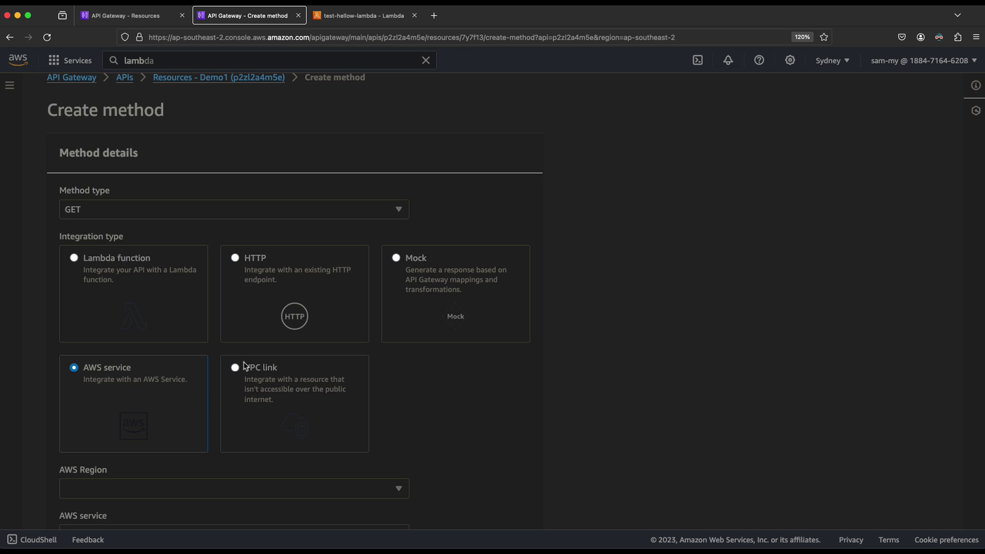
{"action": "left_click", "coordinate": [238, 379]}
{"action": "scroll", "coordinate": [251, 391], "scroll_direction": "down", "scroll_amount": 1}
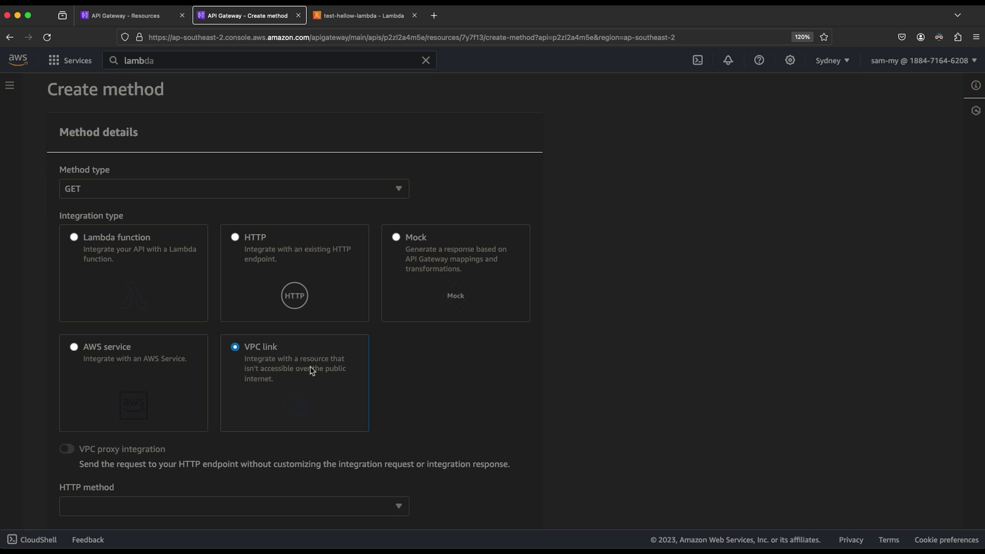
{"action": "scroll", "coordinate": [266, 442], "scroll_direction": "down", "scroll_amount": 2}
{"action": "scroll", "coordinate": [279, 409], "scroll_direction": "up", "scroll_amount": 1}
{"action": "scroll", "coordinate": [279, 409], "scroll_direction": "up", "scroll_amount": 1}
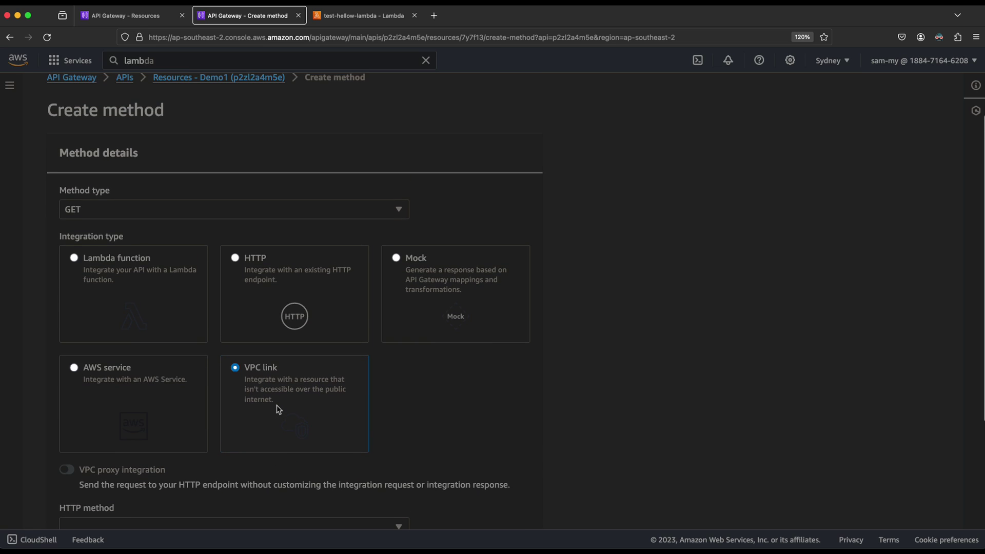
- Use the Lambda function integration for the GET method and choose test-hellow-lambda in region ap-southeast-2
{"action": "left_click", "coordinate": [89, 270]}
{"action": "scroll", "coordinate": [103, 288], "scroll_direction": "down", "scroll_amount": 2}
{"action": "scroll", "coordinate": [124, 210], "scroll_direction": "down", "scroll_amount": 3}
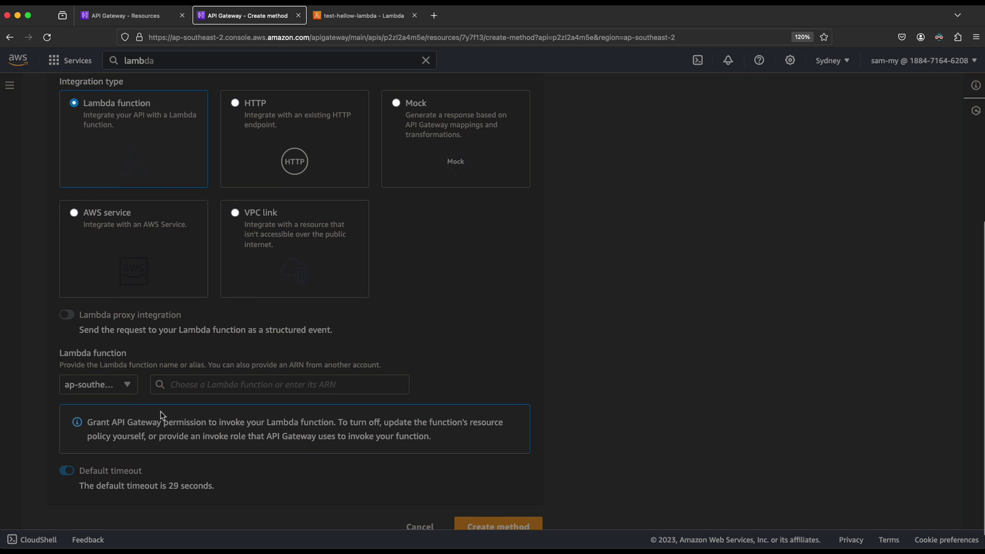
{"action": "left_click", "coordinate": [127, 386]}
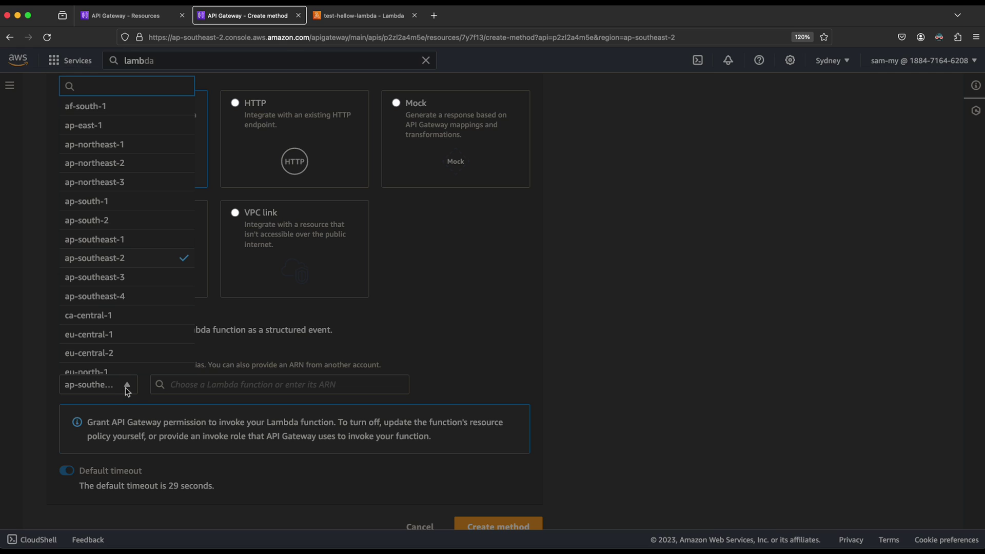
{"action": "left_click", "coordinate": [104, 393]}
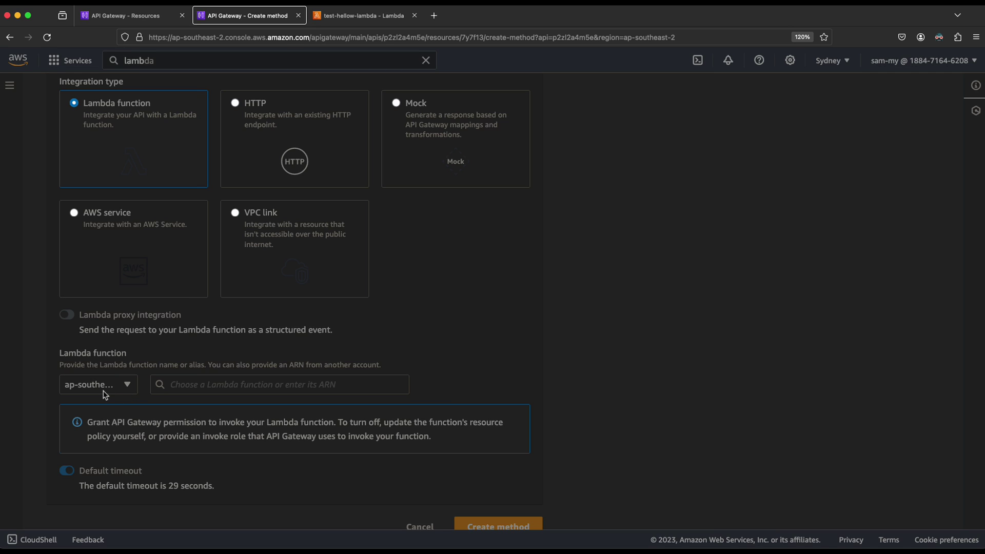
{"action": "left_click", "coordinate": [117, 391]}
{"action": "left_click", "coordinate": [164, 390]}
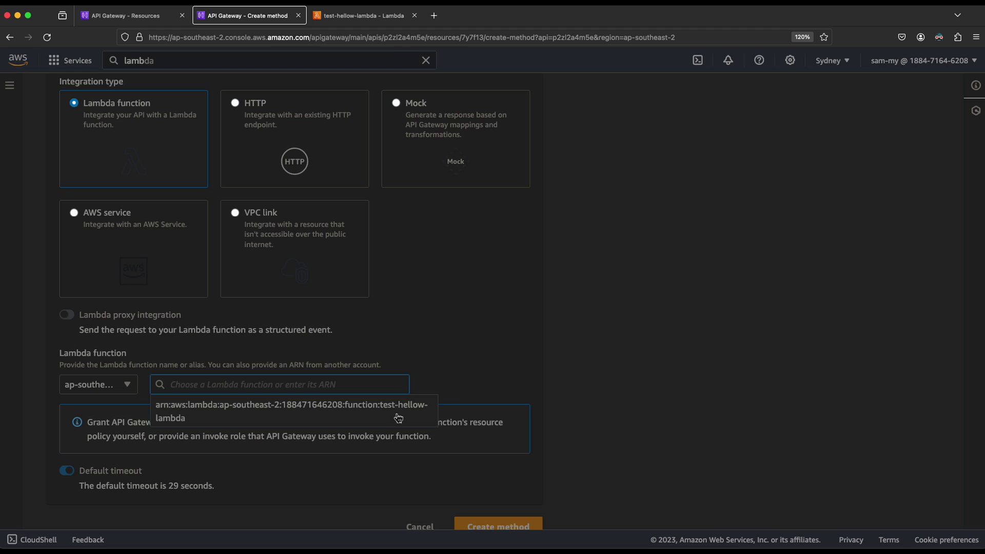
{"action": "left_click", "coordinate": [237, 416]}
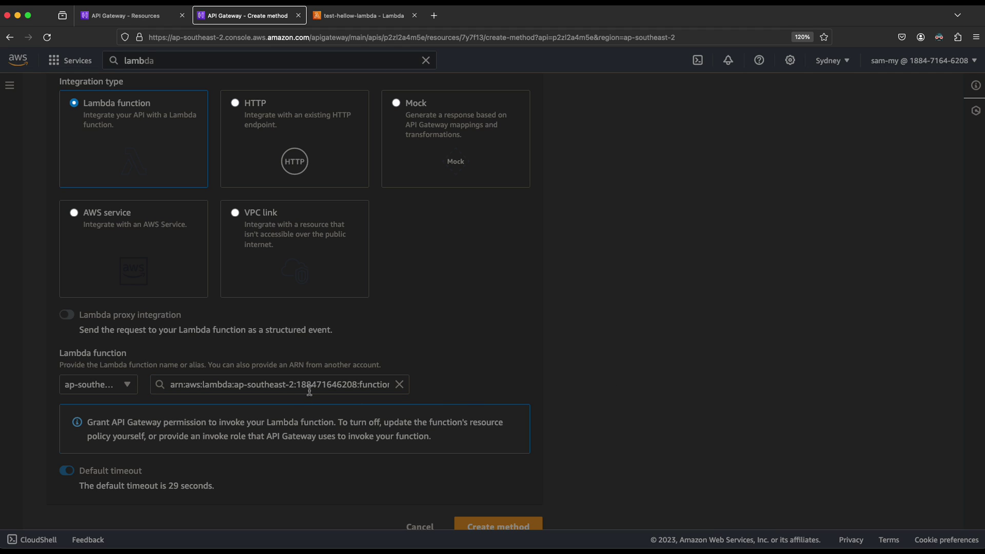
- Switch to the AWS Lambda console and review test-hellow-lambda's overview and its lambda_function.py source
{"action": "left_click", "coordinate": [339, 18]}
{"action": "scroll", "coordinate": [300, 228], "scroll_direction": "up", "scroll_amount": 3}
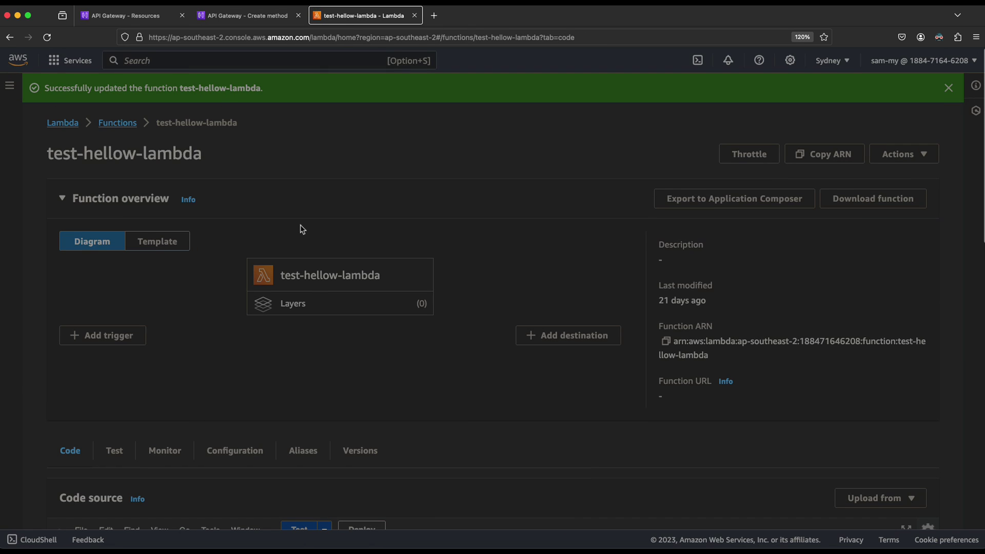
{"action": "left_click_drag", "start_coordinate": [47, 152], "coordinate": [192, 154]}
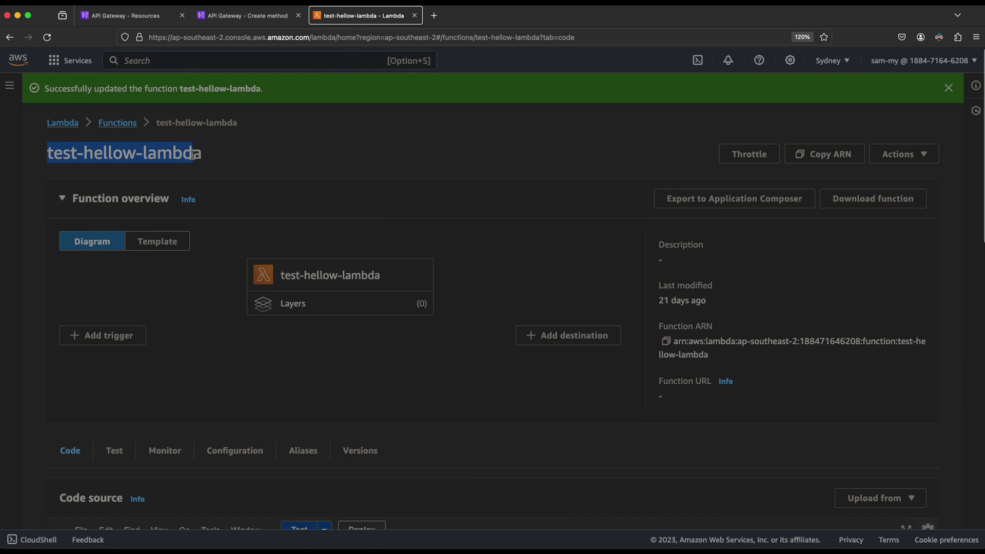
{"action": "scroll", "coordinate": [203, 344], "scroll_direction": "down", "scroll_amount": 1}
{"action": "scroll", "coordinate": [202, 344], "scroll_direction": "down", "scroll_amount": 4}
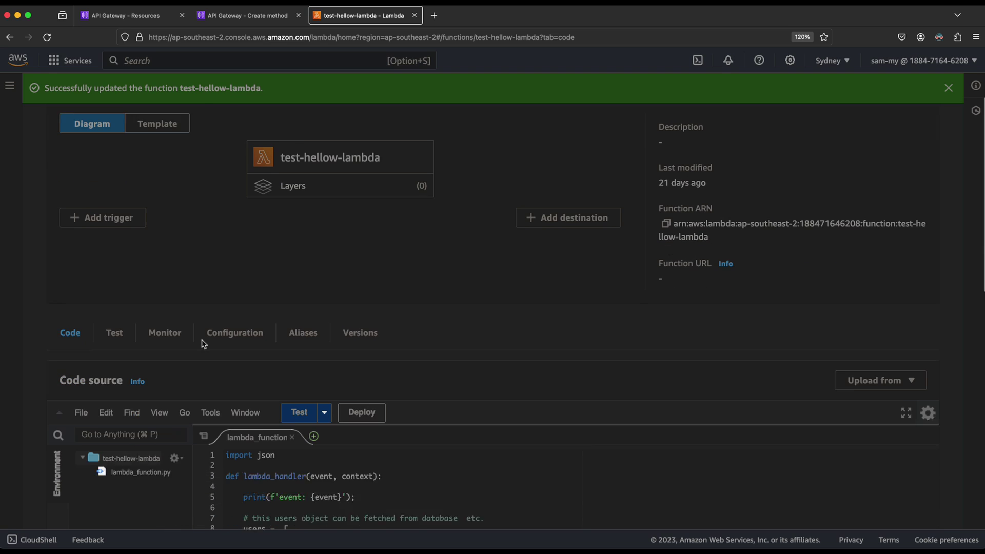
{"action": "left_click", "coordinate": [135, 366]}
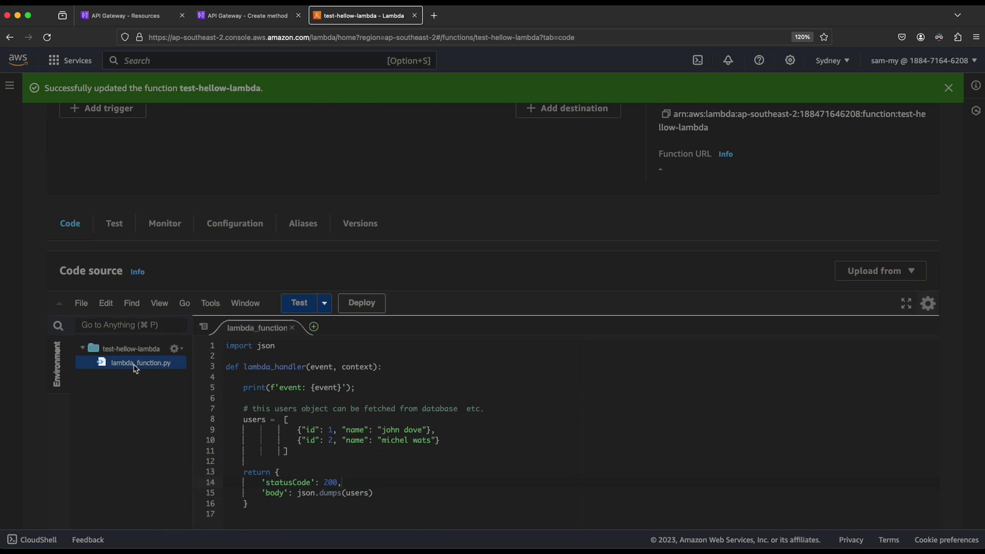
{"action": "scroll", "coordinate": [384, 425], "scroll_direction": "down", "scroll_amount": 1}
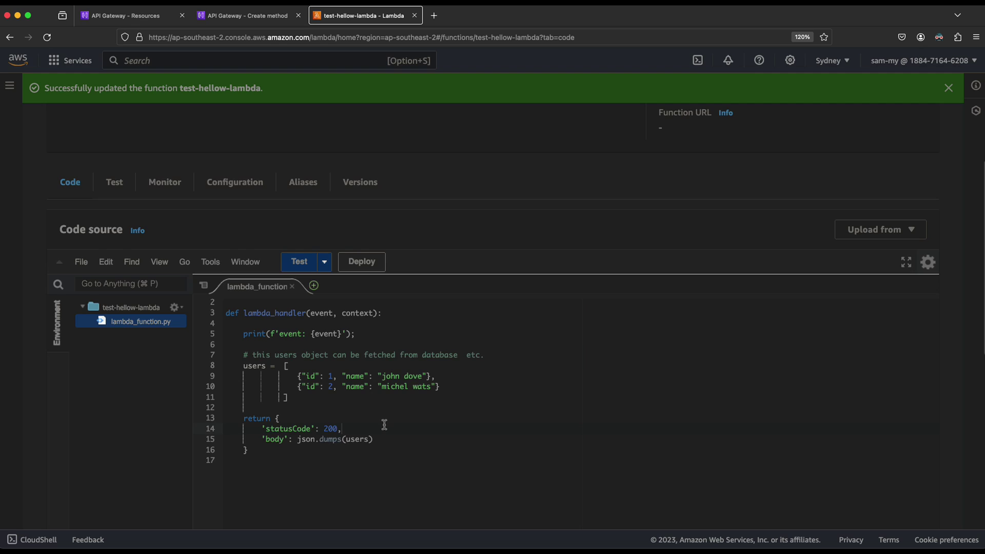
{"action": "scroll", "coordinate": [384, 424], "scroll_direction": "up", "scroll_amount": 1}
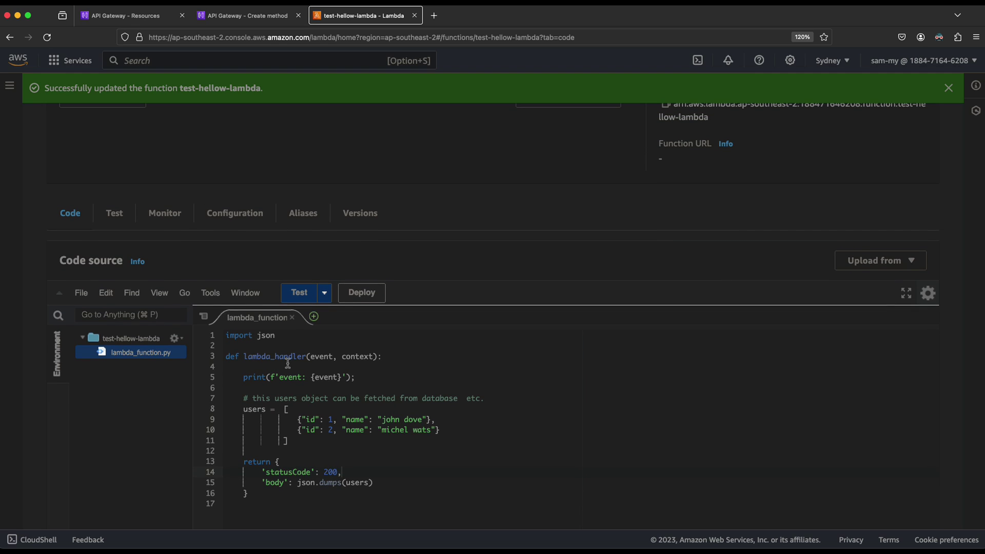
- Examine the handler's event print statement and the two entries in its users list
{"action": "left_click_drag", "start_coordinate": [239, 380], "coordinate": [358, 378]}
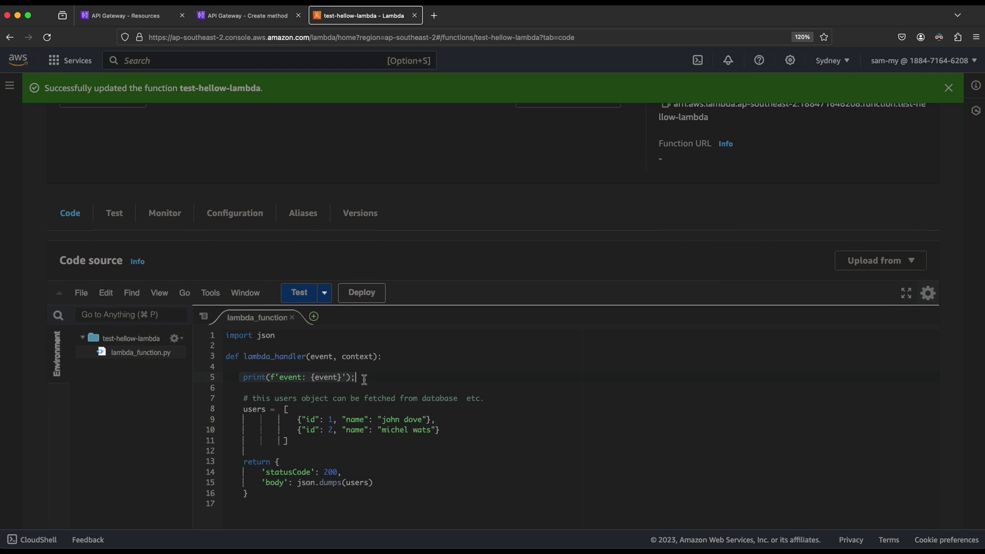
{"action": "left_click", "coordinate": [312, 356]}
{"action": "scroll", "coordinate": [367, 395], "scroll_direction": "down", "scroll_amount": 1}
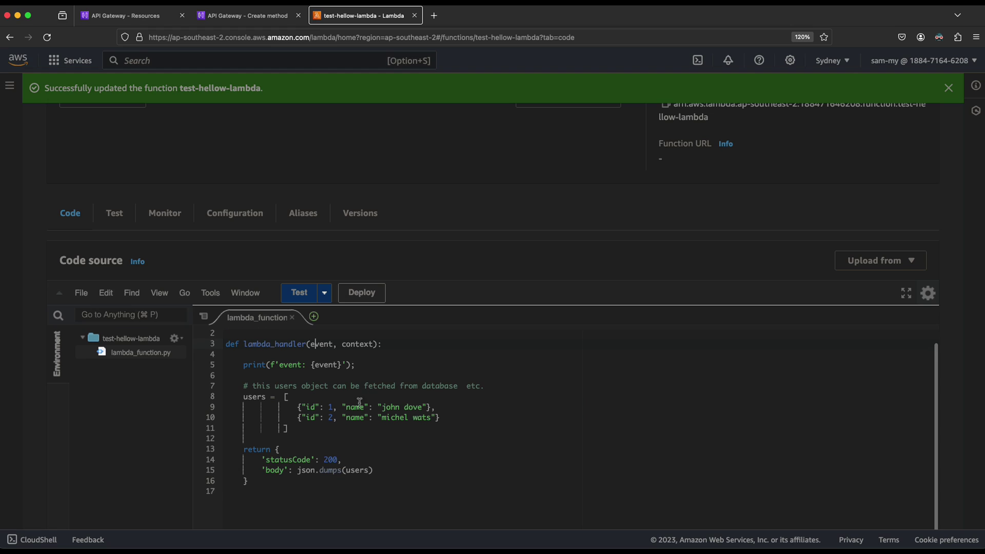
{"action": "double_click", "coordinate": [257, 397]}
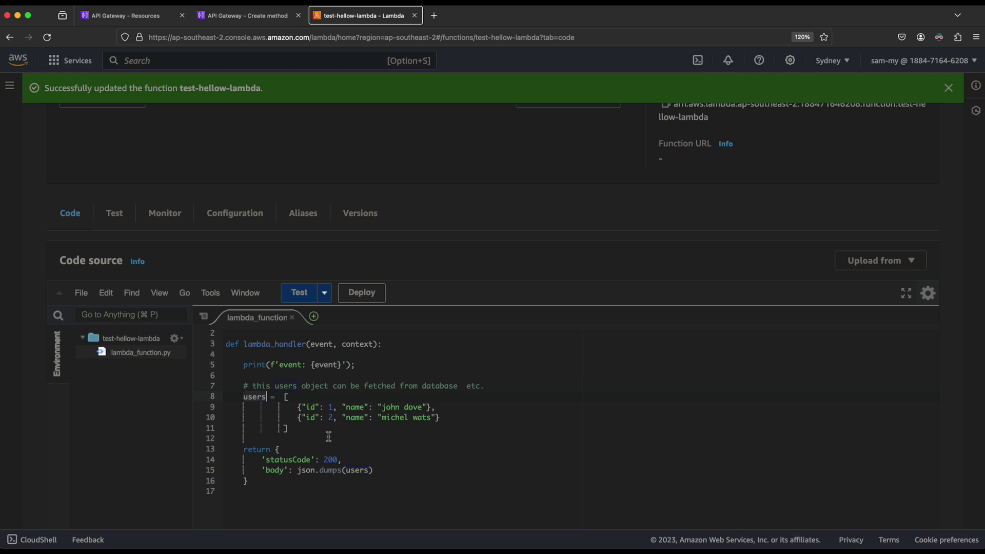
{"action": "left_click_drag", "start_coordinate": [296, 407], "coordinate": [433, 408]}
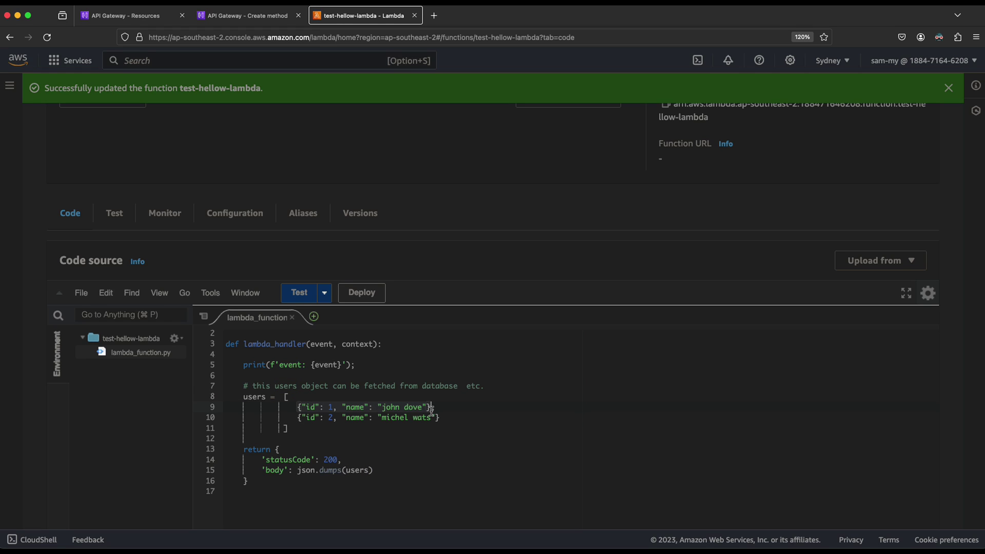
{"action": "left_click", "coordinate": [298, 417]}
{"action": "left_click_drag", "start_coordinate": [298, 417], "coordinate": [452, 421]}
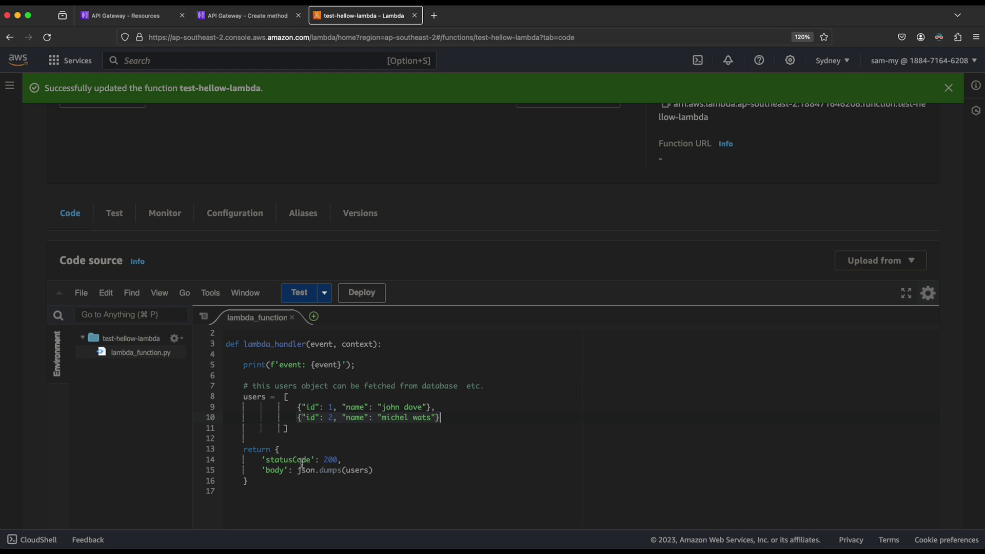
- Examine the handler's returned status code and body, and run the function with the test1 event
{"action": "left_click", "coordinate": [259, 449]}
{"action": "left_click_drag", "start_coordinate": [266, 461], "coordinate": [378, 461]}
{"action": "left_click", "coordinate": [356, 470]}
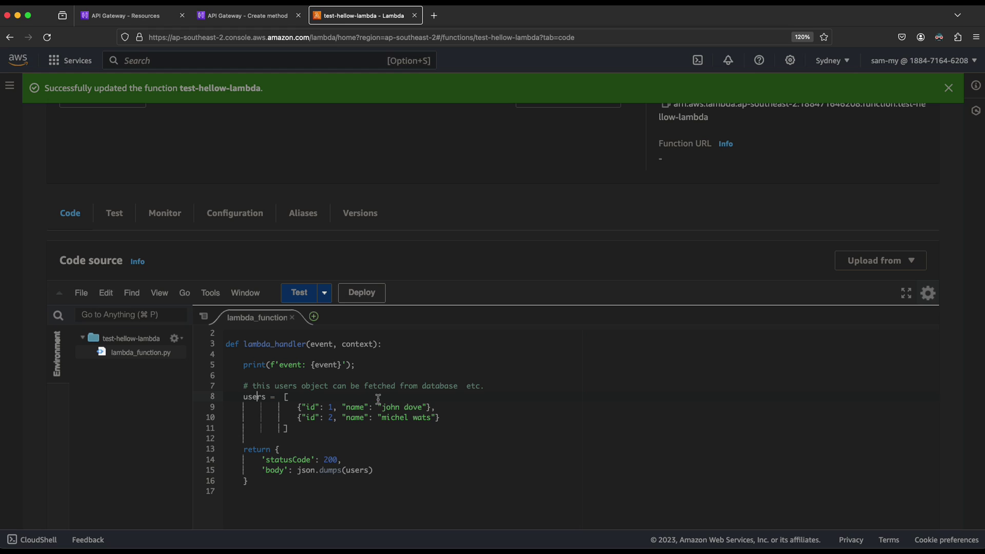
{"action": "left_click", "coordinate": [297, 293]}
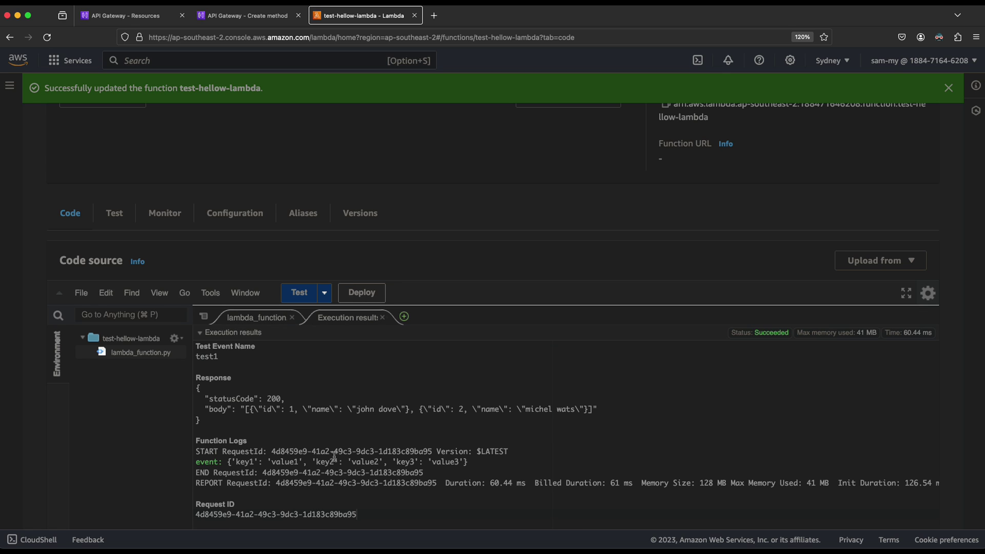
- Return to the API Gateway method form and create the GET method on /users
{"action": "scroll", "coordinate": [306, 387], "scroll_direction": "down", "scroll_amount": 3}
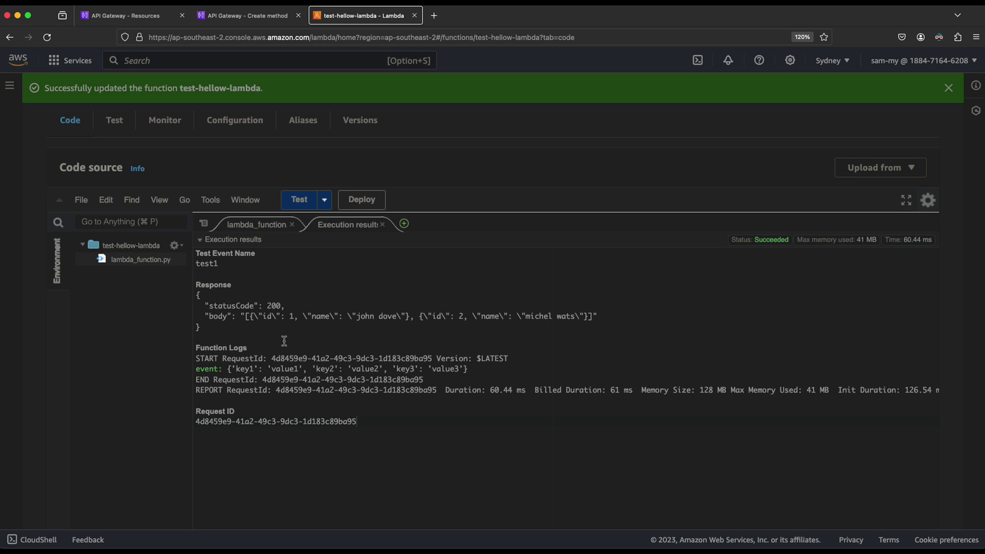
{"action": "left_click", "coordinate": [230, 18]}
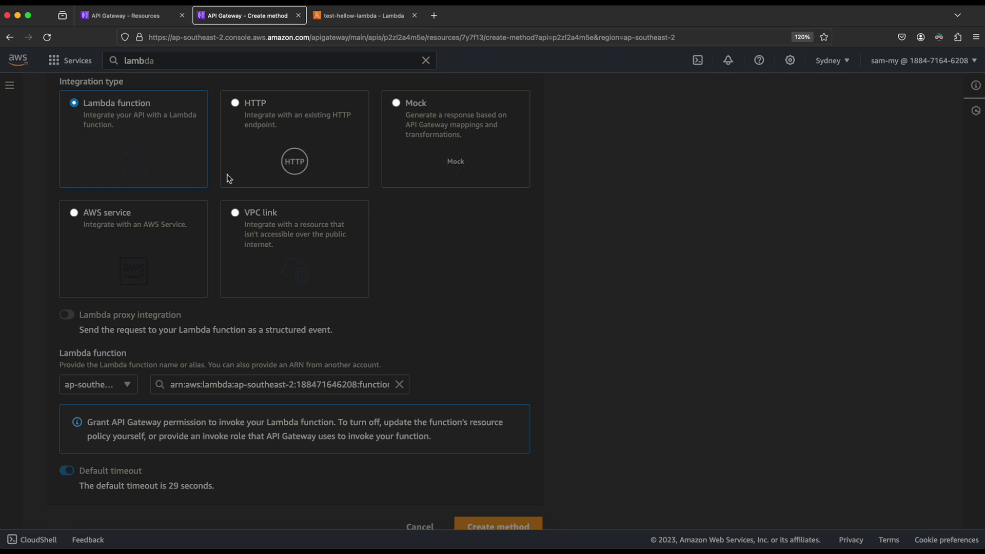
{"action": "scroll", "coordinate": [527, 354], "scroll_direction": "down", "scroll_amount": 1}
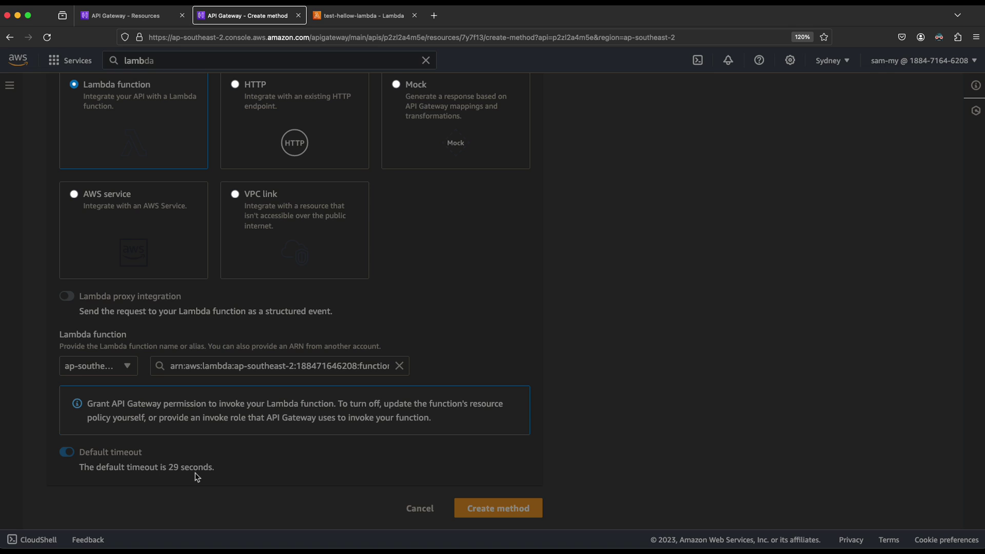
{"action": "left_click", "coordinate": [495, 512]}
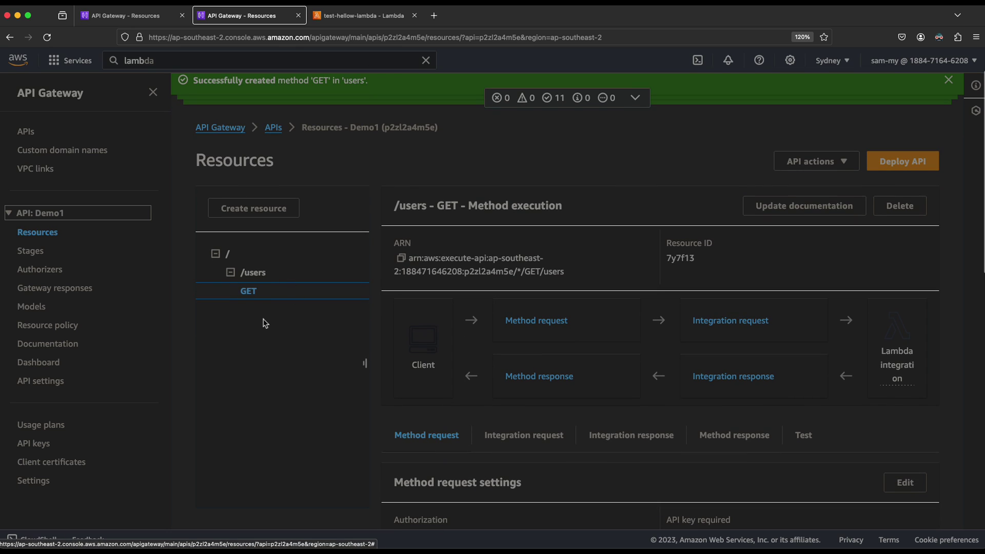
- Examine the /users GET method's execution flow and its method request settings, including the API key requirement
{"action": "scroll", "coordinate": [262, 326], "scroll_direction": "down", "scroll_amount": 2}
{"action": "scroll", "coordinate": [262, 327], "scroll_direction": "down", "scroll_amount": 2}
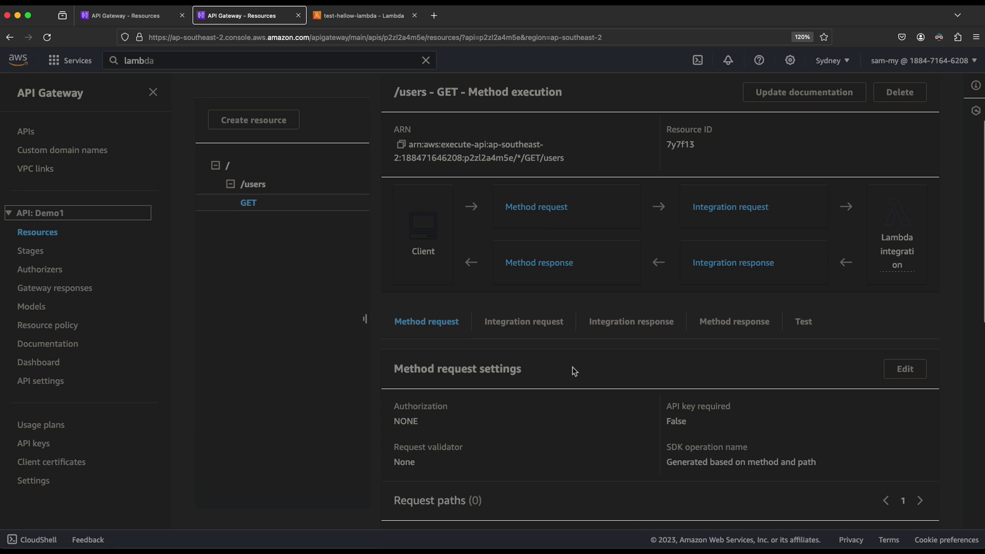
{"action": "scroll", "coordinate": [573, 369], "scroll_direction": "up", "scroll_amount": 2}
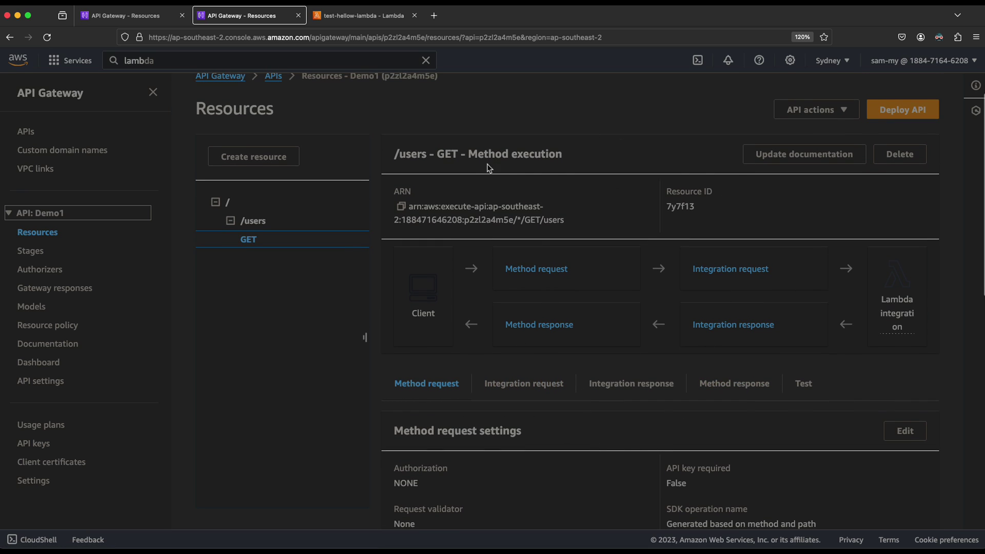
{"action": "scroll", "coordinate": [767, 318], "scroll_direction": "down", "scroll_amount": 2}
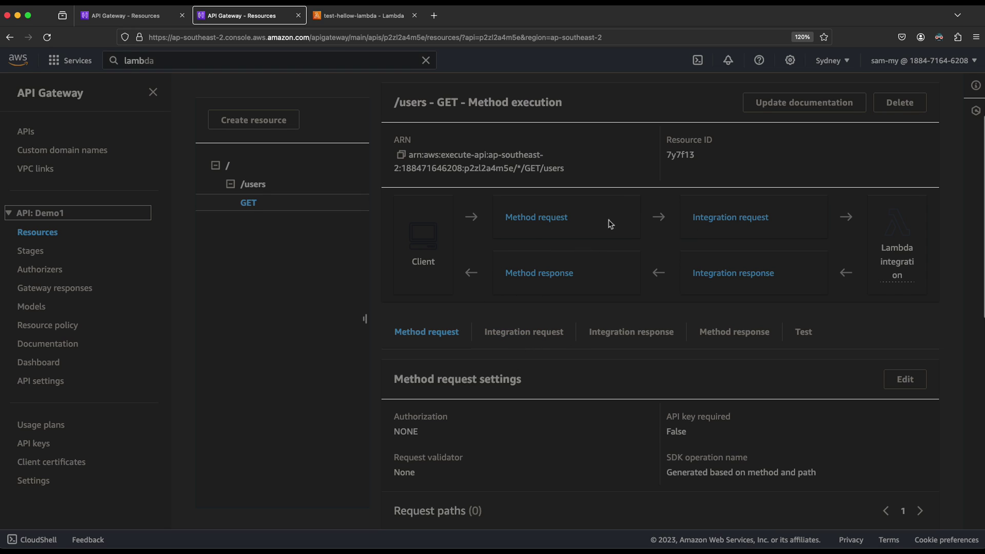
{"action": "left_click_drag", "start_coordinate": [259, 205], "coordinate": [222, 211]}
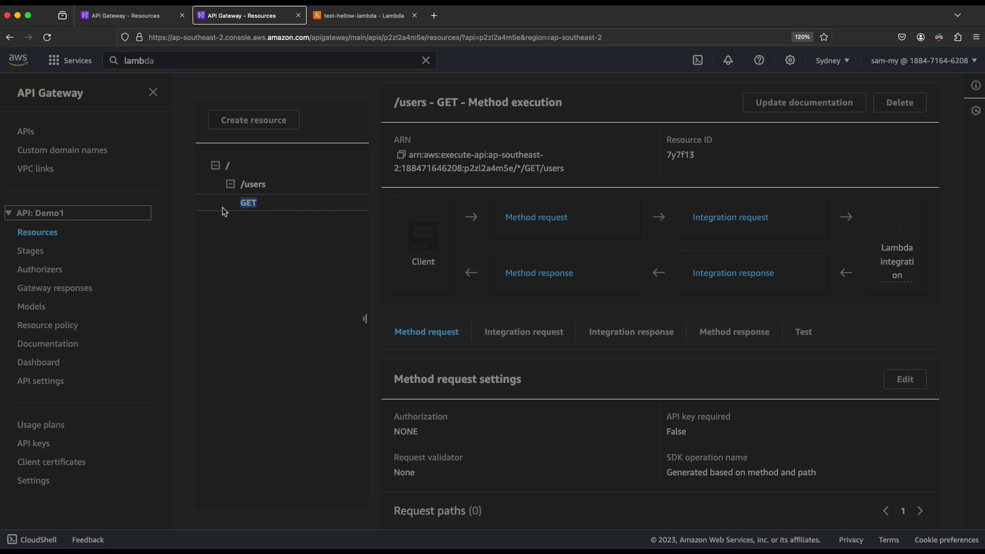
{"action": "left_click", "coordinate": [541, 223]}
{"action": "left_click_drag", "start_coordinate": [695, 437], "coordinate": [657, 430]}
{"action": "left_click", "coordinate": [655, 422]}
{"action": "left_click", "coordinate": [572, 447]}
{"action": "scroll", "coordinate": [558, 447], "scroll_direction": "down", "scroll_amount": 1}
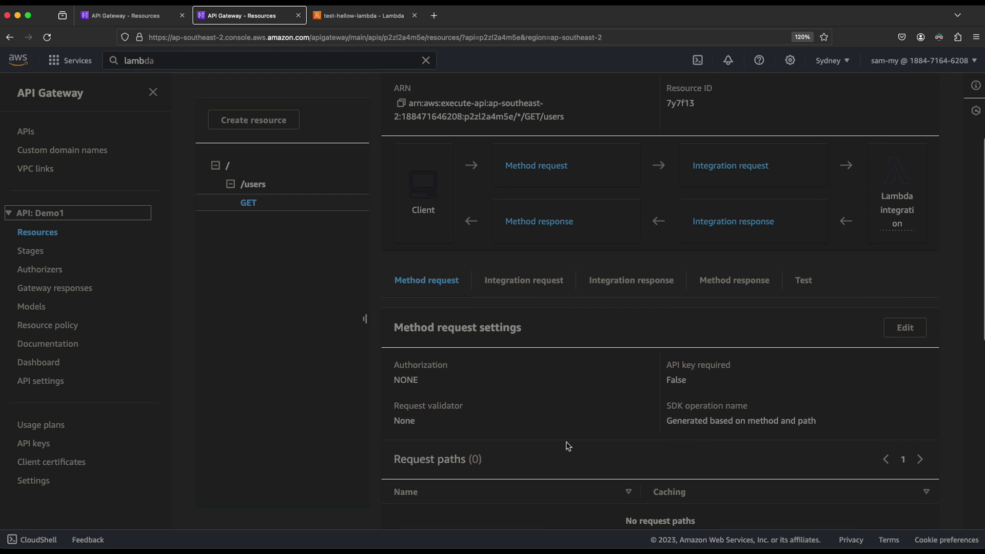
{"action": "scroll", "coordinate": [569, 446], "scroll_direction": "down", "scroll_amount": 1}
{"action": "scroll", "coordinate": [607, 461], "scroll_direction": "up", "scroll_amount": 2}
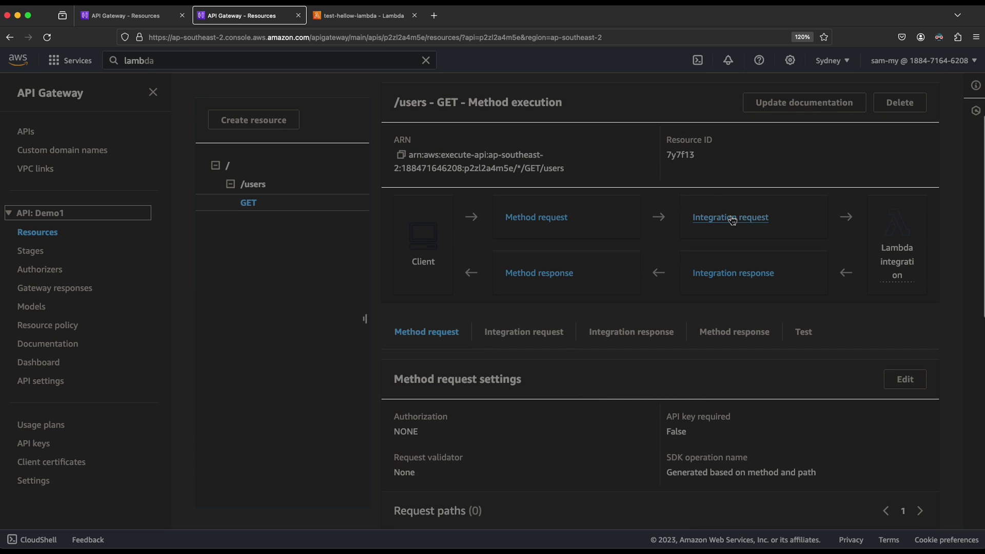
- Review the GET method's integration request settings, integration response and method response
{"action": "left_click", "coordinate": [731, 218]}
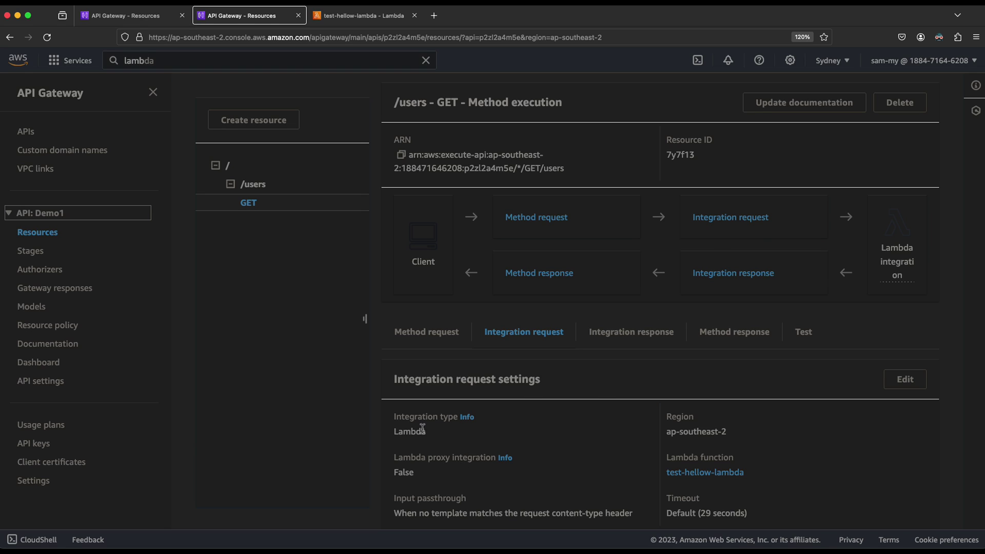
{"action": "left_click_drag", "start_coordinate": [435, 434], "coordinate": [392, 417]}
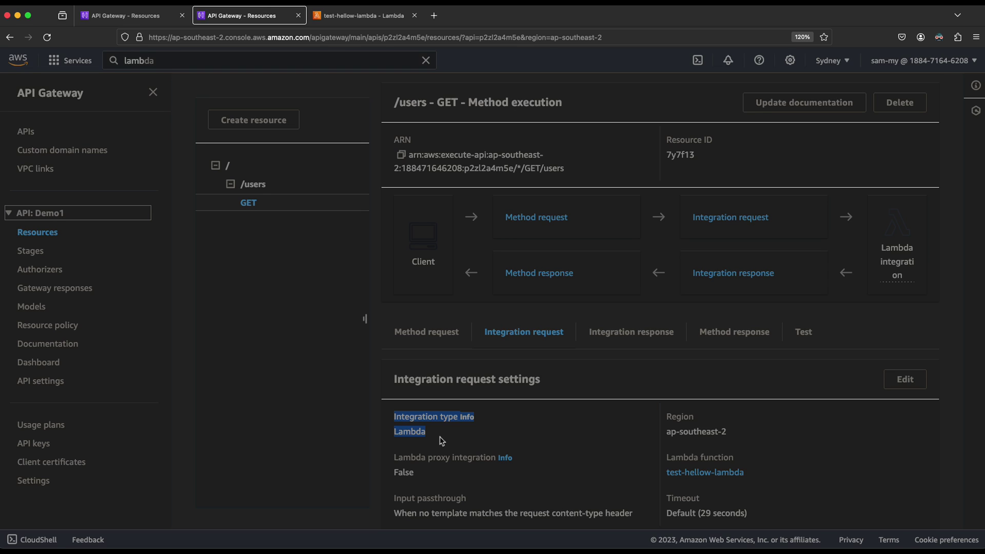
{"action": "scroll", "coordinate": [716, 454], "scroll_direction": "down", "scroll_amount": 1}
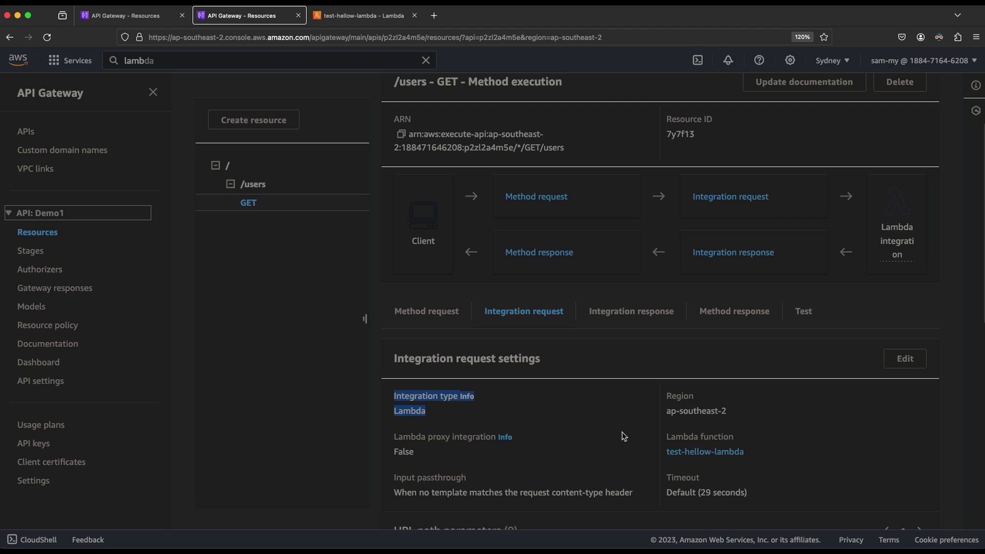
{"action": "left_click", "coordinate": [750, 258]}
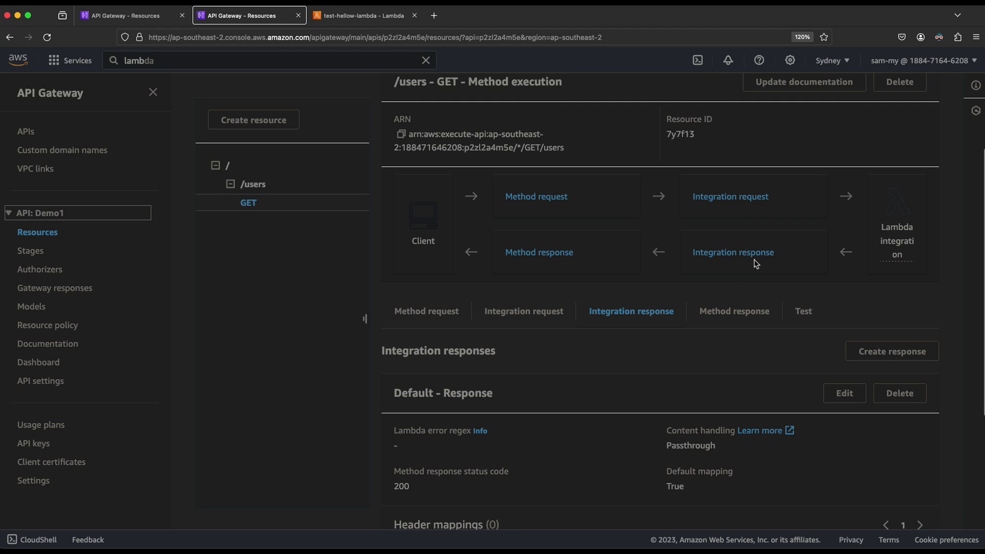
{"action": "left_click", "coordinate": [556, 257]}
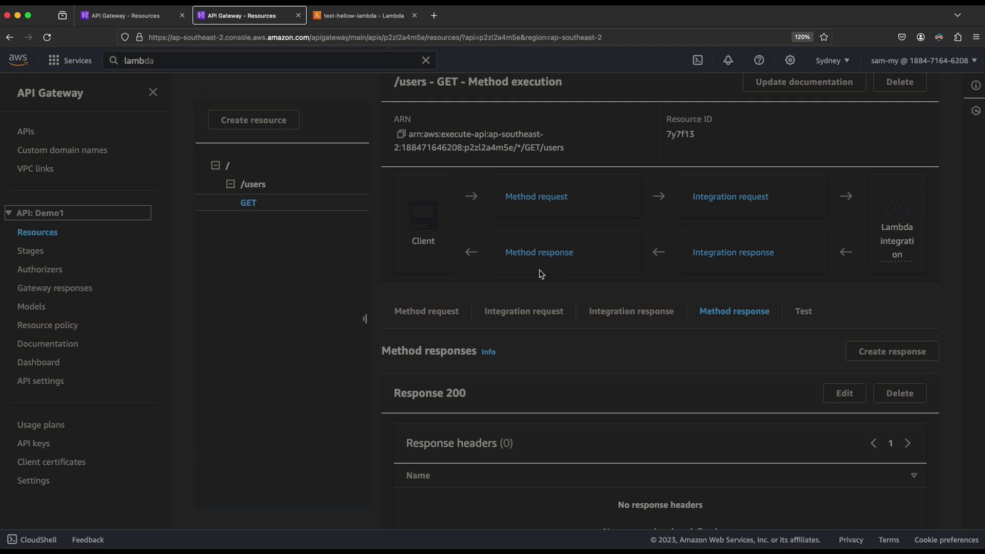
{"action": "scroll", "coordinate": [590, 369], "scroll_direction": "down", "scroll_amount": 2}
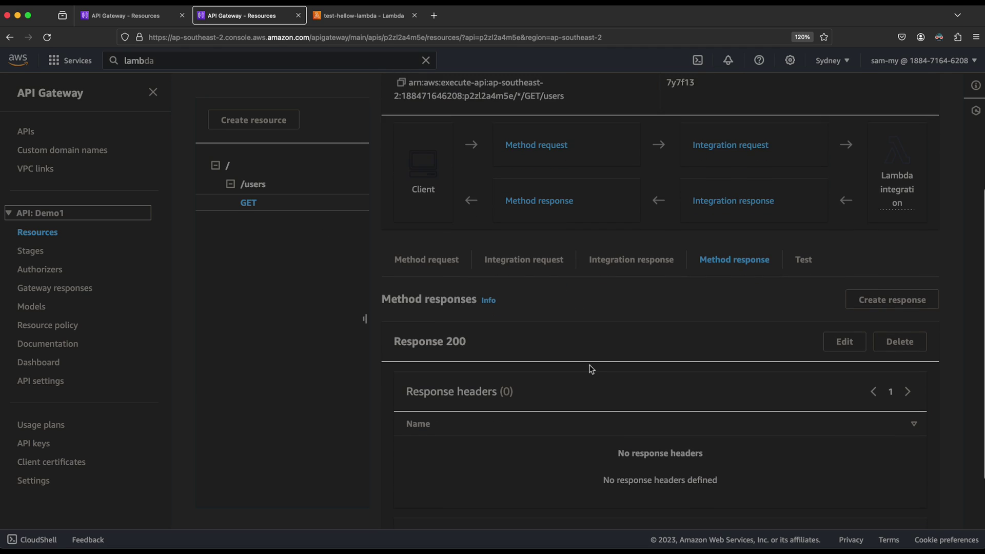
{"action": "scroll", "coordinate": [933, 223], "scroll_direction": "up", "scroll_amount": 2}
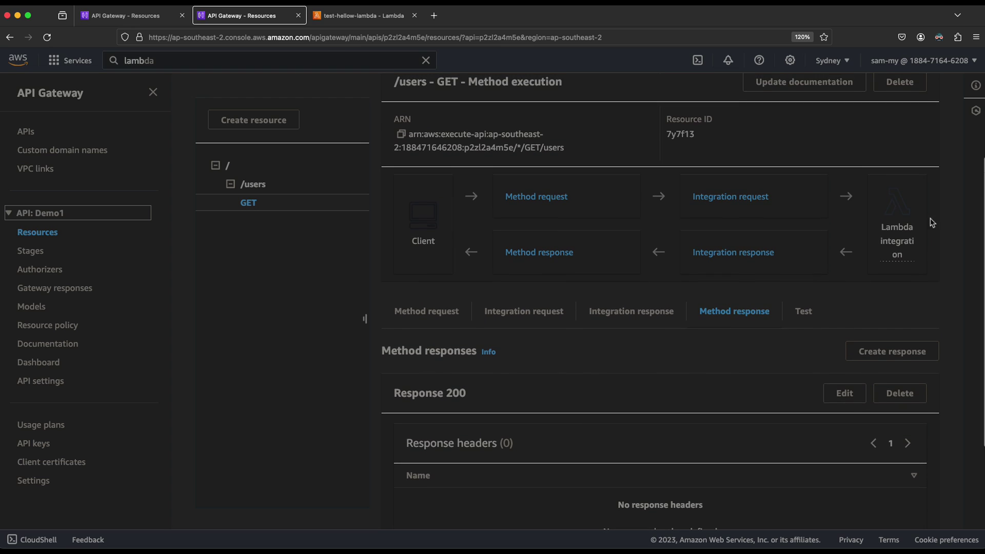
- Open the Lambda function linked in the GET method's integration, and return to the API Gateway method execution page
{"action": "left_click", "coordinate": [901, 237]}
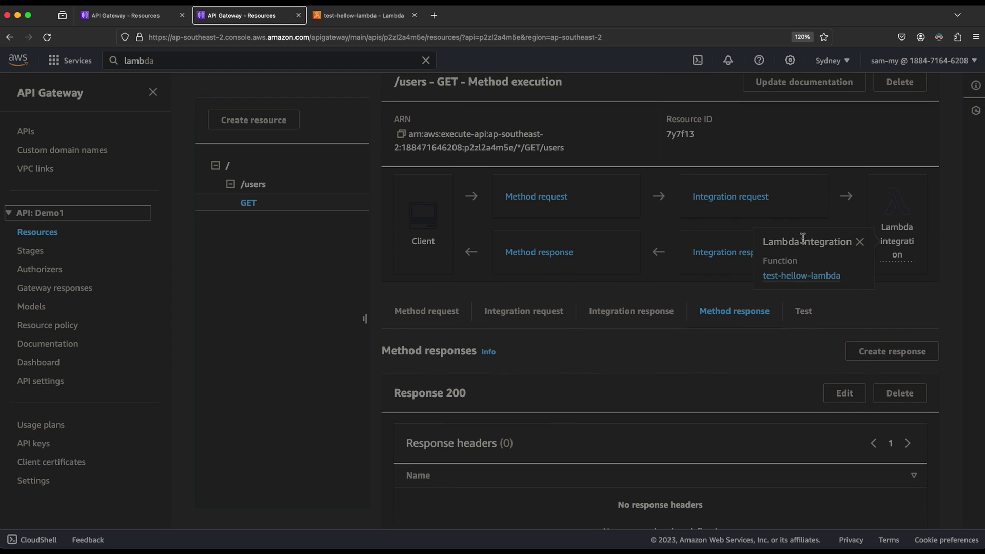
{"action": "left_click", "coordinate": [802, 277]}
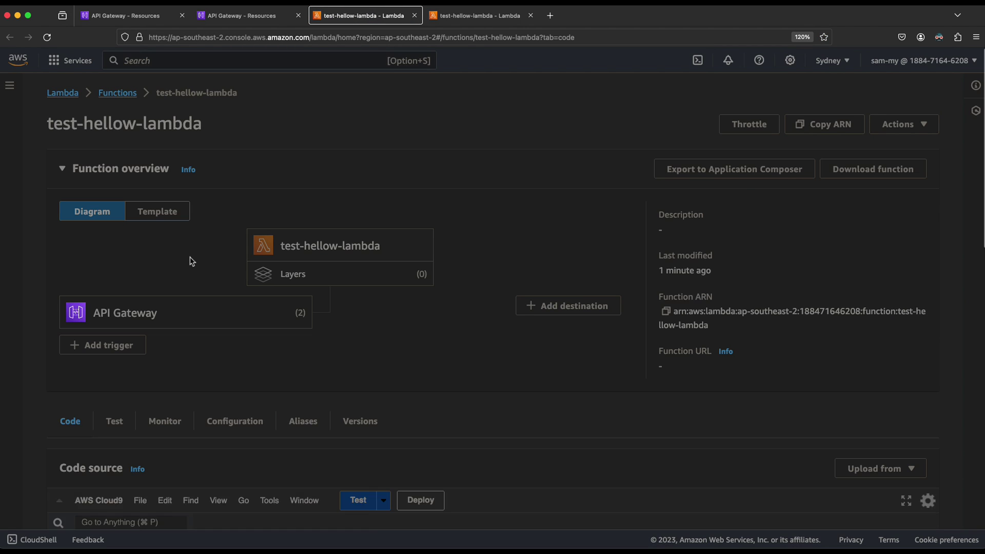
{"action": "scroll", "coordinate": [189, 264], "scroll_direction": "down", "scroll_amount": 1}
{"action": "scroll", "coordinate": [186, 271], "scroll_direction": "up", "scroll_amount": 1}
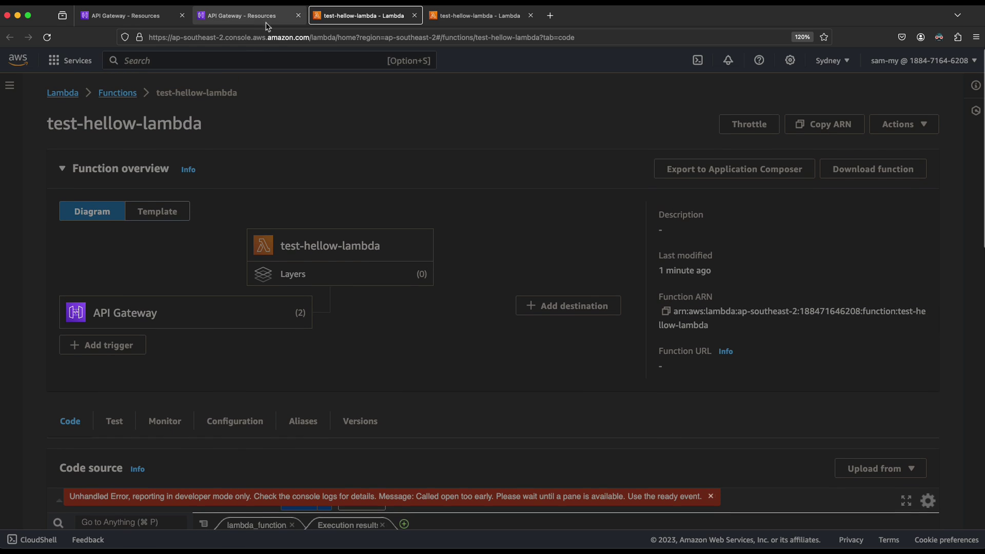
{"action": "left_click", "coordinate": [237, 16]}
{"action": "left_click", "coordinate": [301, 368]}
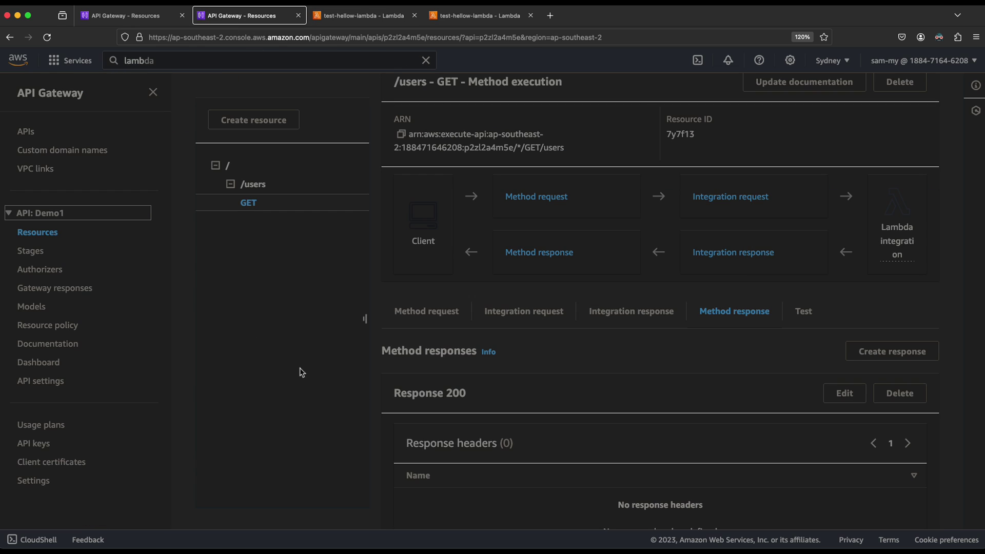
{"action": "scroll", "coordinate": [392, 287], "scroll_direction": "up", "scroll_amount": 1}
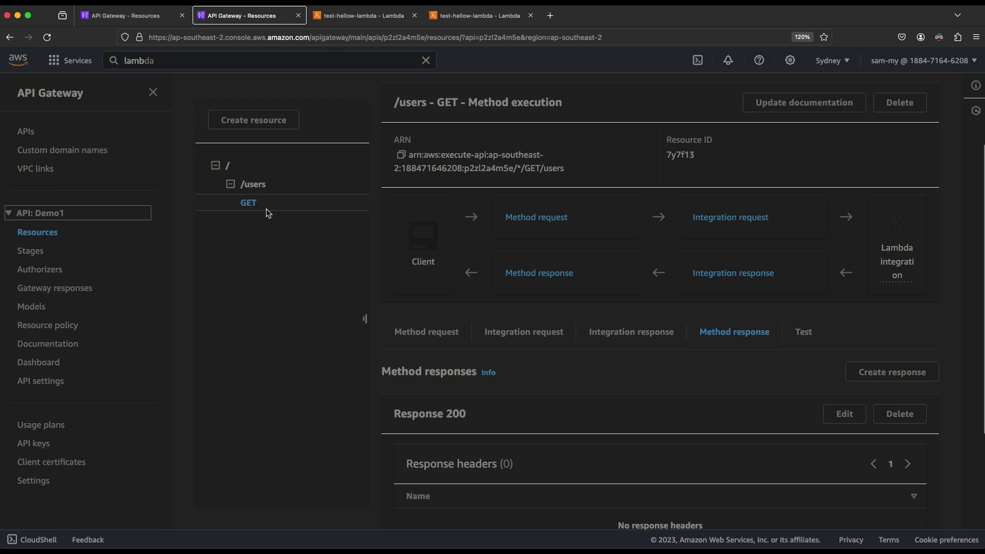
{"action": "scroll", "coordinate": [557, 385], "scroll_direction": "down", "scroll_amount": 3}
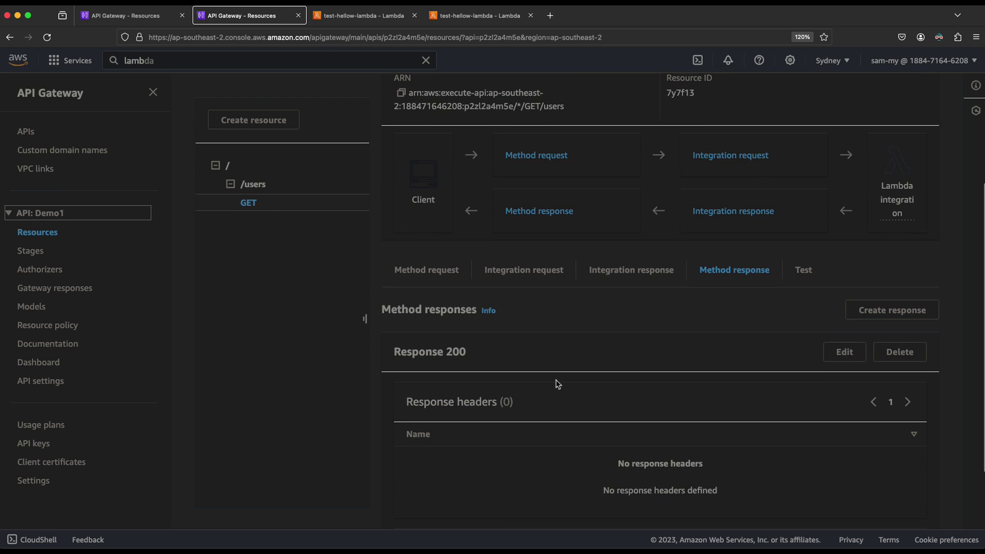
{"action": "scroll", "coordinate": [657, 405], "scroll_direction": "up", "scroll_amount": 1}
{"action": "scroll", "coordinate": [656, 405], "scroll_direction": "up", "scroll_amount": 2}
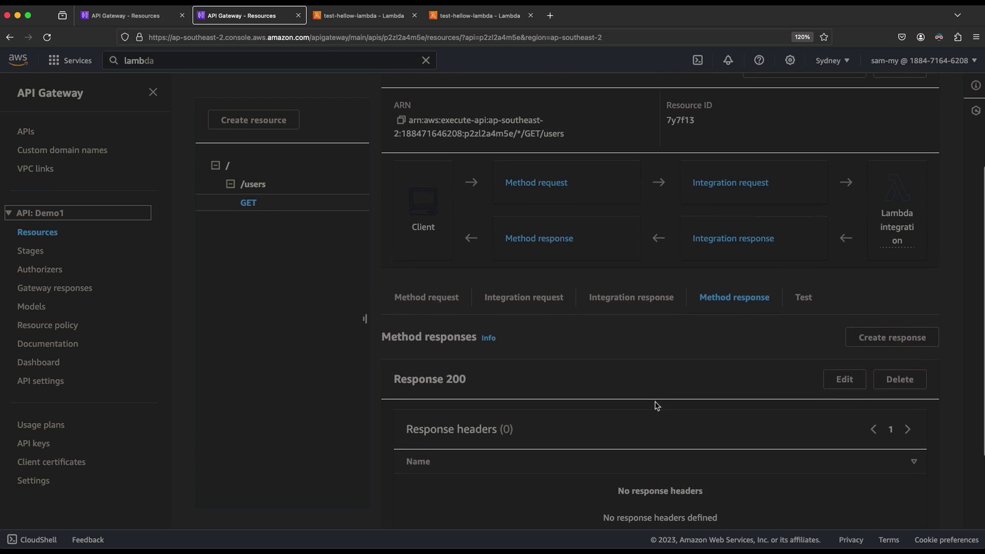
{"action": "scroll", "coordinate": [657, 406], "scroll_direction": "up", "scroll_amount": 1}
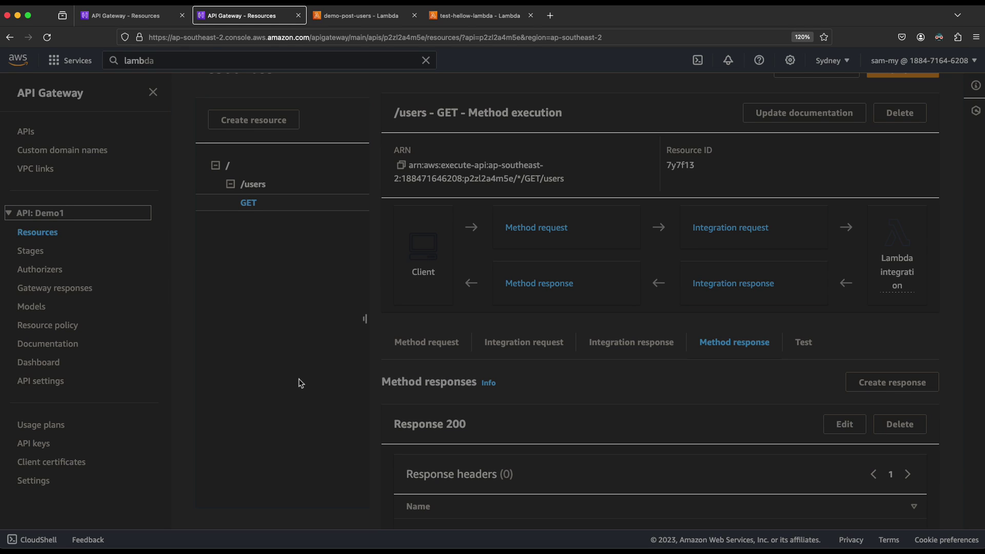
- Open the /users resource details and dismiss all notification banners
{"action": "left_click", "coordinate": [253, 184]}
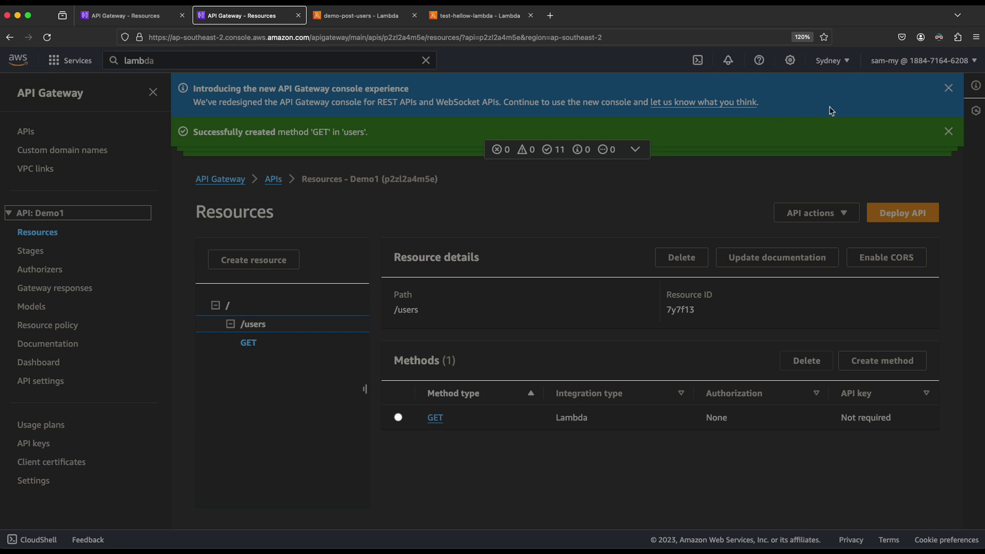
{"action": "left_click", "coordinate": [948, 88]}
{"action": "left_click", "coordinate": [949, 88]}
{"action": "left_click", "coordinate": [949, 88]}
{"action": "left_click", "coordinate": [948, 88]}
{"action": "left_click", "coordinate": [949, 90]}
{"action": "left_click", "coordinate": [948, 90]}
{"action": "left_click", "coordinate": [948, 90]}
{"action": "left_click", "coordinate": [948, 90]}
{"action": "left_click", "coordinate": [949, 90]}
{"action": "left_click", "coordinate": [948, 90]}
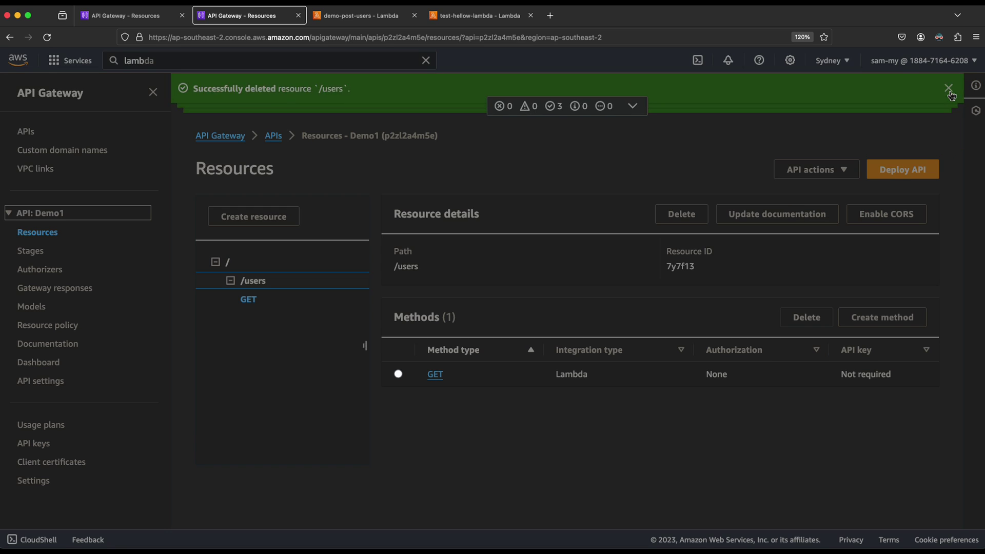
{"action": "left_click", "coordinate": [949, 90]}
{"action": "left_click", "coordinate": [949, 90]}
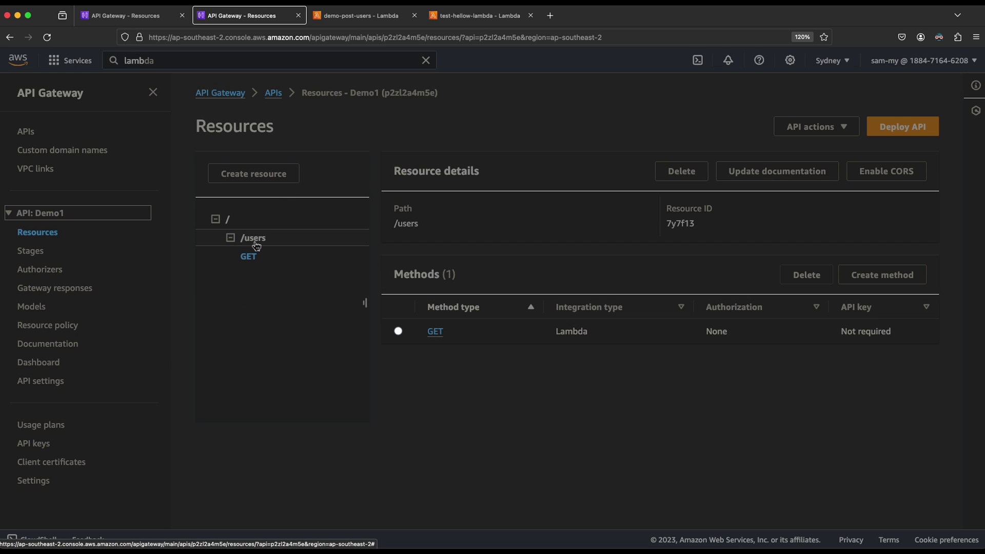
- Start a POST method on /users with Lambda function integration and choose the demo-post-users function
{"action": "left_click", "coordinate": [877, 279]}
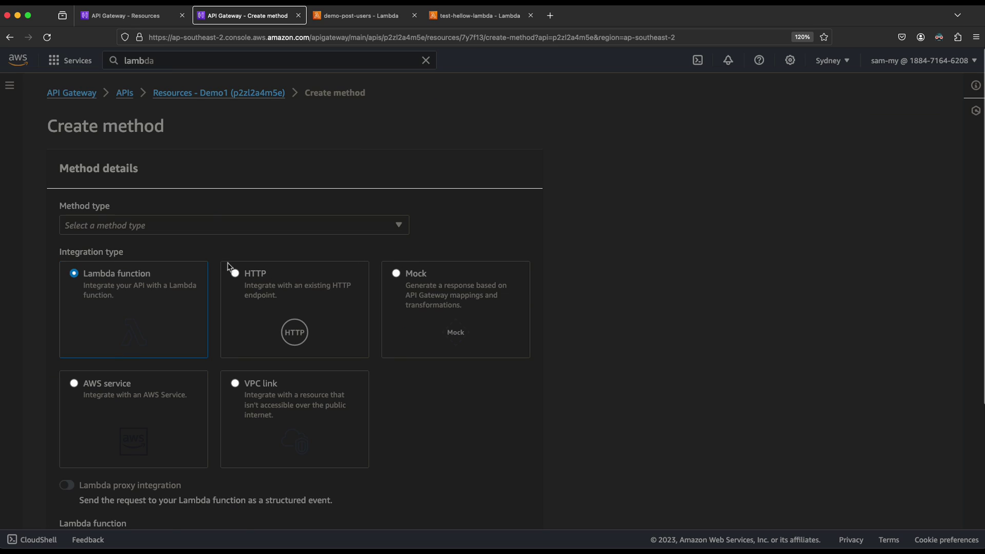
{"action": "left_click", "coordinate": [200, 229]}
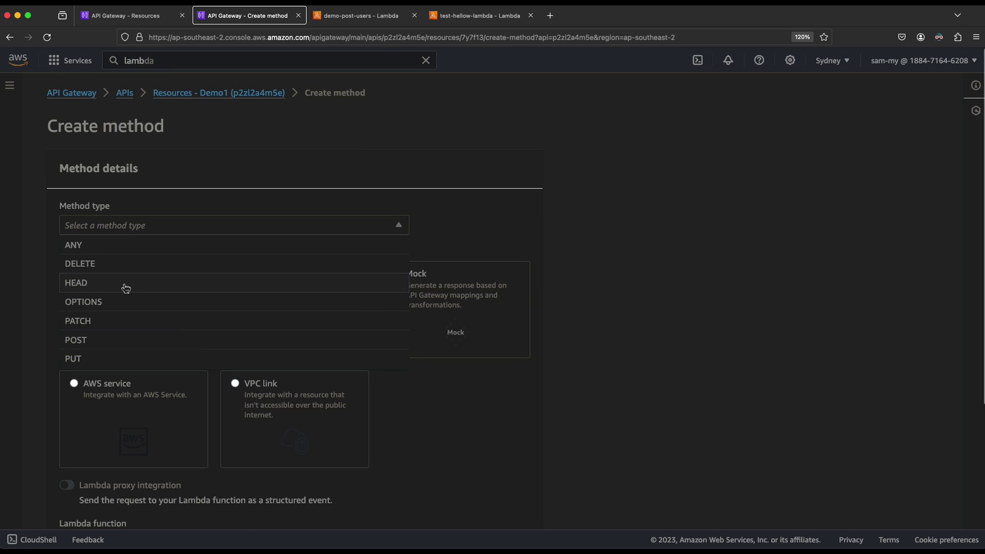
{"action": "left_click", "coordinate": [84, 341]}
{"action": "scroll", "coordinate": [87, 319], "scroll_direction": "down", "scroll_amount": 2}
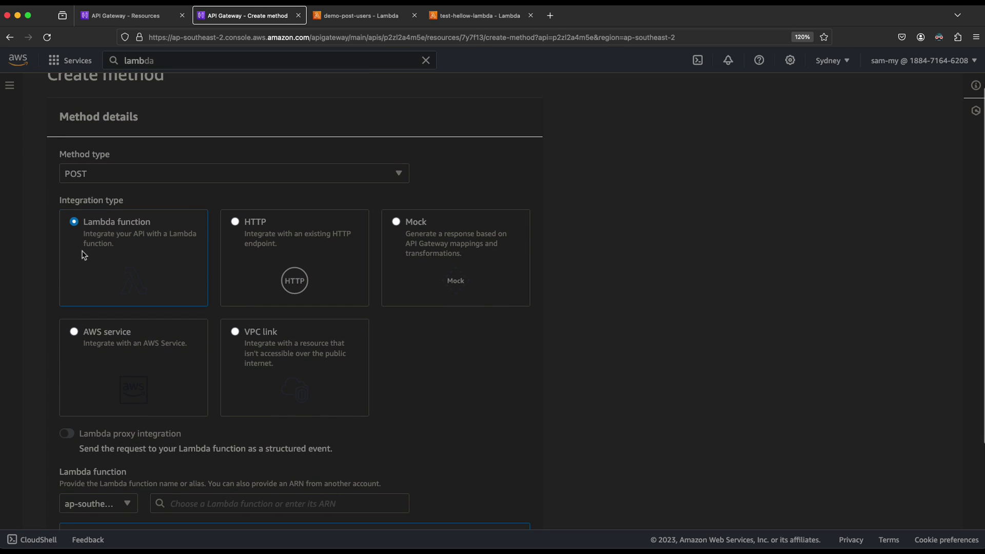
{"action": "scroll", "coordinate": [167, 325], "scroll_direction": "down", "scroll_amount": 4}
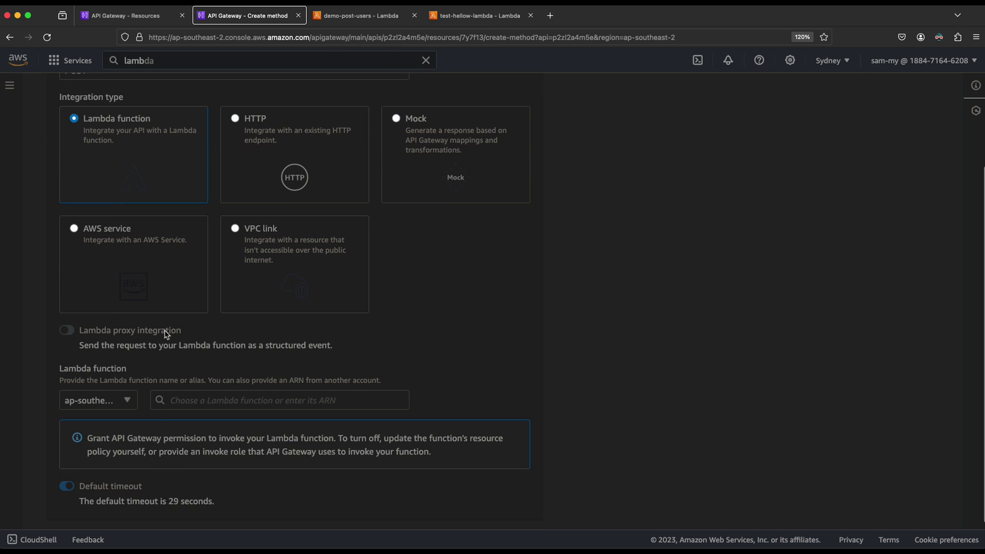
{"action": "left_click", "coordinate": [168, 402]}
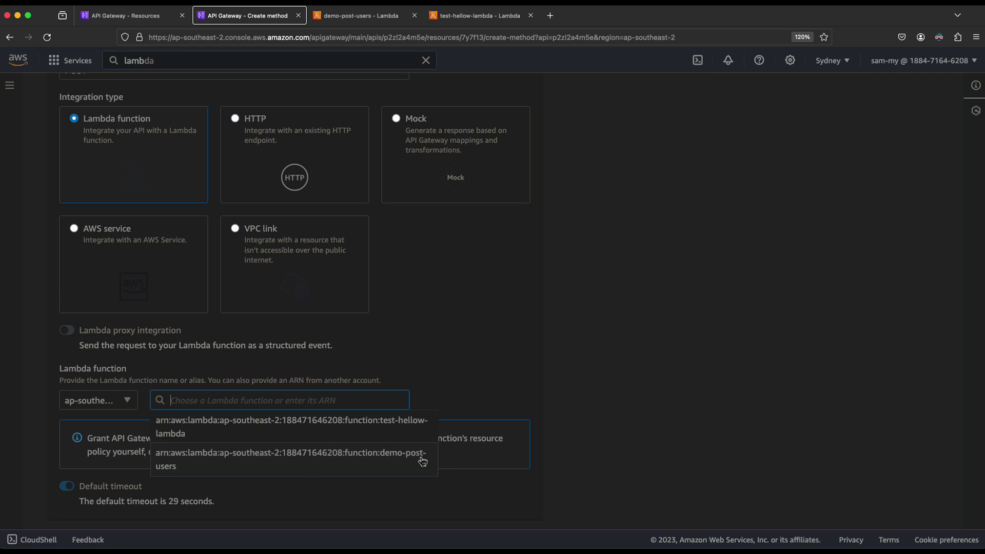
{"action": "left_click", "coordinate": [304, 463]}
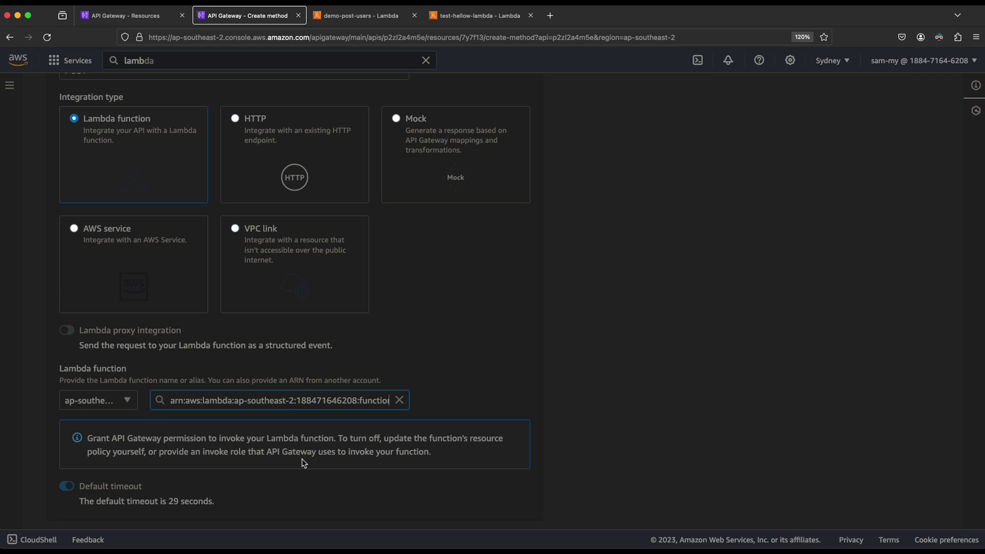
- In the demo-post-users Lambda function, add the comment "# save the information database" below the "Posting user details" print line and deploy the code
{"action": "left_click", "coordinate": [350, 18]}
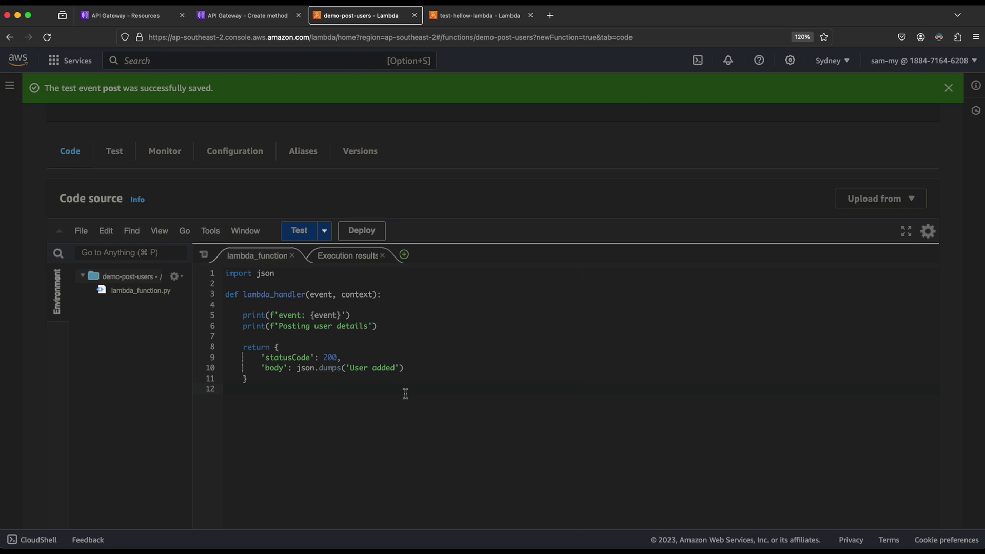
{"action": "left_click_drag", "start_coordinate": [270, 430], "coordinate": [217, 259]}
{"action": "left_click_drag", "start_coordinate": [299, 401], "coordinate": [230, 270]}
{"action": "left_click", "coordinate": [319, 440]}
{"action": "double_click", "coordinate": [327, 316]}
{"action": "left_click_drag", "start_coordinate": [239, 326], "coordinate": [389, 326]}
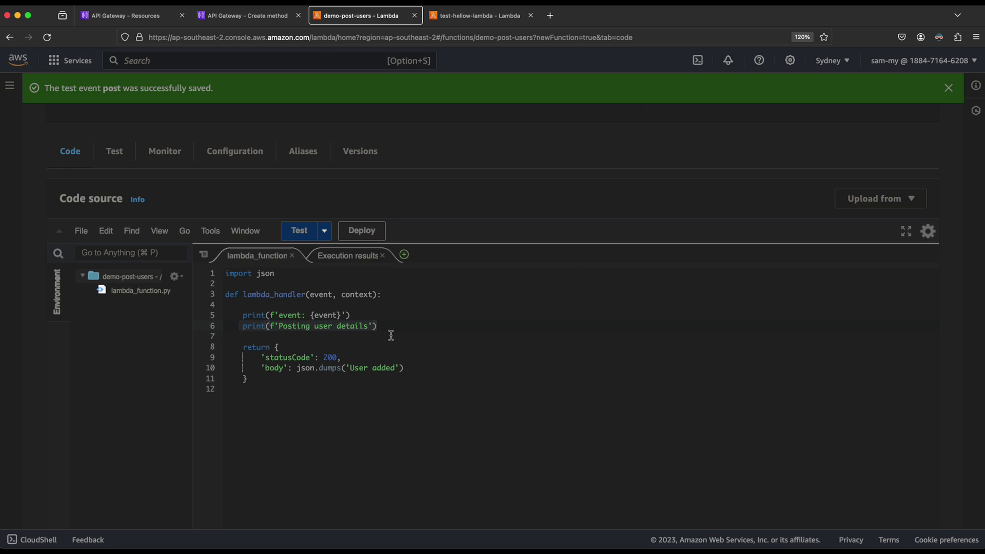
{"action": "left_click", "coordinate": [396, 328]}
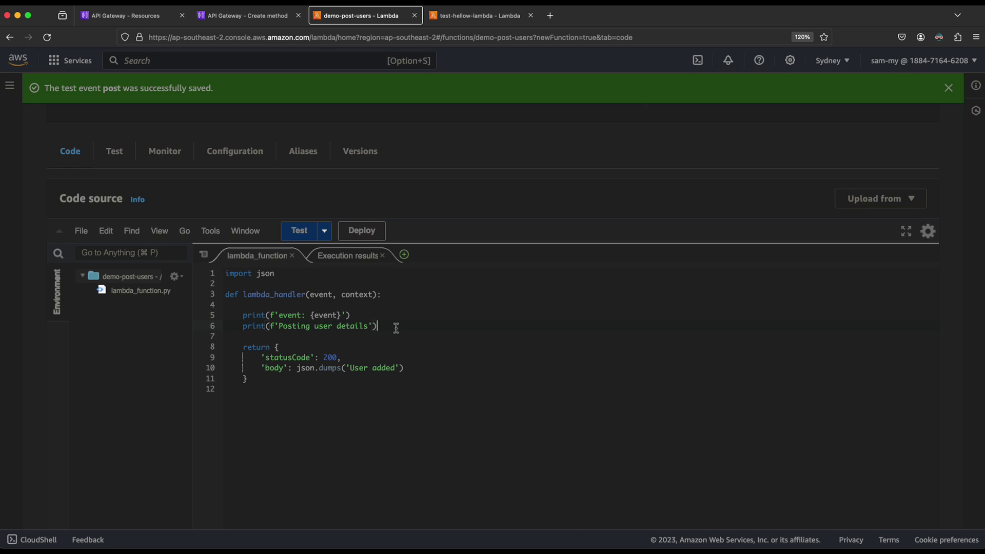
{"action": "key", "text": "Return"}
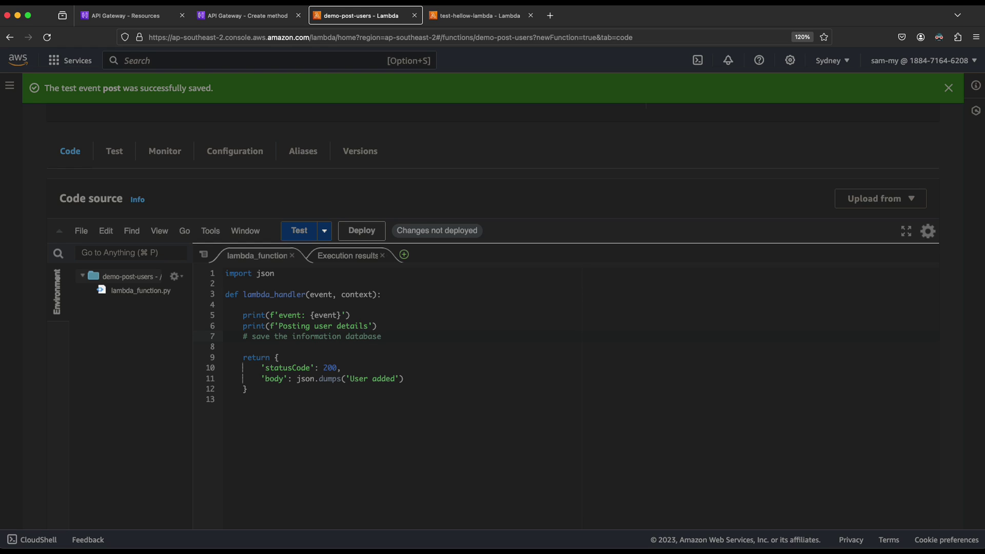
{"action": "left_click_drag", "start_coordinate": [278, 405], "coordinate": [244, 356]}
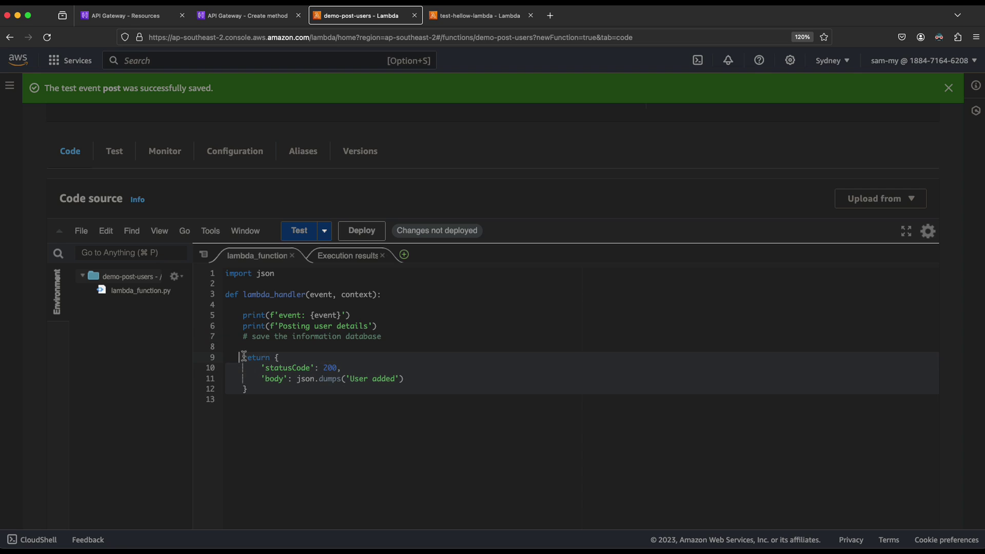
{"action": "left_click", "coordinate": [361, 231]}
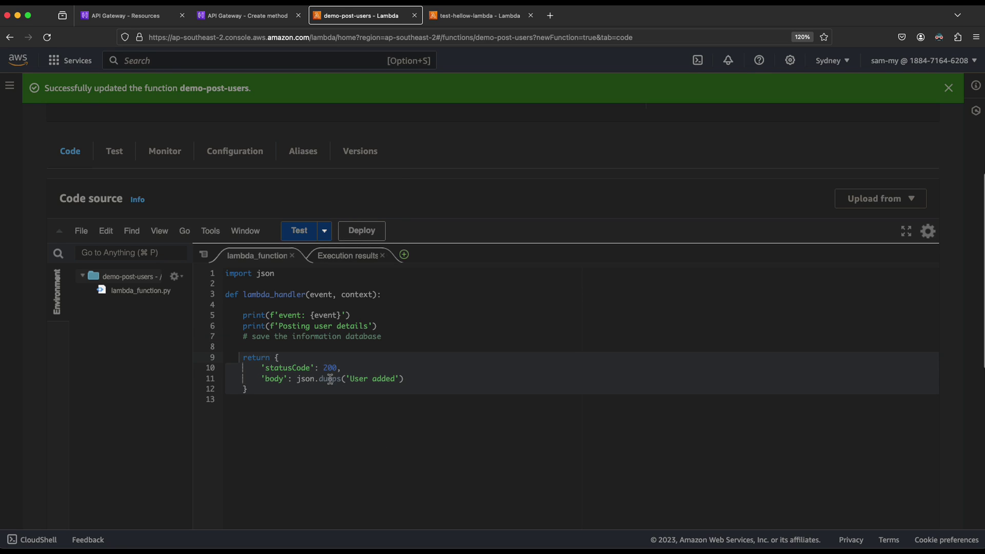
- Return to the API Gateway method form, reselect the demo-post-users function and create the POST method on /users
{"action": "left_click", "coordinate": [240, 16]}
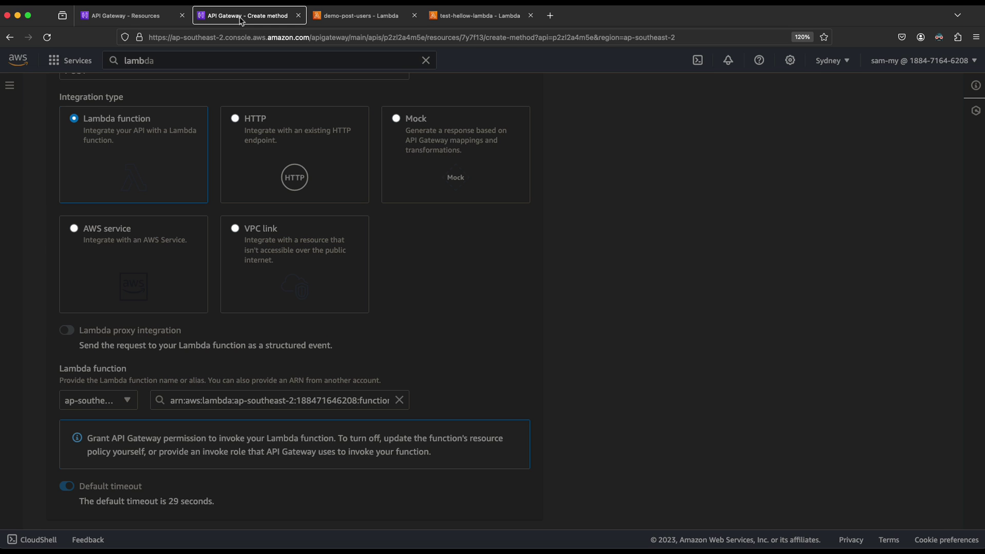
{"action": "scroll", "coordinate": [513, 344], "scroll_direction": "down", "scroll_amount": 1}
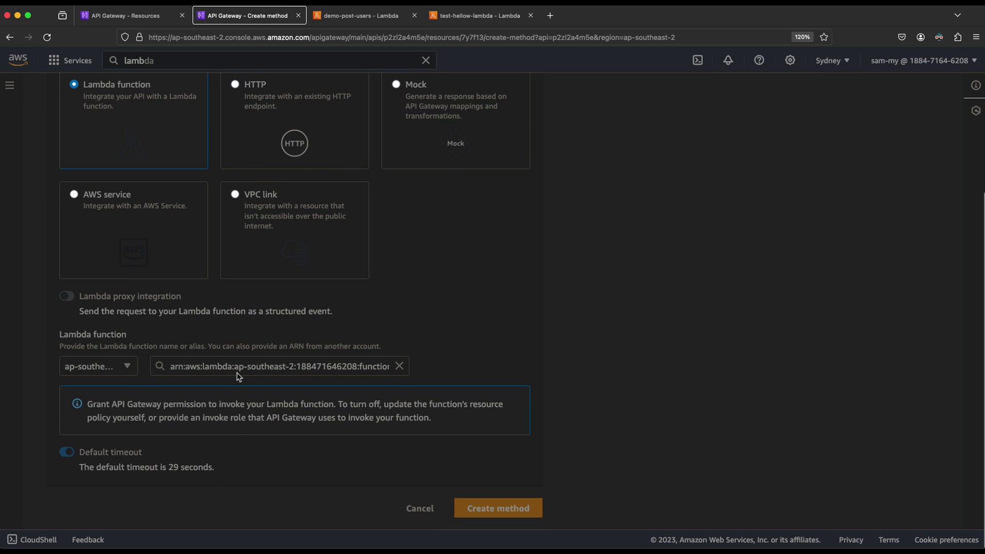
{"action": "left_click", "coordinate": [371, 368]}
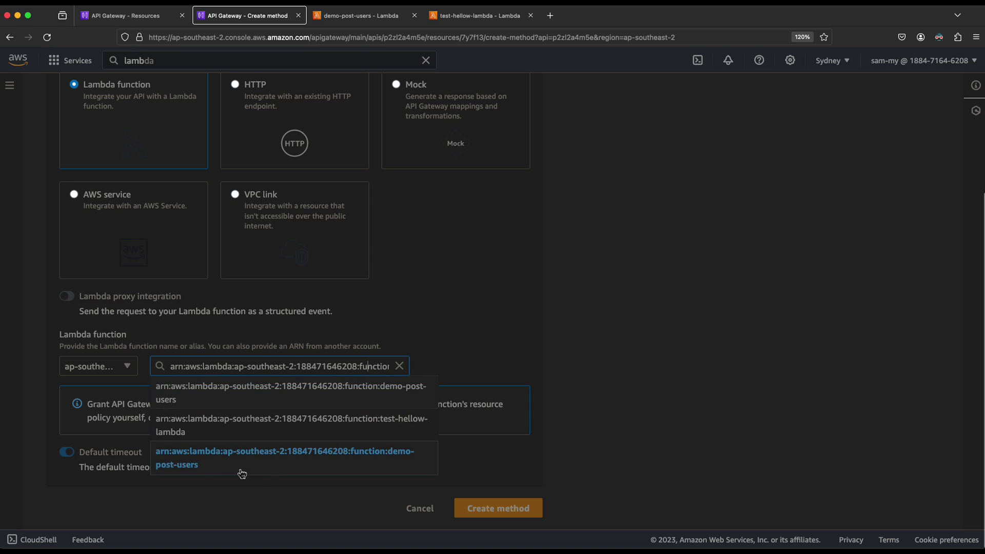
{"action": "left_click", "coordinate": [302, 464]}
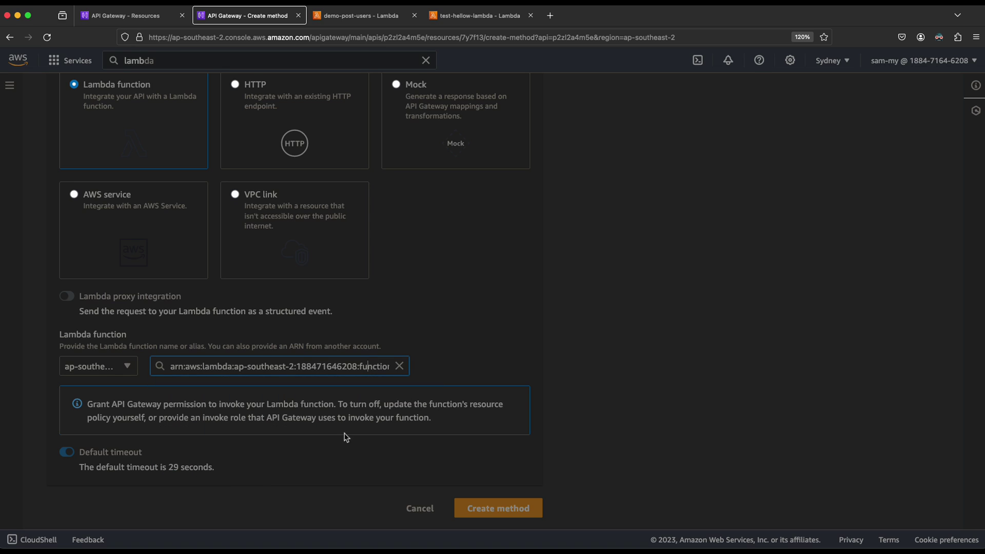
{"action": "left_click", "coordinate": [498, 509]}
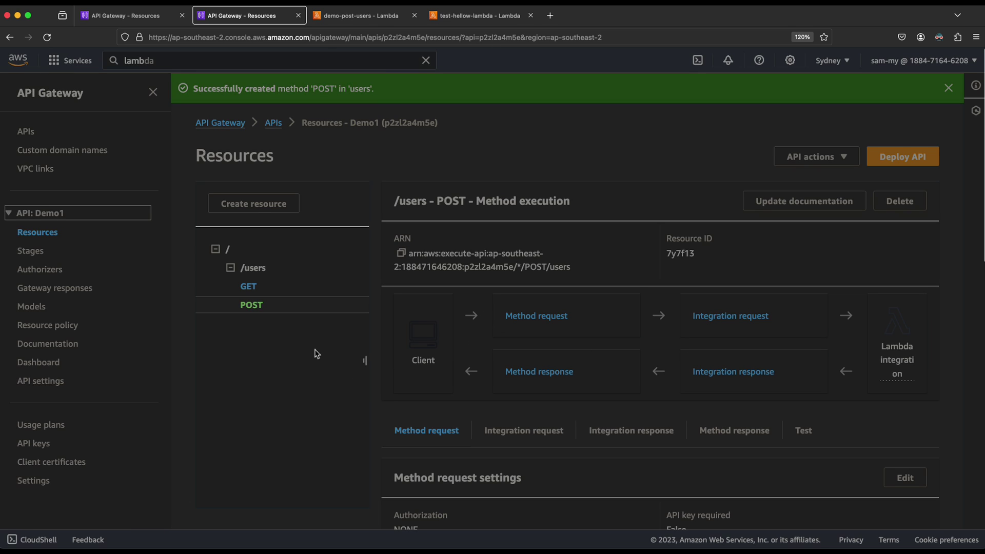
{"action": "left_click", "coordinate": [254, 291]}
{"action": "left_click", "coordinate": [230, 268]}
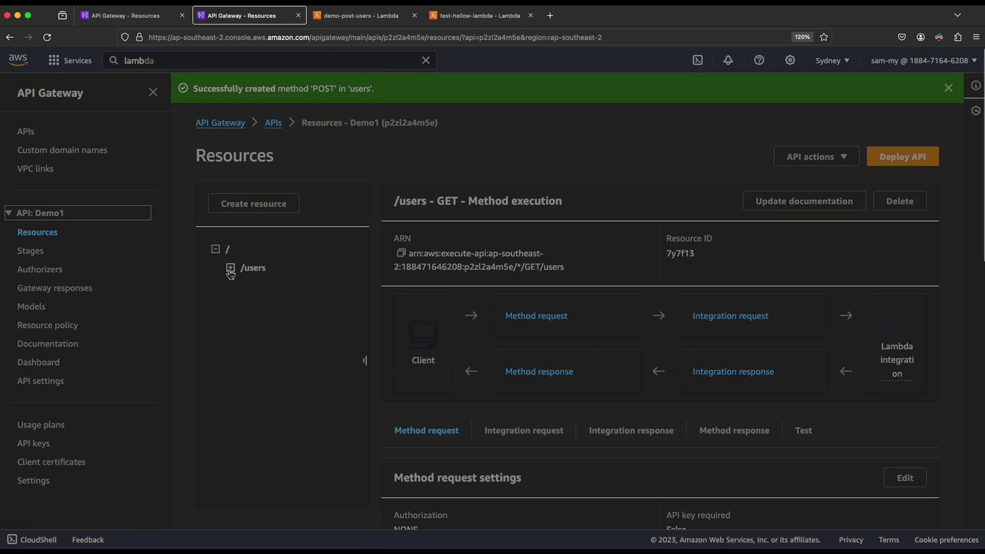
{"action": "left_click", "coordinate": [231, 268]}
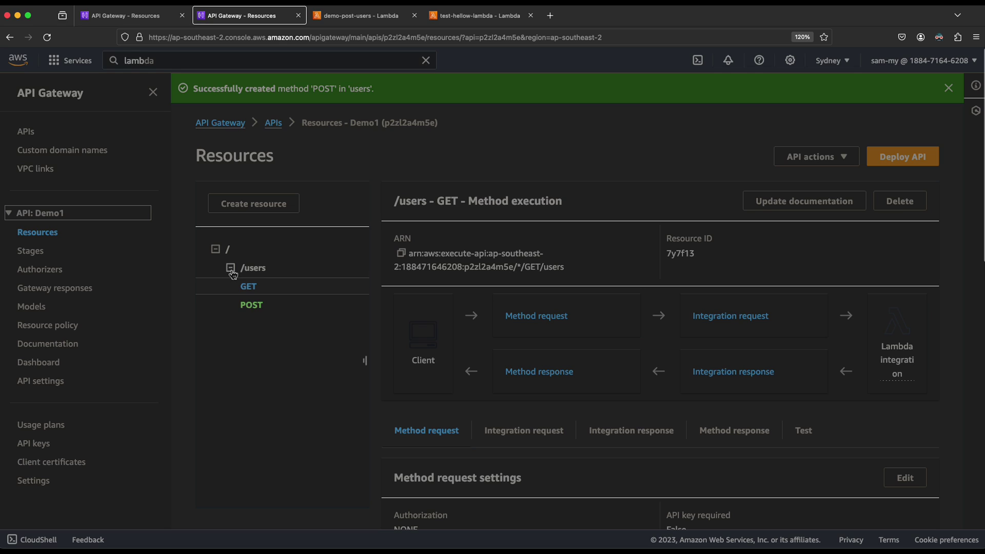
{"action": "left_click", "coordinate": [231, 269]}
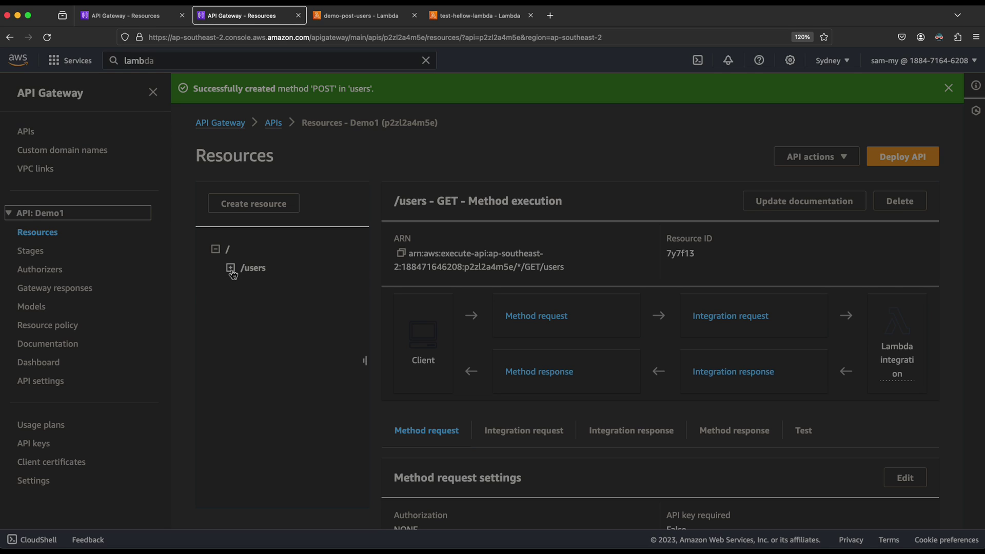
{"action": "left_click", "coordinate": [231, 269]}
{"action": "left_click", "coordinate": [231, 269]}
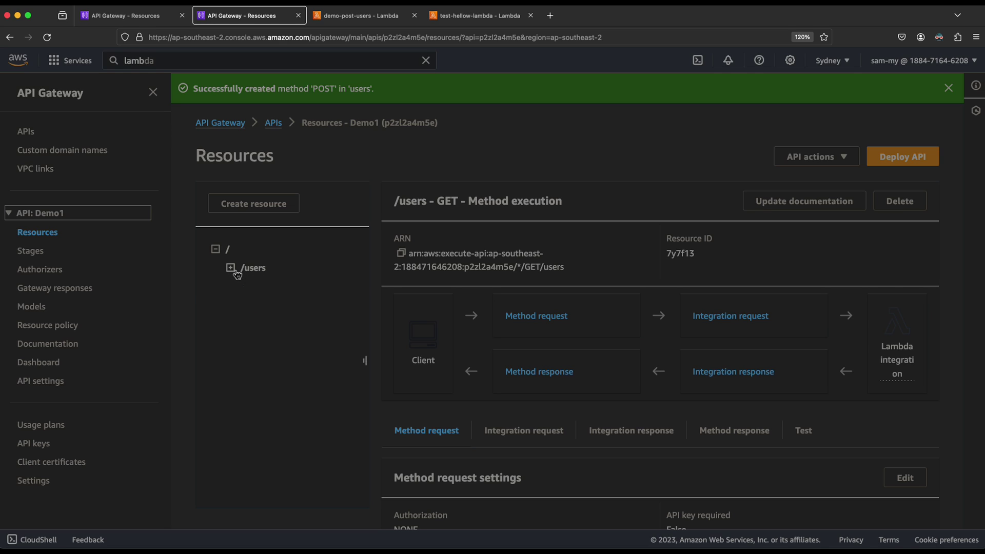
- Create a resource named products under the /users/ path
{"action": "left_click", "coordinate": [267, 207]}
{"action": "left_click", "coordinate": [311, 303]}
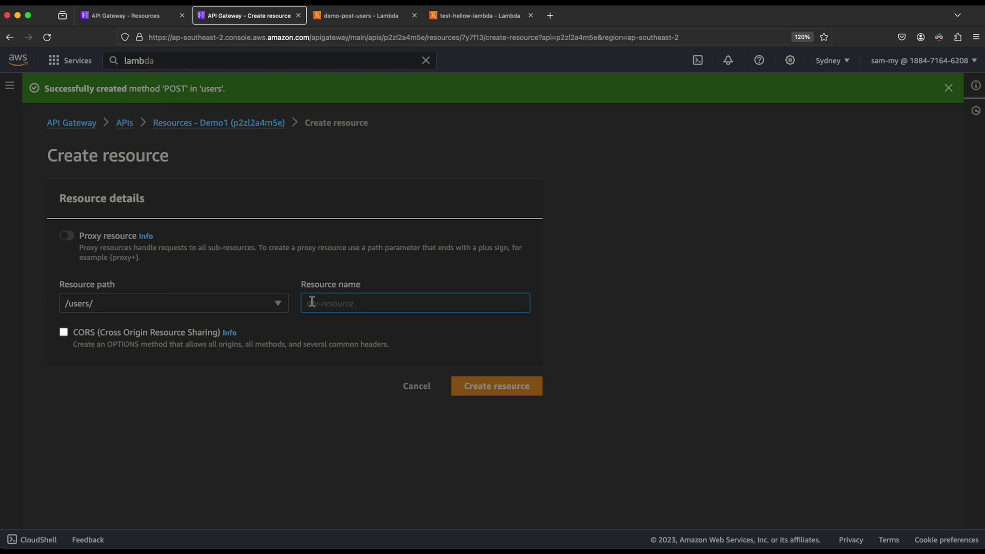
{"action": "type", "text": "por"}
{"action": "type", "text": "ducts"}
{"action": "left_click", "coordinate": [477, 389]}
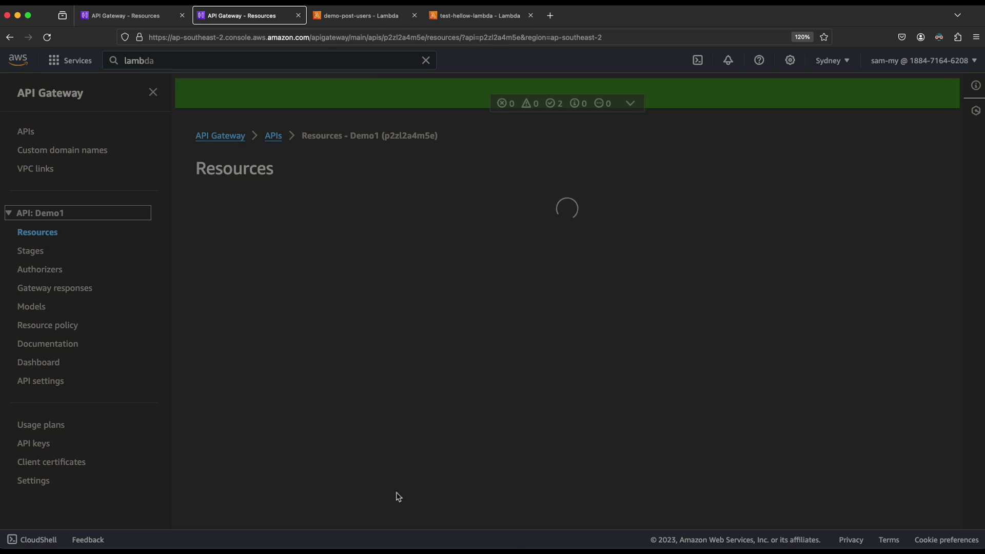
- Delete the /users/products resource and confirm the deletion
{"action": "left_click", "coordinate": [230, 282]}
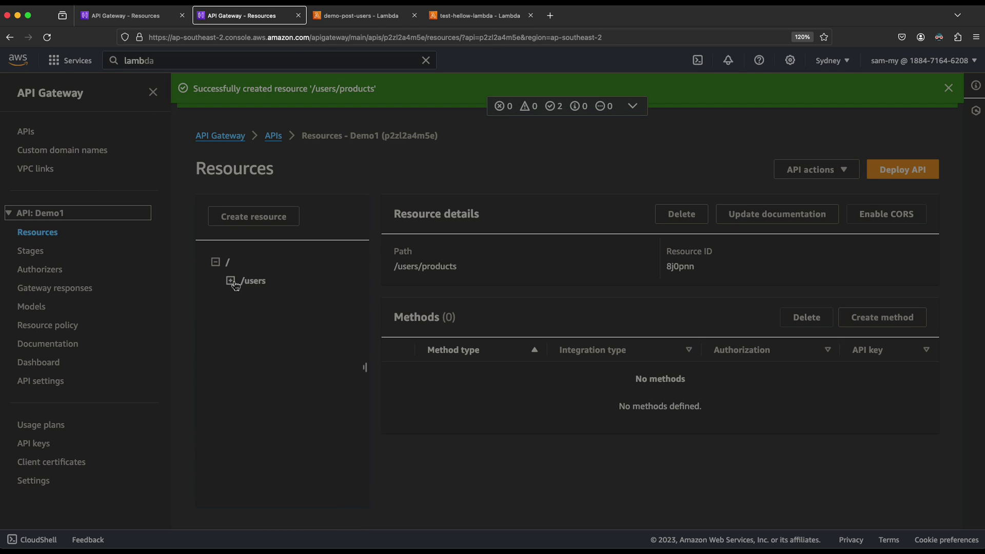
{"action": "left_click", "coordinate": [231, 281]}
{"action": "left_click_drag", "start_coordinate": [259, 341], "coordinate": [231, 273]}
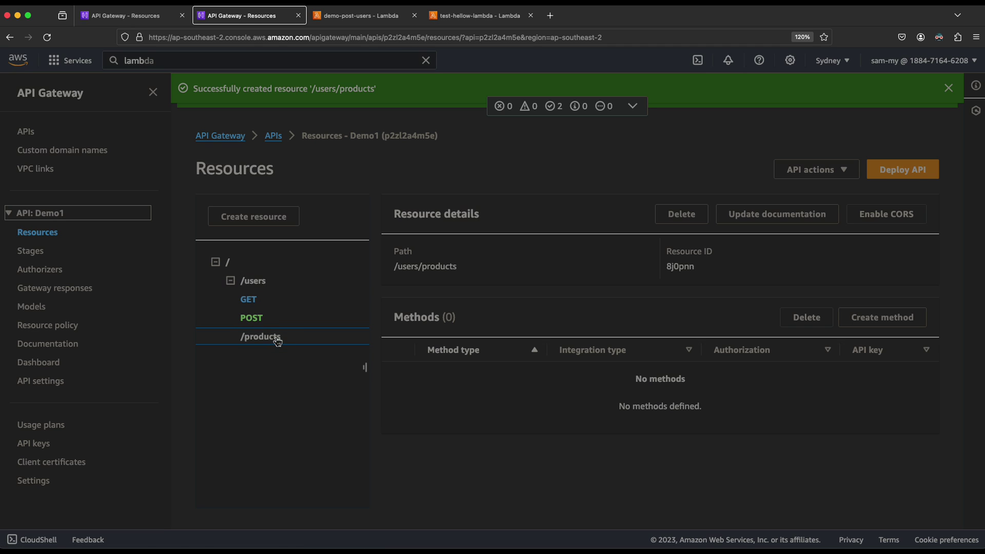
{"action": "left_click", "coordinate": [676, 216]}
{"action": "left_click", "coordinate": [647, 343]}
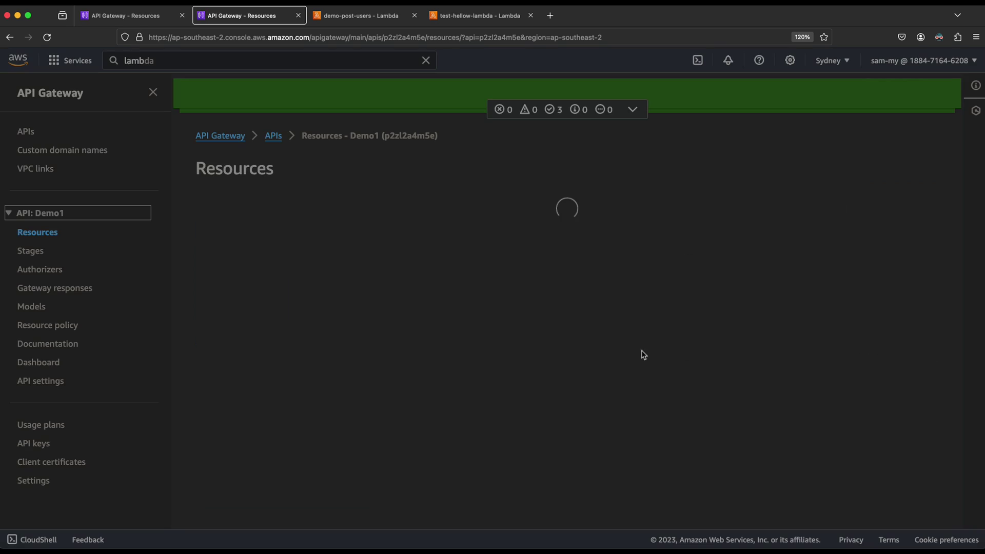
- Create a resource named products directly under the root path and collapse /users in the resource tree
{"action": "left_click", "coordinate": [230, 281]}
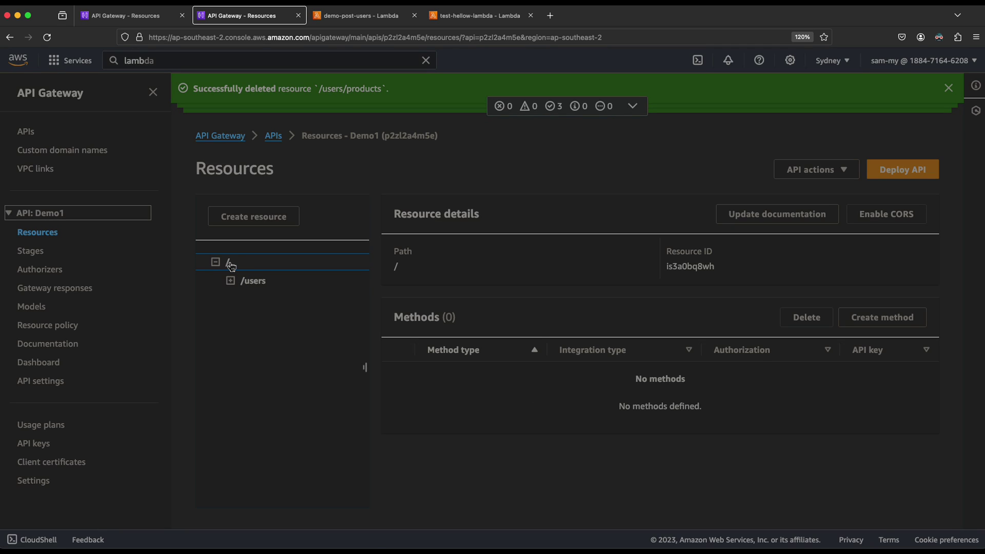
{"action": "left_click", "coordinate": [255, 217]}
{"action": "left_click", "coordinate": [385, 317]}
{"action": "type", "text": "products"}
{"action": "left_click", "coordinate": [516, 402]}
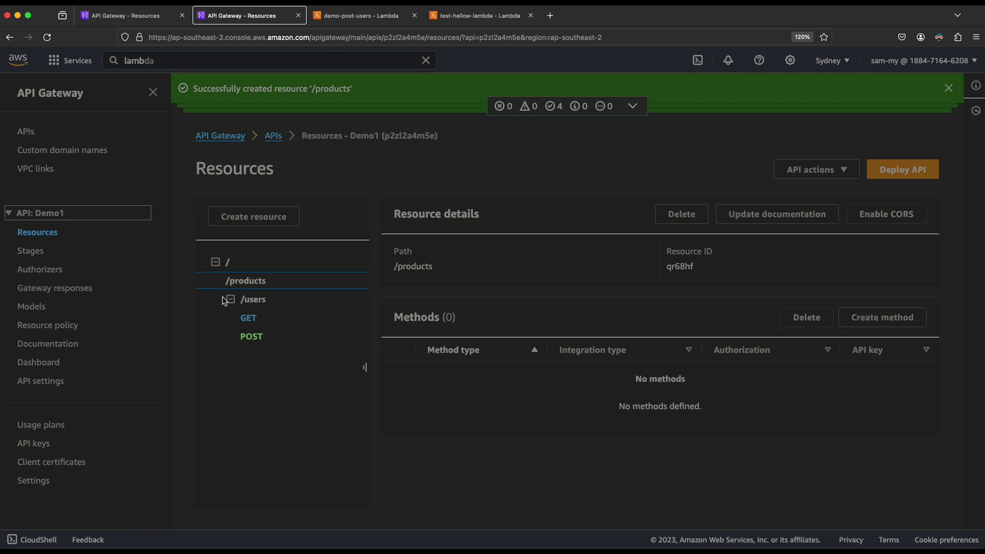
{"action": "left_click", "coordinate": [229, 299]}
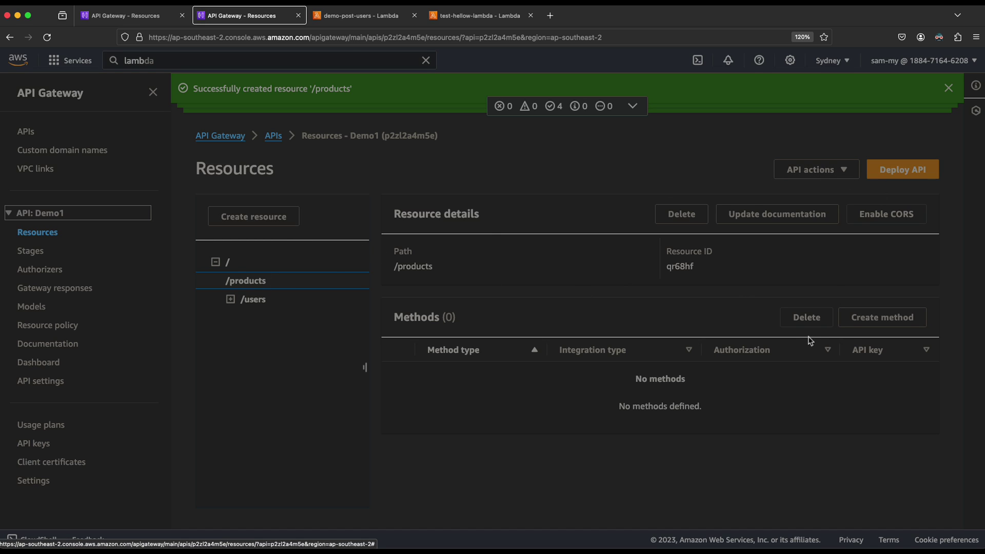
- Create a GET method on the /products resource with the Mock integration type
{"action": "left_click", "coordinate": [875, 318]}
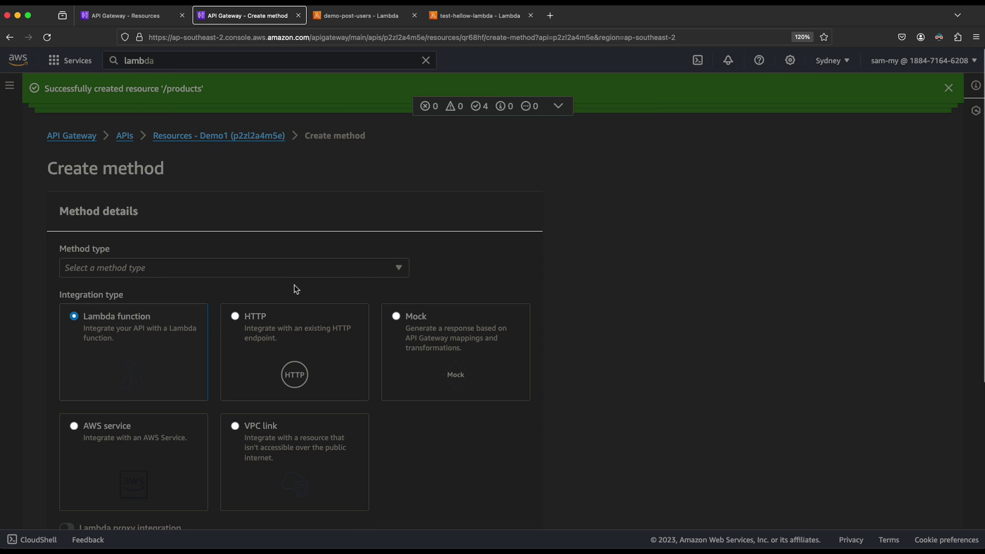
{"action": "left_click", "coordinate": [266, 275]}
{"action": "left_click", "coordinate": [105, 325]}
{"action": "left_click", "coordinate": [402, 321]}
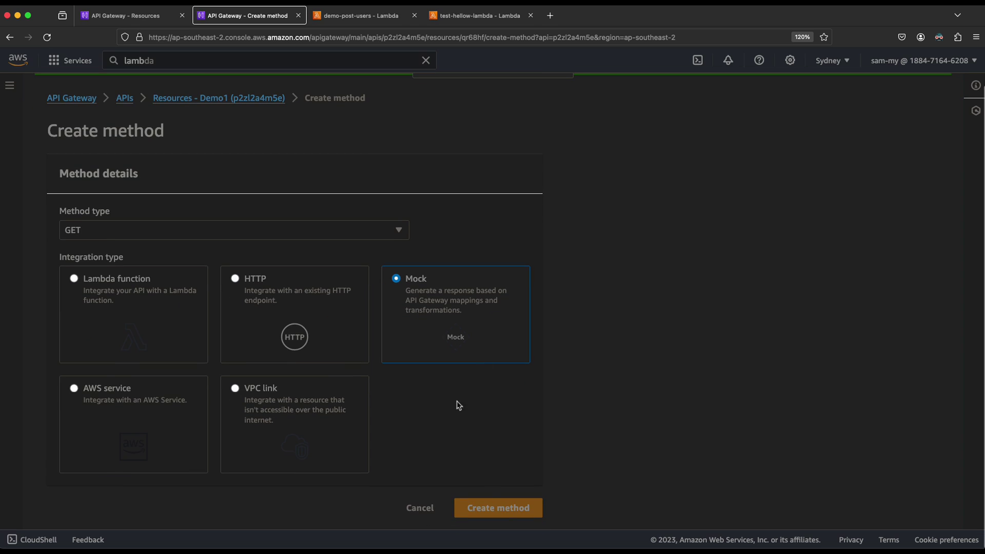
{"action": "left_click", "coordinate": [494, 507]}
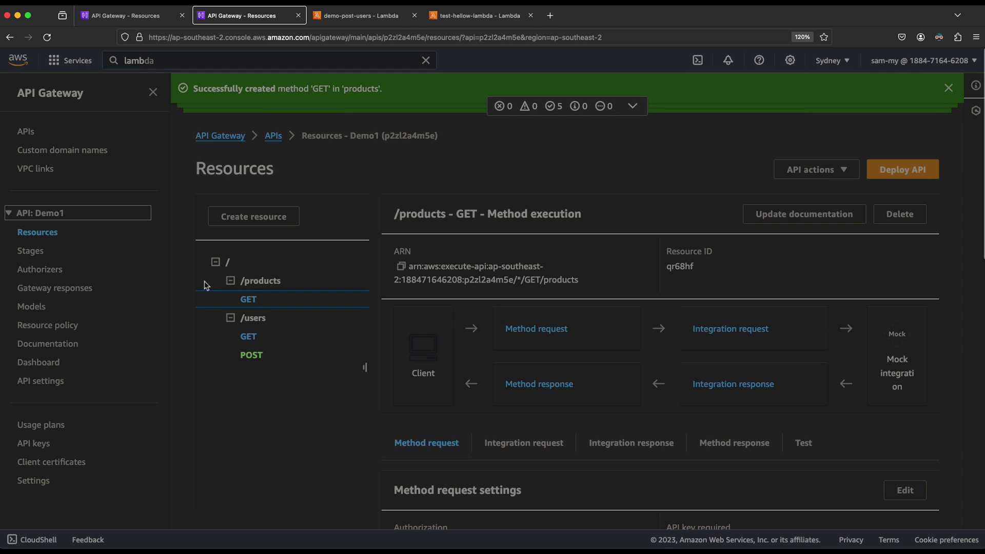
- Examine how the methods are grouped under /products and /users, and view the GET and POST method executions of /users
{"action": "left_click", "coordinate": [230, 280]}
{"action": "left_click", "coordinate": [230, 280]}
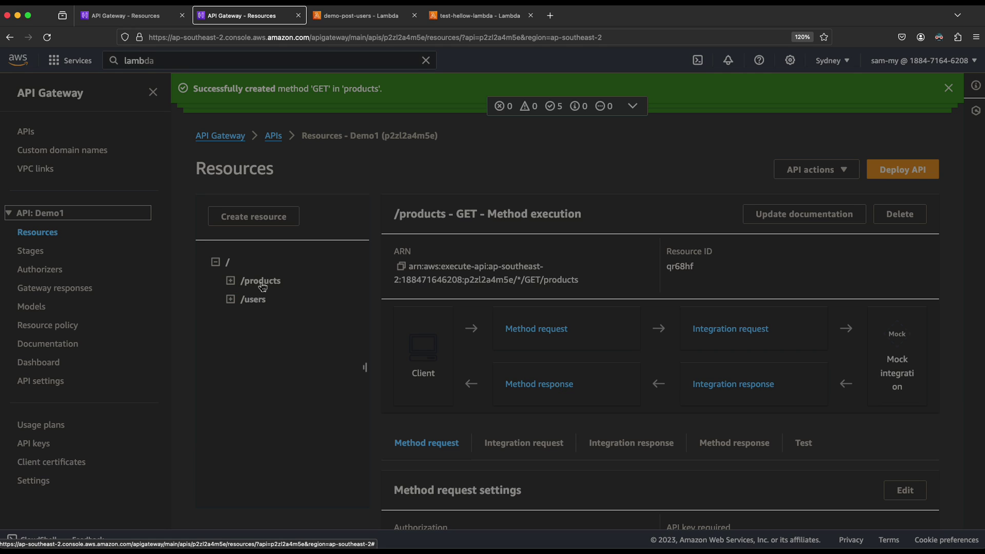
{"action": "left_click", "coordinate": [230, 299]}
{"action": "left_click", "coordinate": [230, 280]}
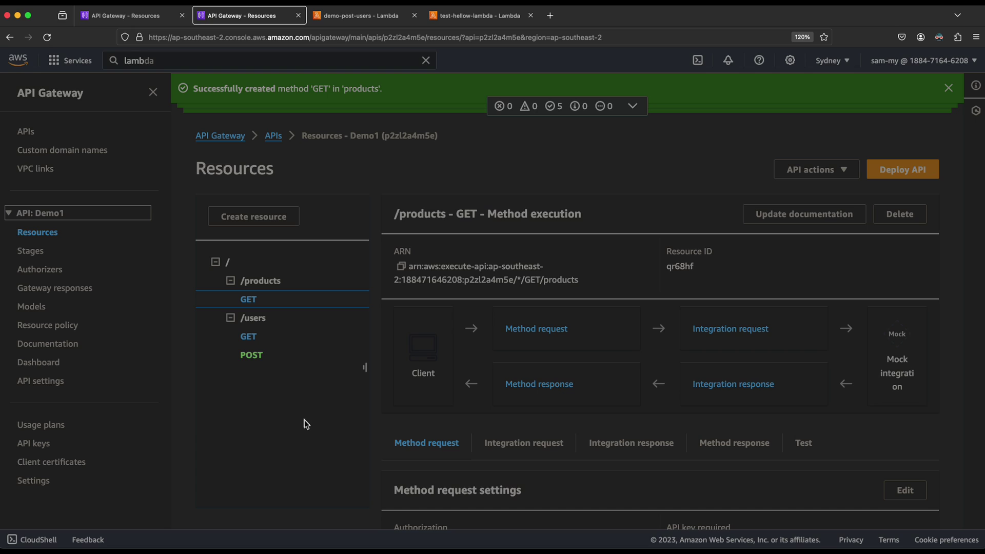
{"action": "left_click", "coordinate": [251, 338]}
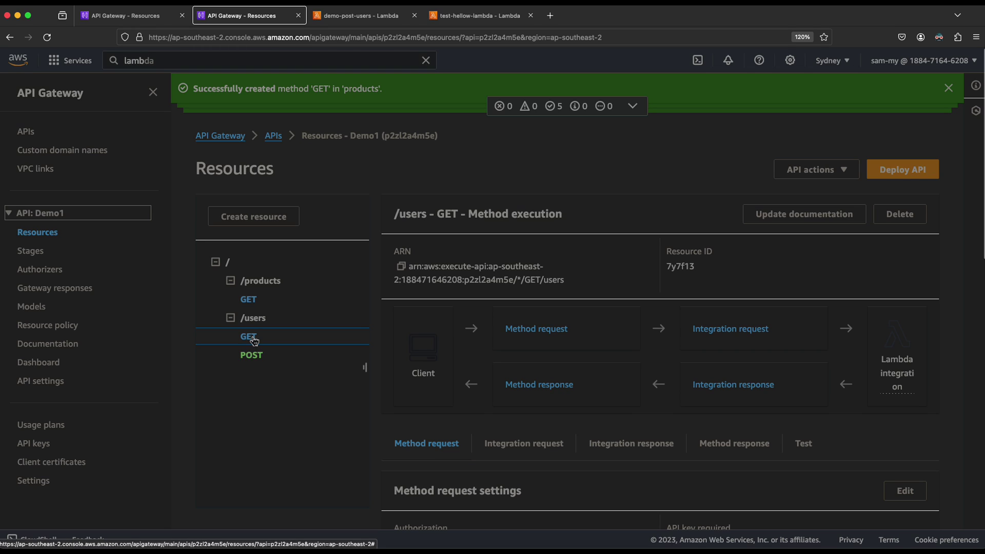
{"action": "left_click", "coordinate": [230, 281]}
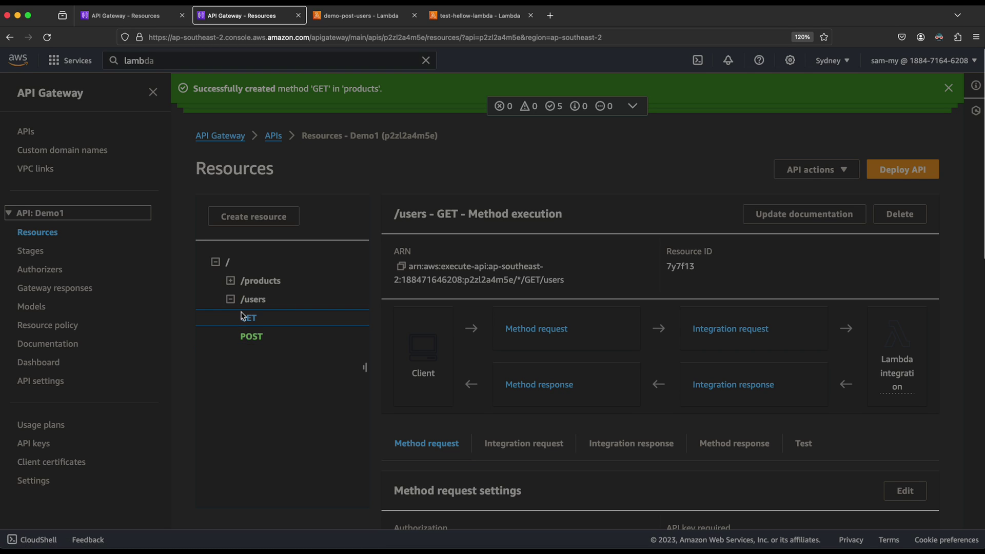
{"action": "left_click", "coordinate": [253, 338]}
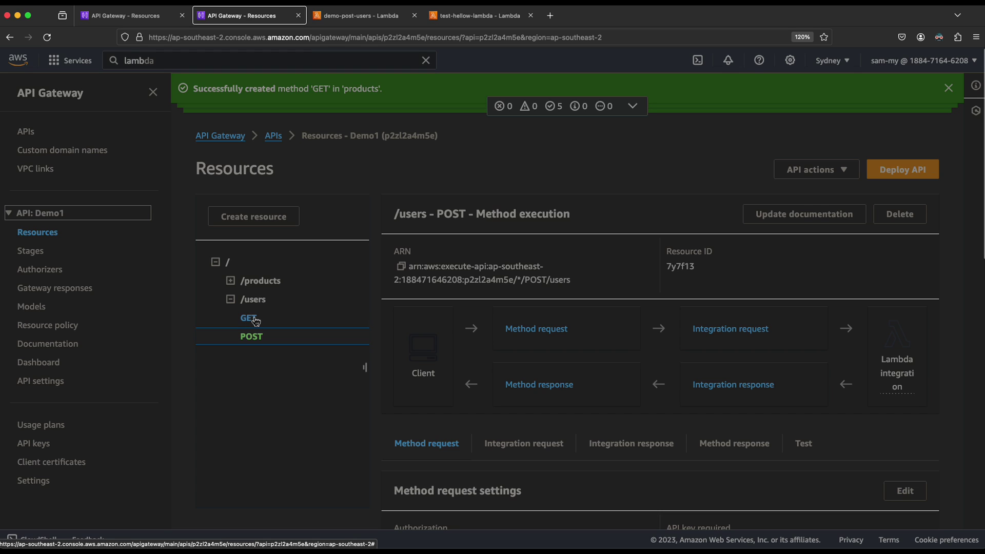
{"action": "left_click", "coordinate": [255, 319]}
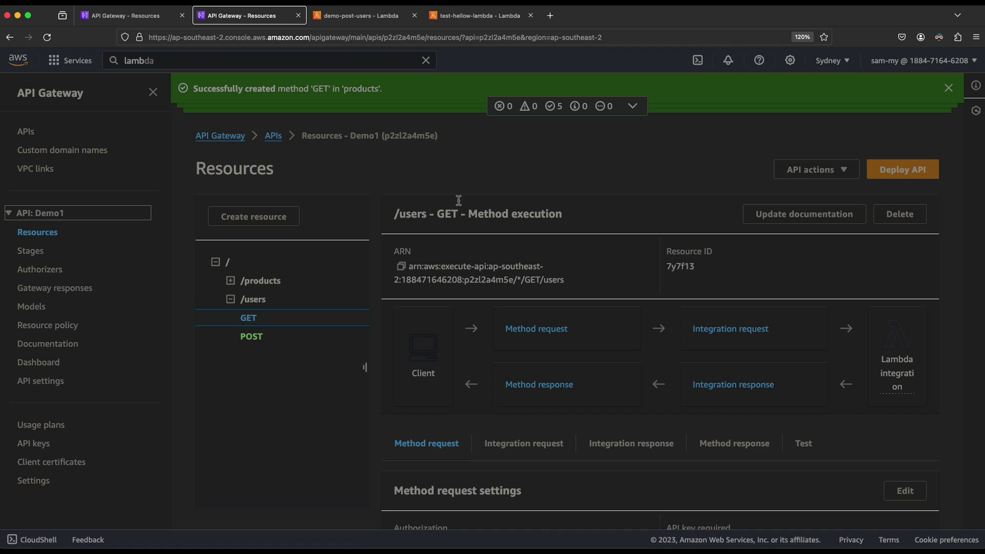
- Dismiss all notification banners and open the Stages page of the Demo1 API
{"action": "left_click", "coordinate": [948, 88]}
{"action": "left_click", "coordinate": [948, 88]}
{"action": "left_click", "coordinate": [948, 88]}
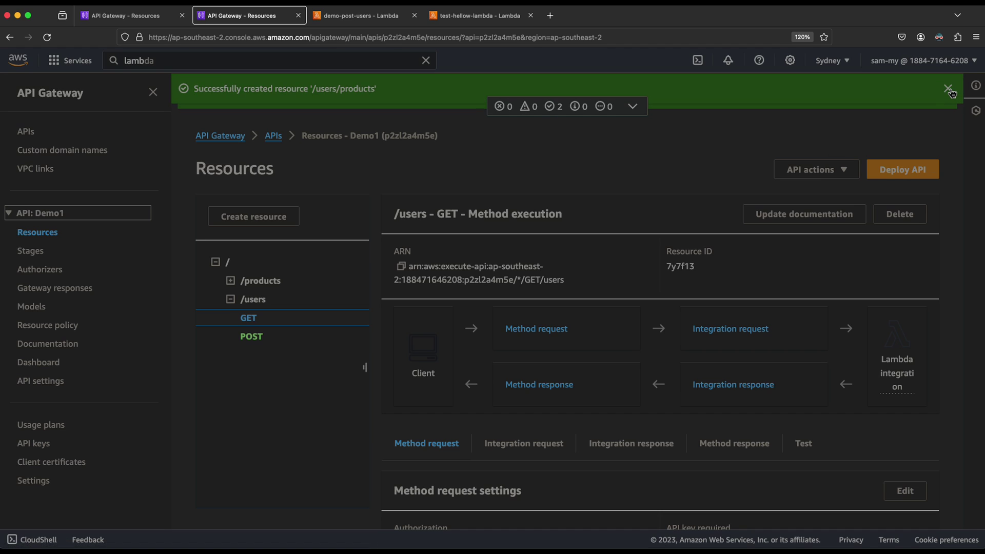
{"action": "left_click", "coordinate": [948, 88]}
{"action": "left_click", "coordinate": [949, 88]}
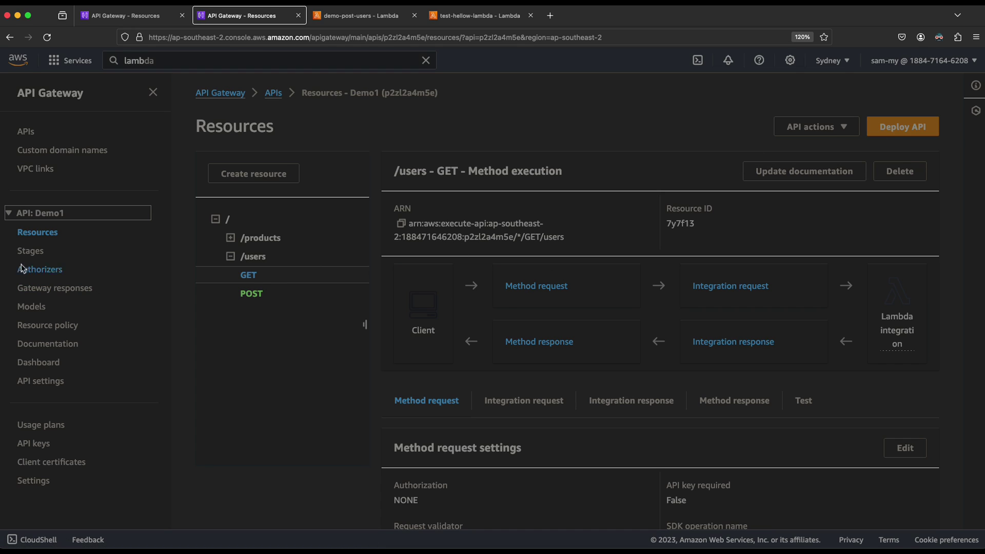
{"action": "left_click", "coordinate": [30, 251]}
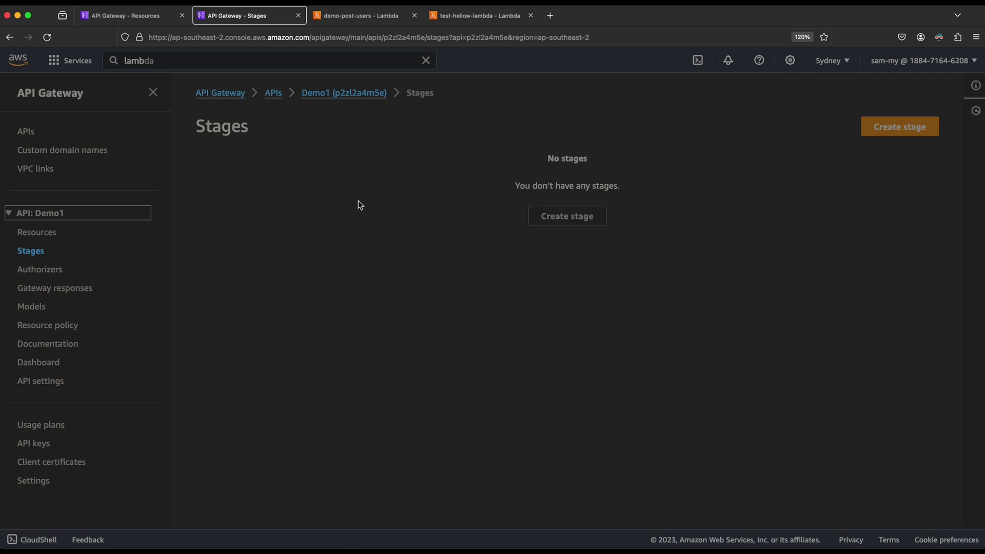
- Deploy the Demo1 API from its root path to a new stage named dev, with a description calling it the dev environment for testing
{"action": "left_click", "coordinate": [49, 234]}
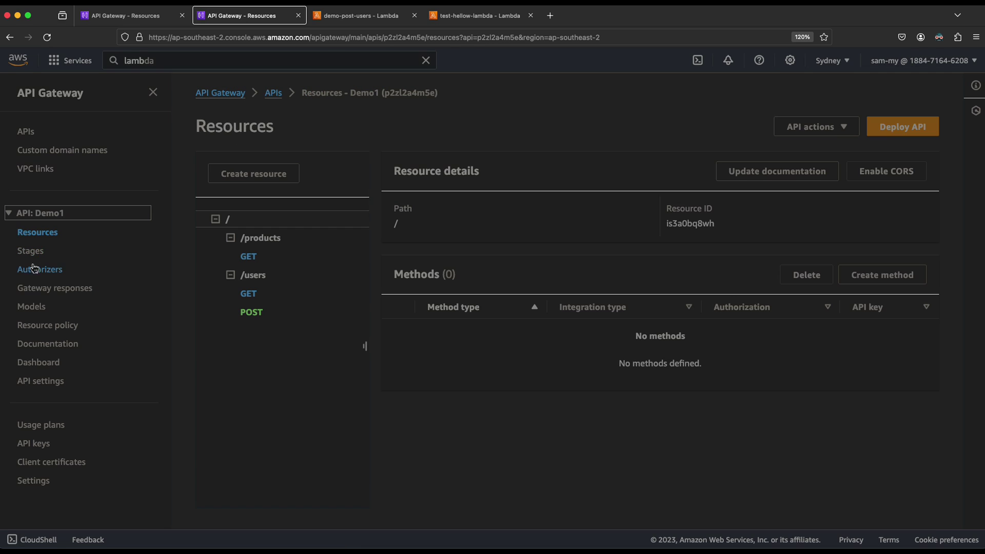
{"action": "left_click", "coordinate": [251, 296]}
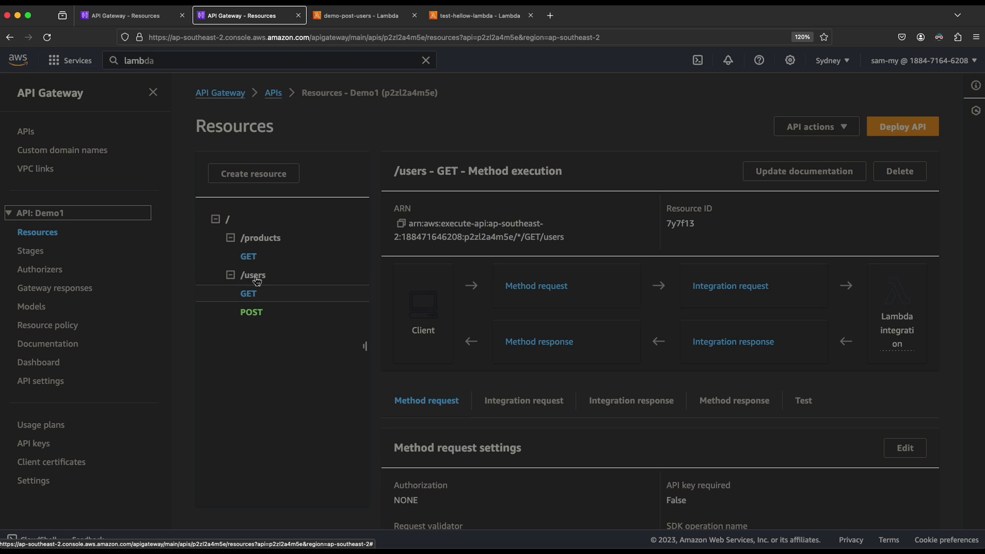
{"action": "left_click", "coordinate": [256, 278]}
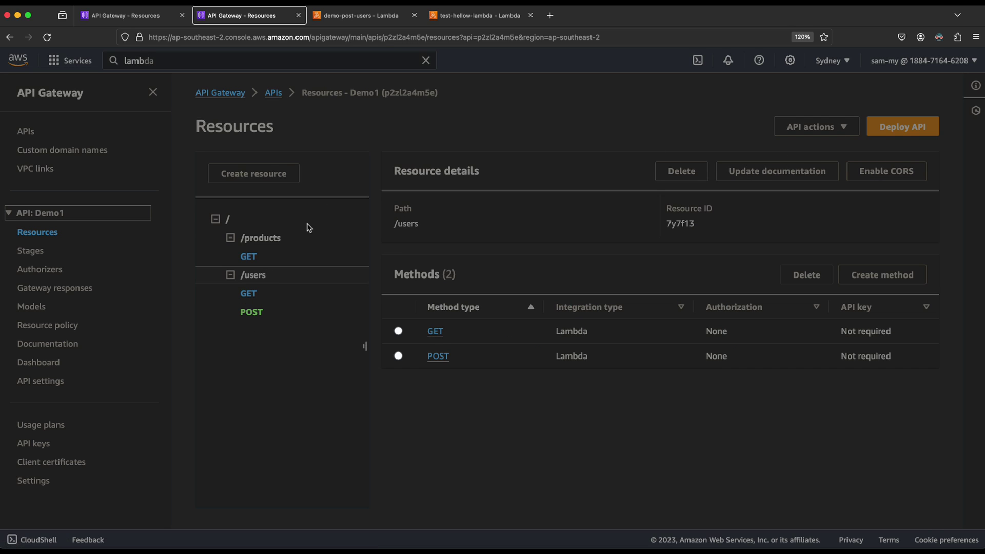
{"action": "left_click", "coordinate": [230, 222]}
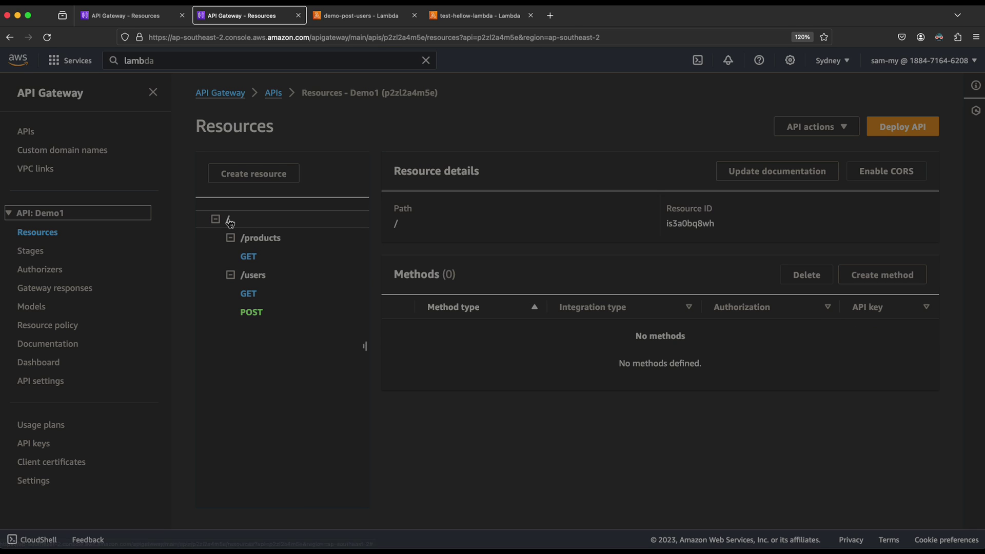
{"action": "left_click", "coordinate": [895, 133]}
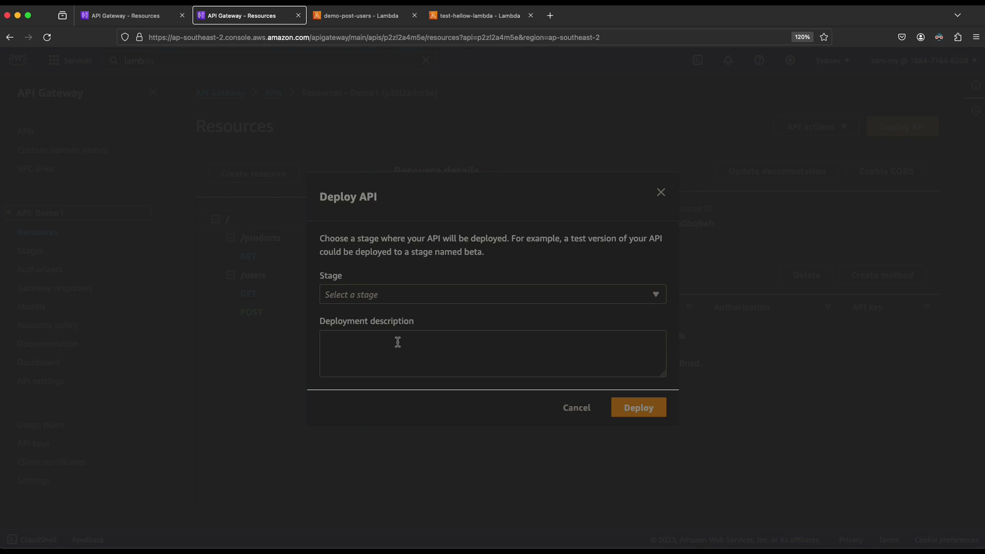
{"action": "left_click", "coordinate": [421, 299]}
{"action": "left_click", "coordinate": [422, 301]}
{"action": "left_click", "coordinate": [422, 297]}
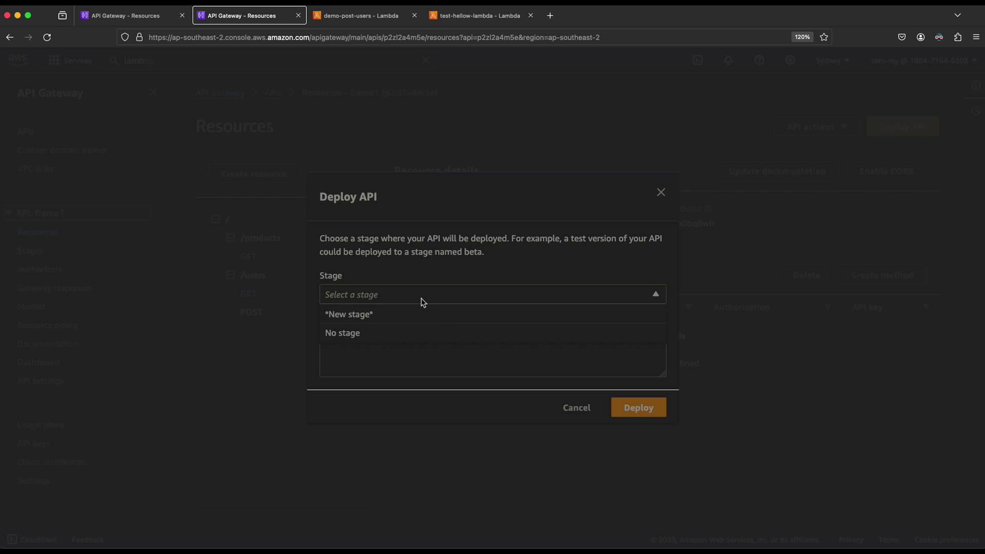
{"action": "left_click", "coordinate": [371, 315]}
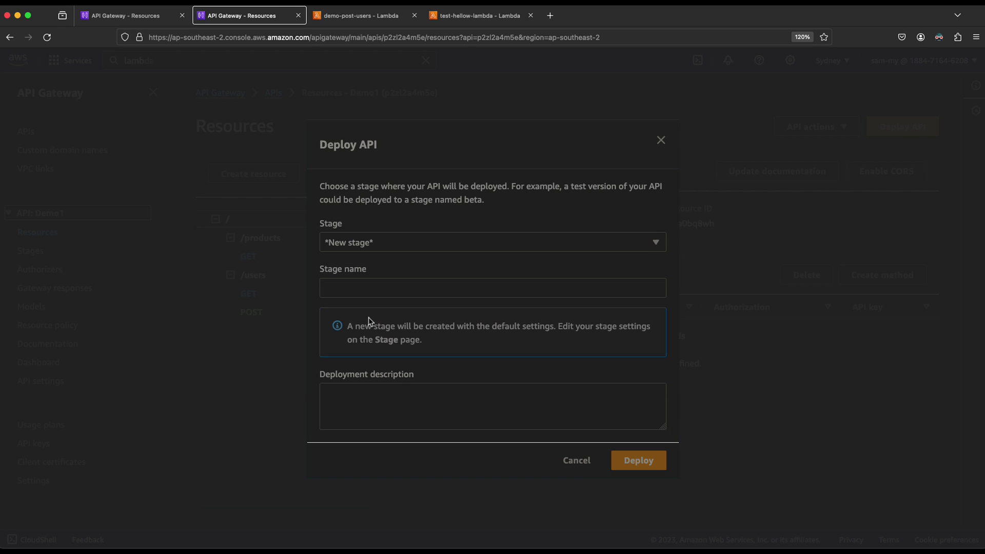
{"action": "left_click", "coordinate": [362, 289]}
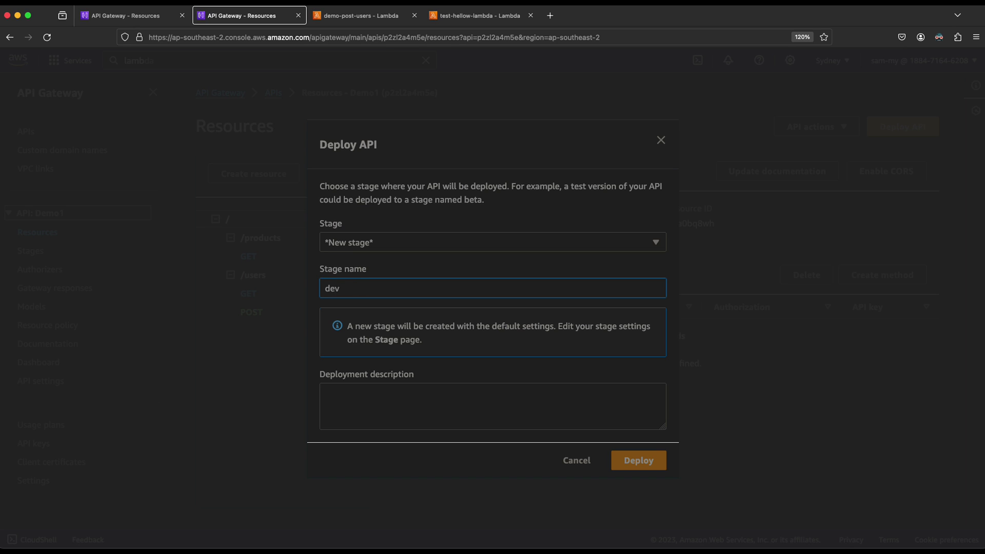
{"action": "left_click", "coordinate": [385, 409]}
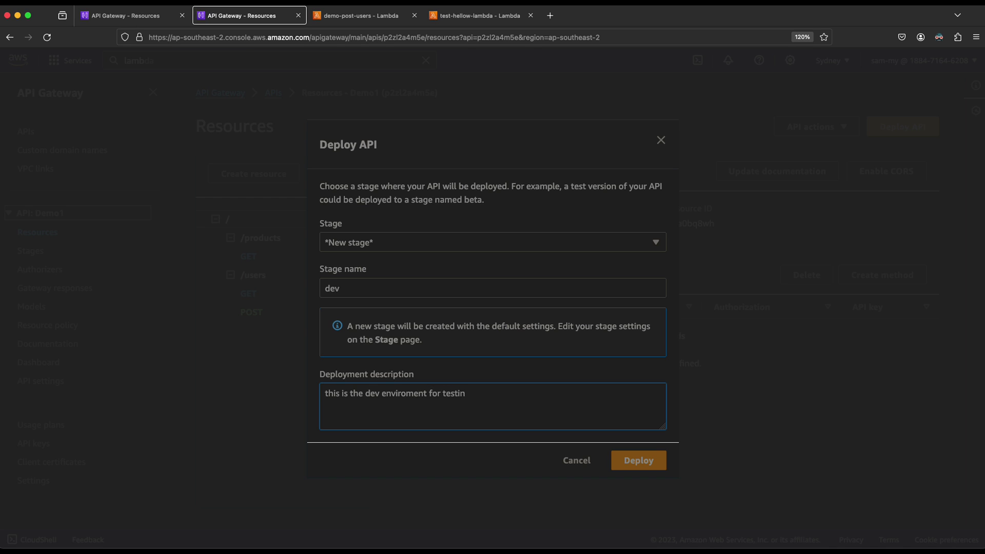
{"action": "left_click", "coordinate": [638, 463]}
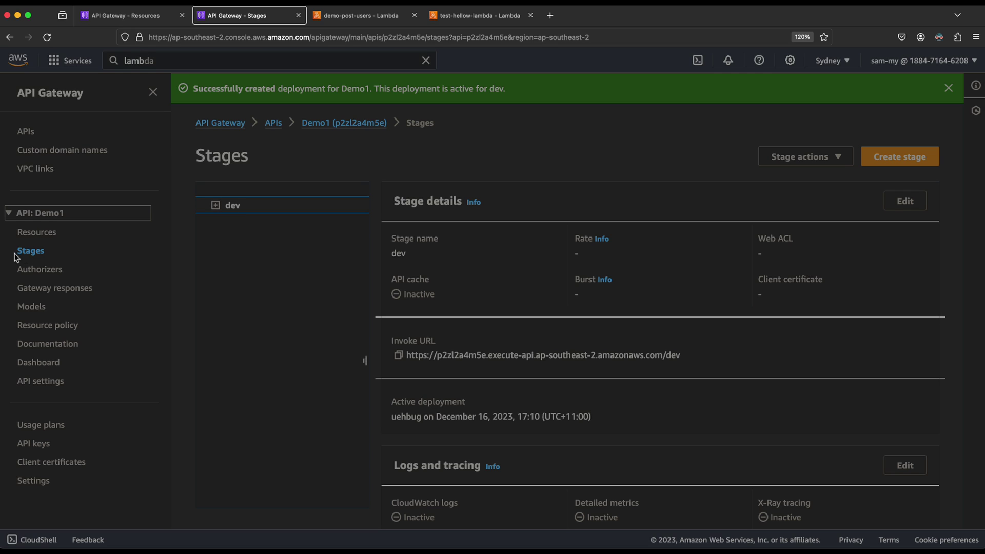
- Expand the dev stage's resource tree and examine the invoke URLs of the /users and /products methods
{"action": "left_click", "coordinate": [215, 205]}
{"action": "left_click", "coordinate": [230, 224]}
{"action": "left_click", "coordinate": [245, 242]}
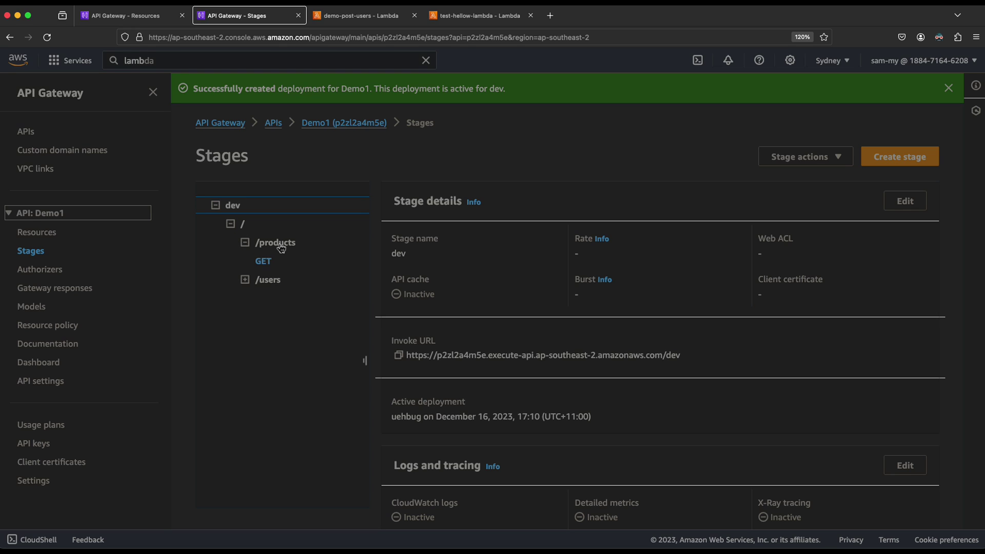
{"action": "left_click", "coordinate": [244, 279]}
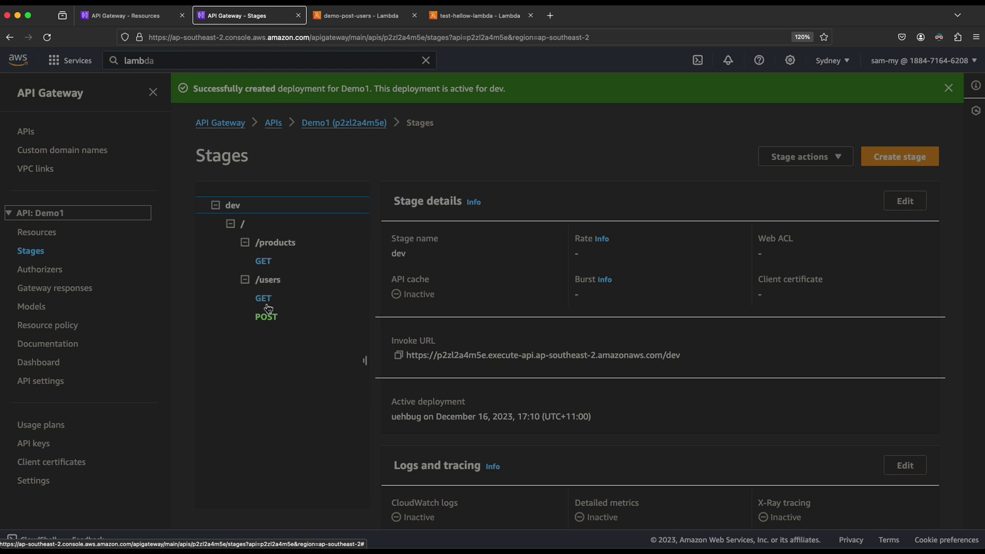
{"action": "left_click", "coordinate": [267, 303]}
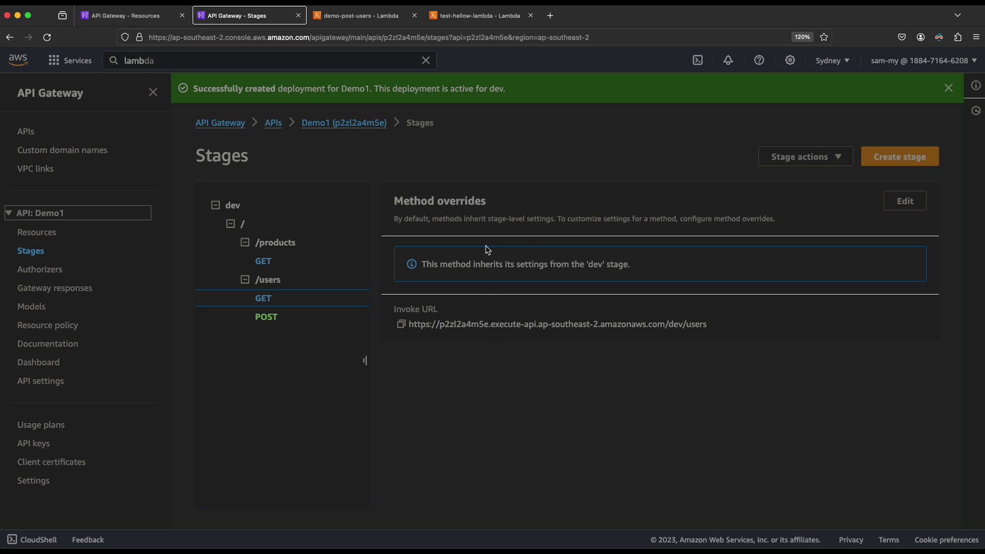
{"action": "left_click_drag", "start_coordinate": [724, 335], "coordinate": [362, 328]}
{"action": "left_click", "coordinate": [533, 384]}
{"action": "left_click", "coordinate": [266, 322]}
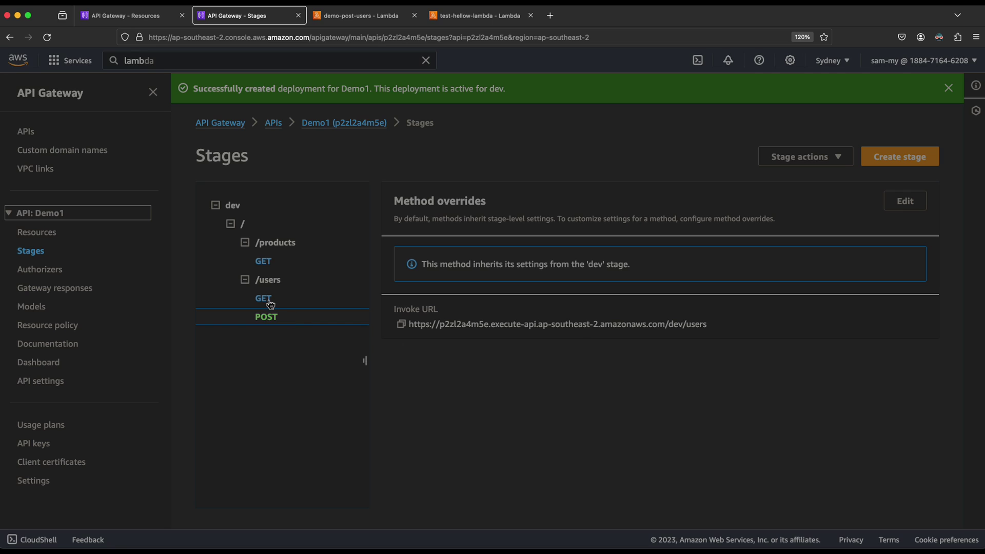
{"action": "left_click", "coordinate": [264, 263]}
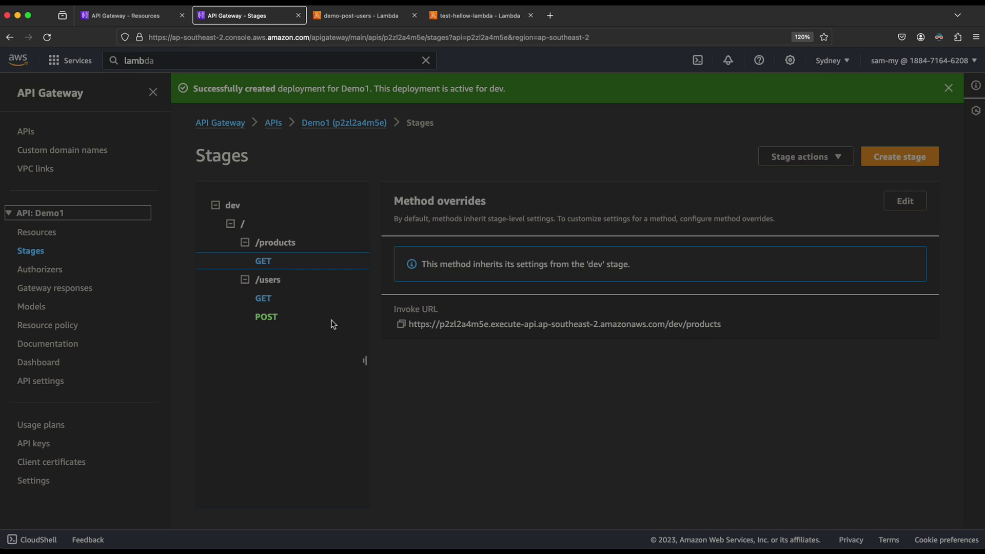
{"action": "left_click", "coordinate": [268, 302]}
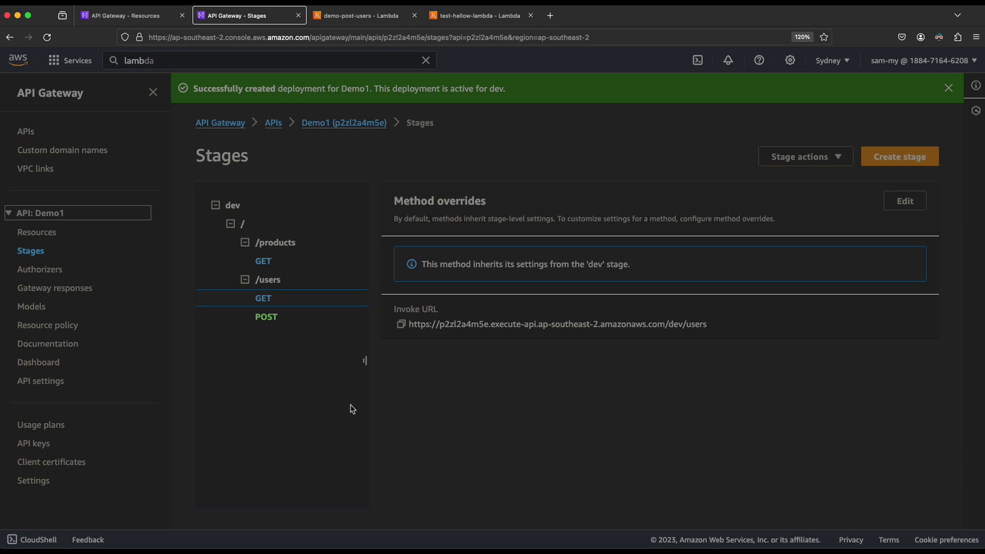
- Switch to Postman to prepare a test of the deployed API
{"action": "key", "text": "super+Tab"}
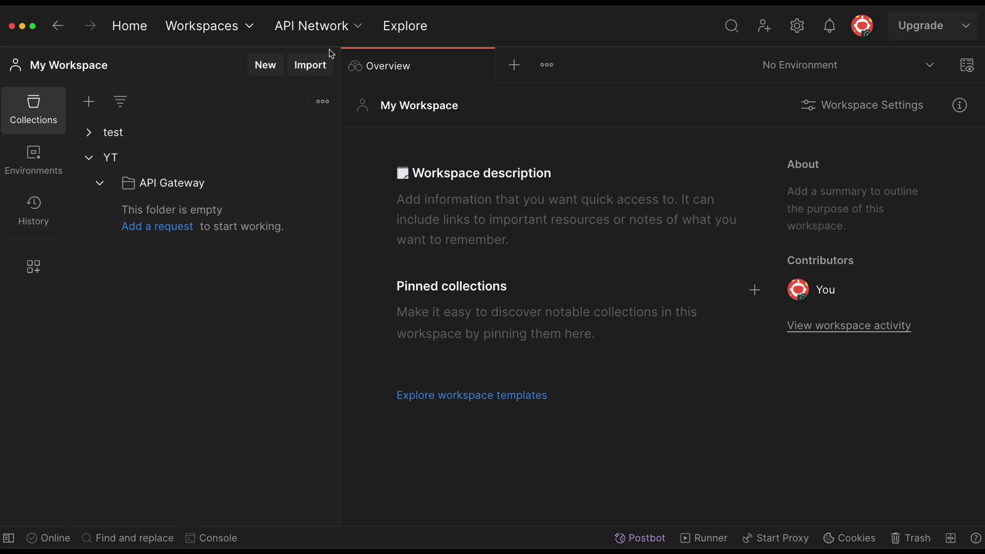
- Add a request to the API Gateway folder of the YT collection and delete it again
{"action": "left_click", "coordinate": [173, 229]}
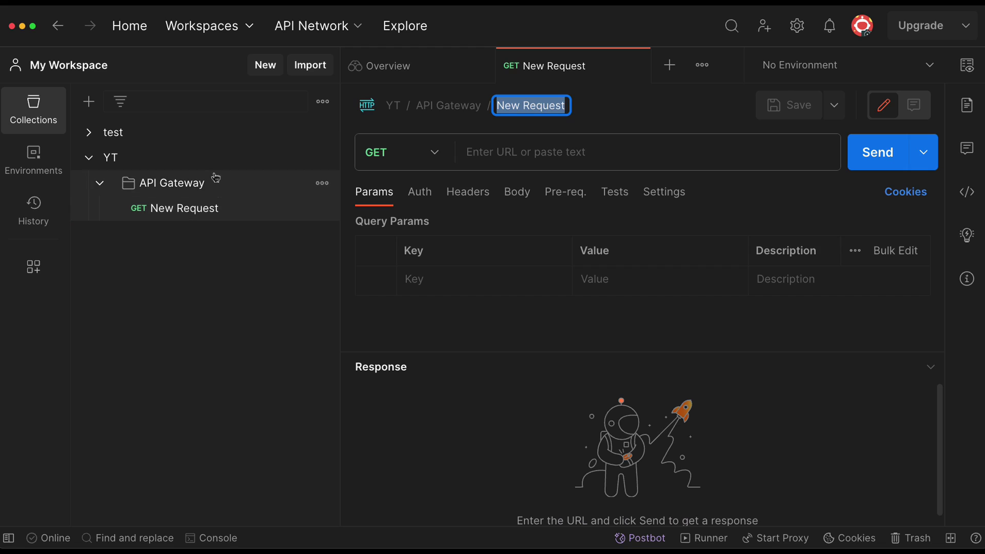
{"action": "left_click", "coordinate": [259, 69]}
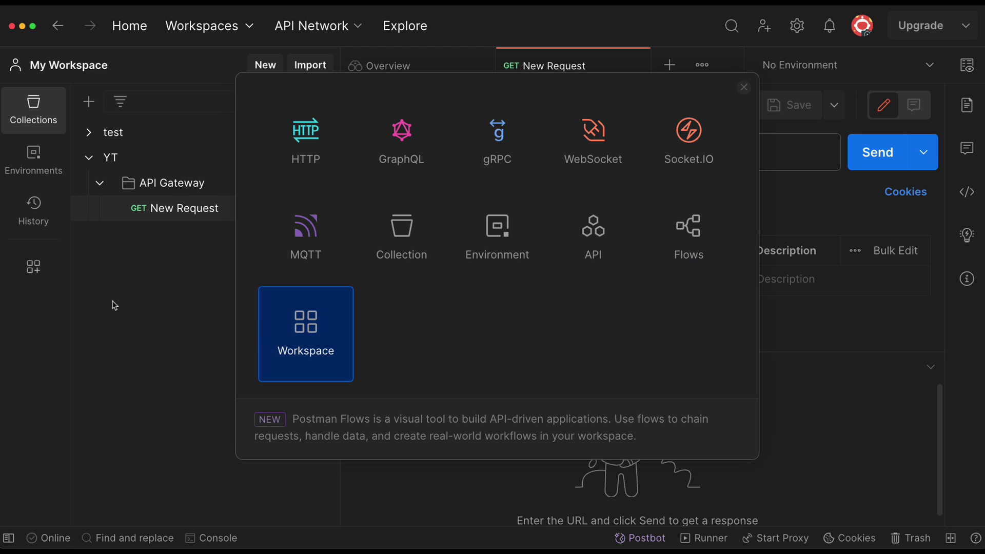
{"action": "left_click", "coordinate": [139, 312]}
{"action": "left_click", "coordinate": [99, 183]}
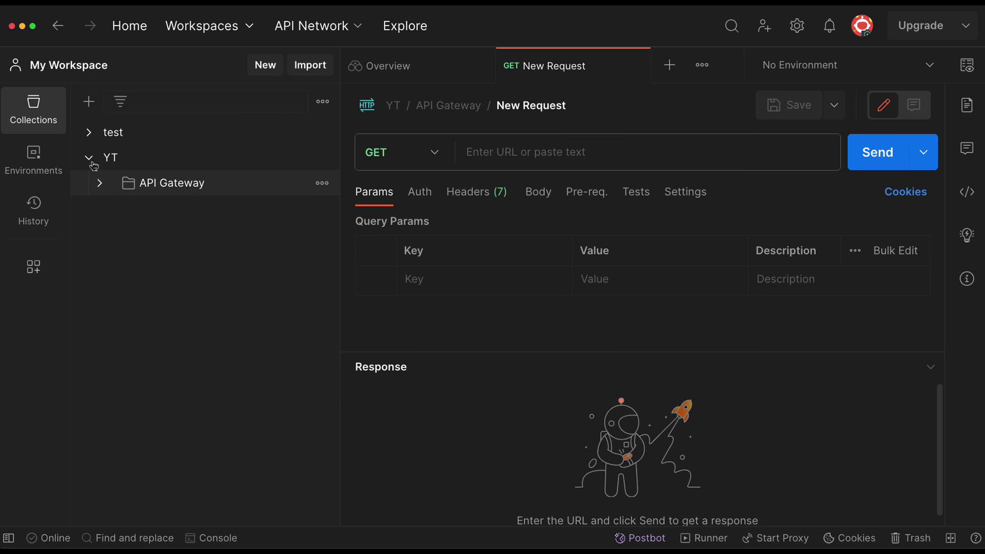
{"action": "left_click", "coordinate": [93, 162]}
{"action": "left_click", "coordinate": [105, 164]}
{"action": "left_click", "coordinate": [173, 193]}
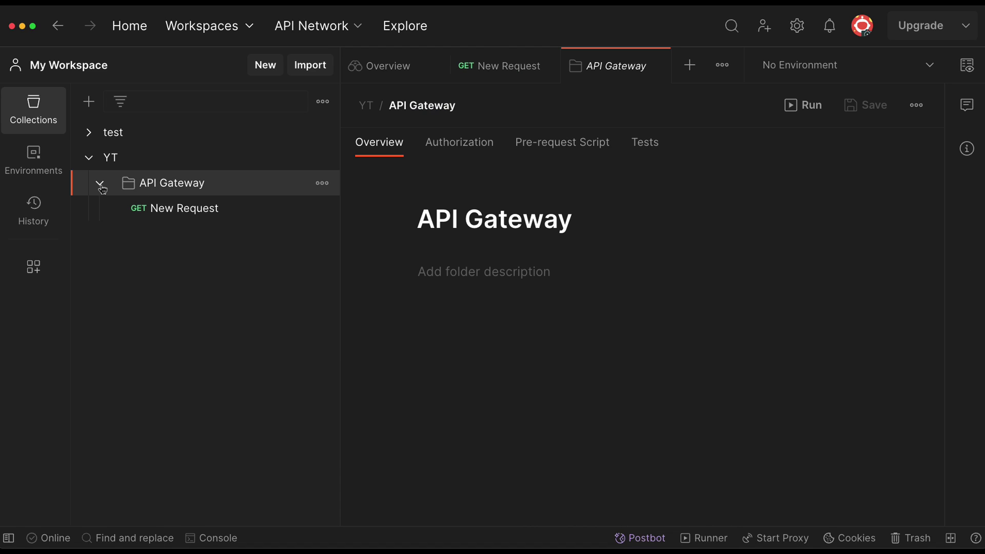
{"action": "left_click", "coordinate": [184, 210]}
{"action": "left_click", "coordinate": [322, 208]}
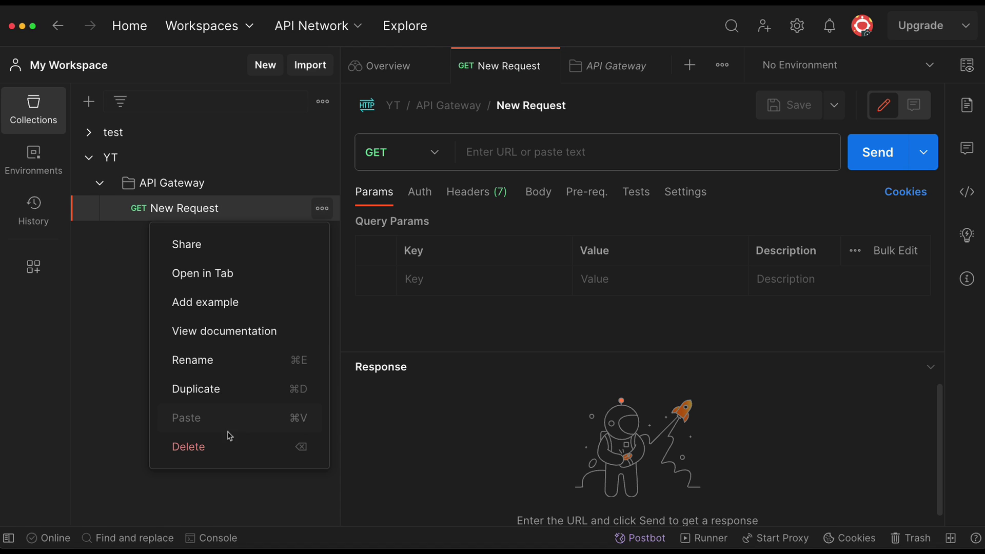
{"action": "left_click", "coordinate": [218, 445]}
{"action": "left_click", "coordinate": [642, 324]}
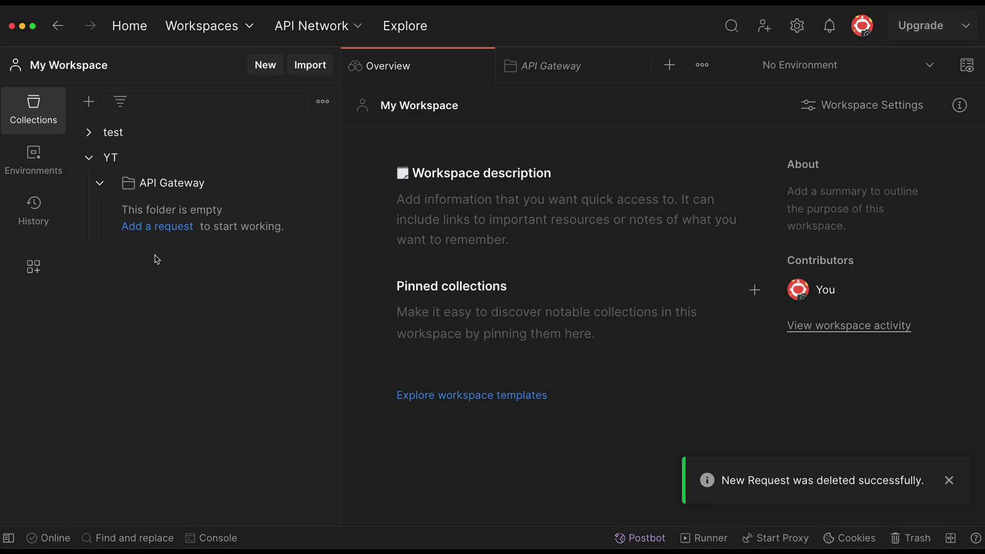
- Add a new request with the GET method to the empty API Gateway folder in the YT collection
{"action": "left_click", "coordinate": [163, 228]}
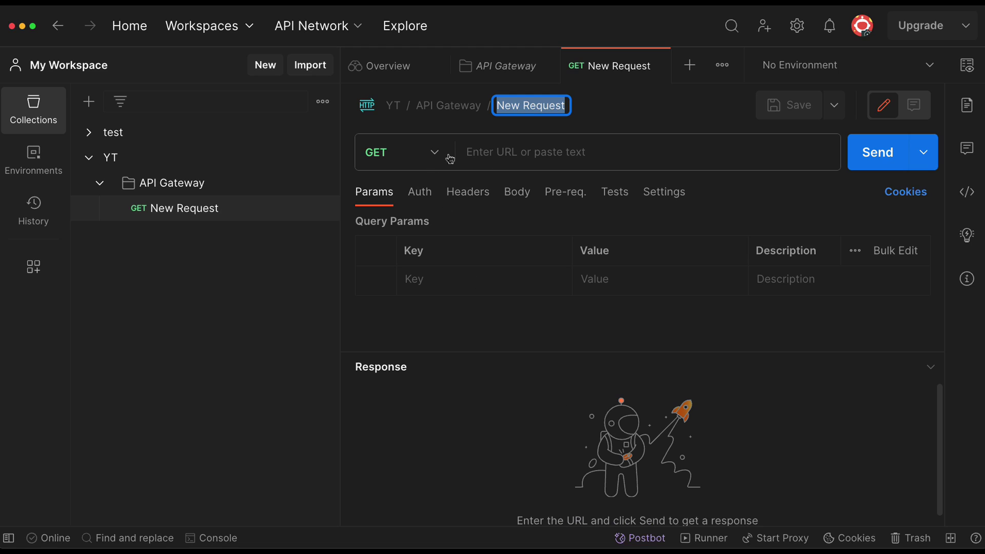
{"action": "left_click", "coordinate": [514, 153]}
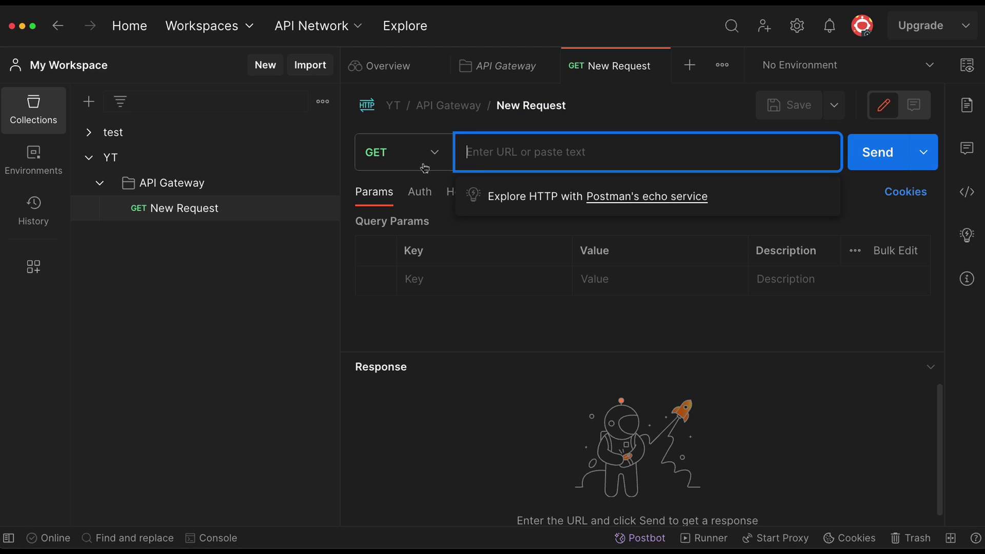
{"action": "left_click", "coordinate": [434, 154]}
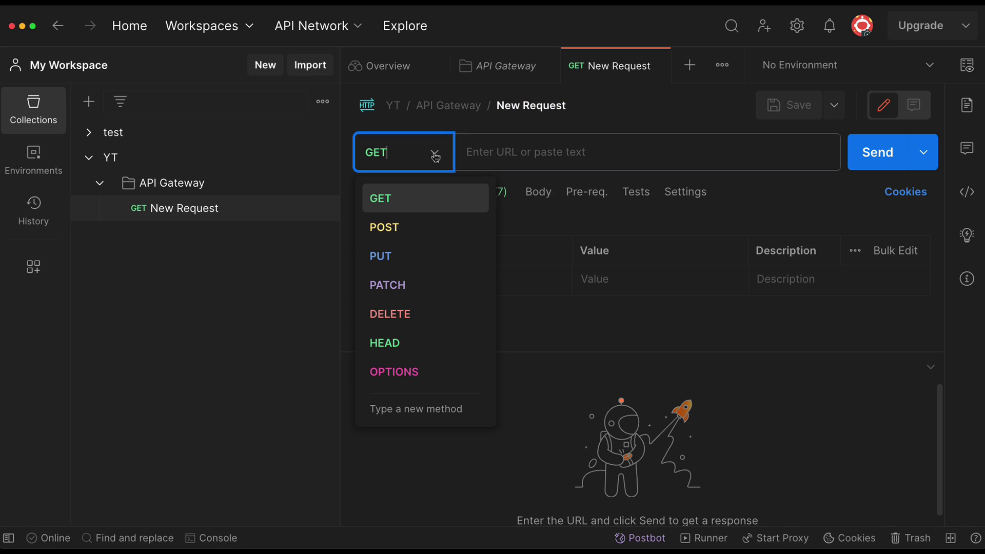
{"action": "left_click", "coordinate": [419, 200]}
- Copy the dev stage's /users GET invoke URL from API Gateway in the browser into the new Postman request's URL and save the request
{"action": "key", "text": "super+Tab"}
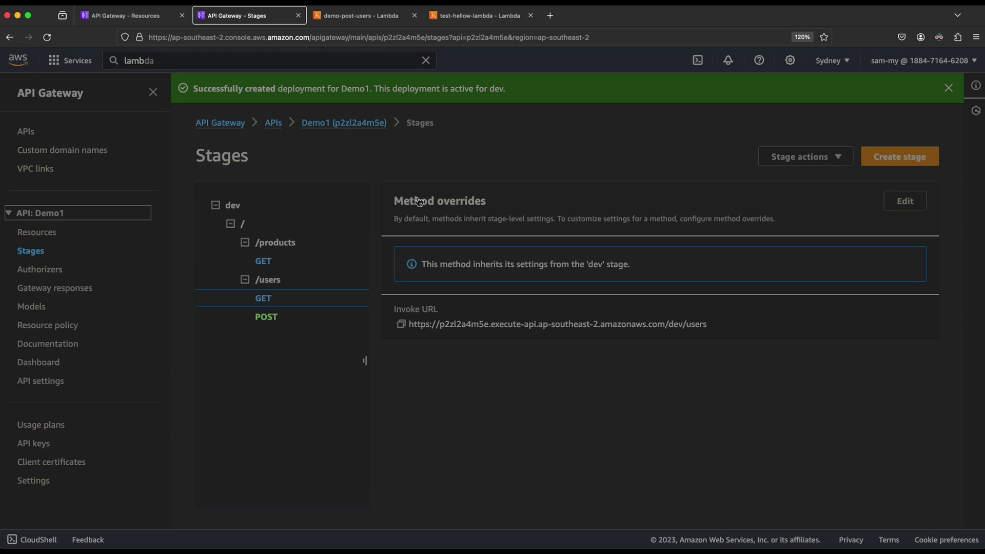
{"action": "left_click", "coordinate": [401, 324]}
{"action": "key", "text": "super+Tab"}
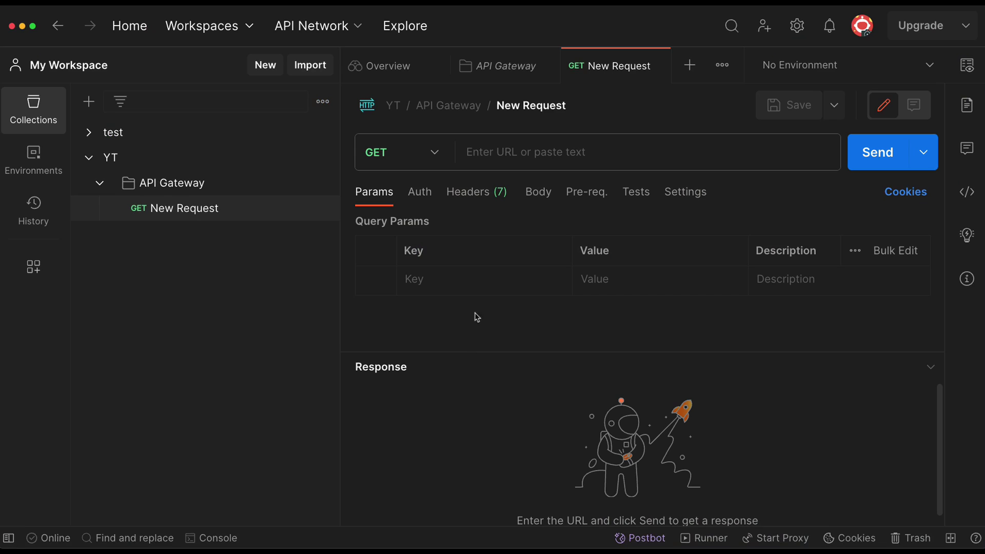
{"action": "left_click", "coordinate": [496, 153]}
{"action": "key", "text": "super+v"}
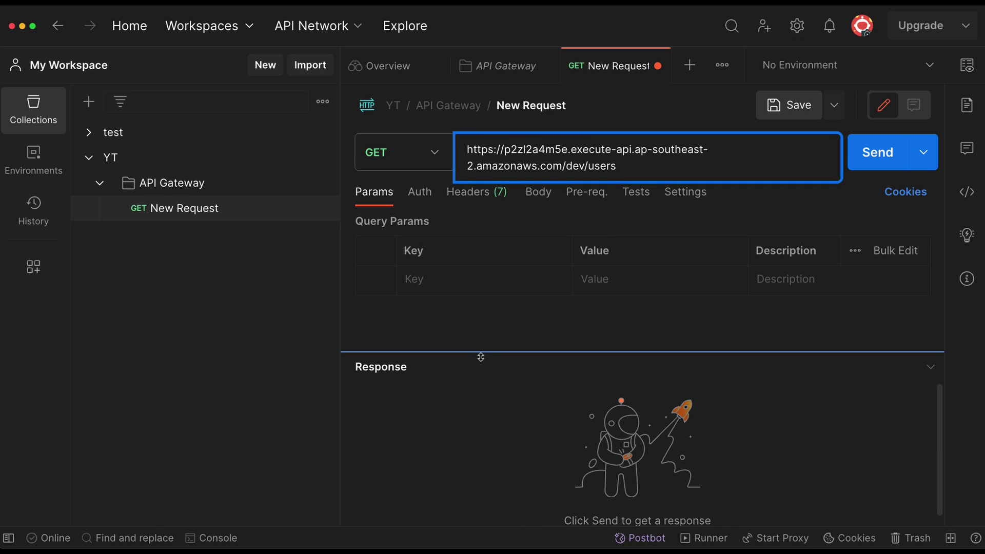
{"action": "left_click", "coordinate": [789, 106]}
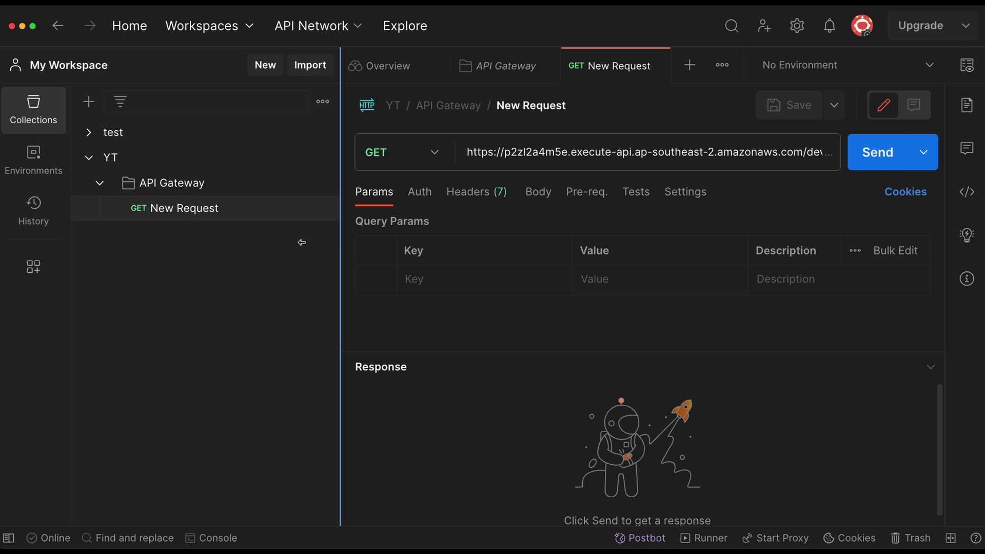
- Rename the saved GET request to Users
{"action": "left_click", "coordinate": [551, 105]}
{"action": "double_click", "coordinate": [550, 105]}
{"action": "key", "text": "super+a"}
{"action": "type", "text": "GE"}
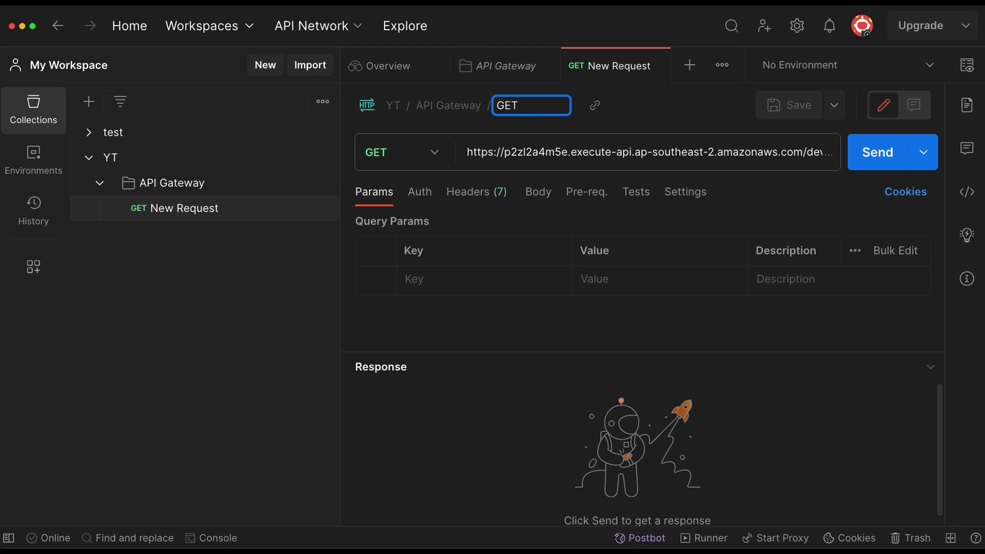
{"action": "key", "text": "BackSpace"}
{"action": "key", "text": "BackSpace"}
{"action": "type", "text": "User"}
{"action": "left_click", "coordinate": [592, 121]}
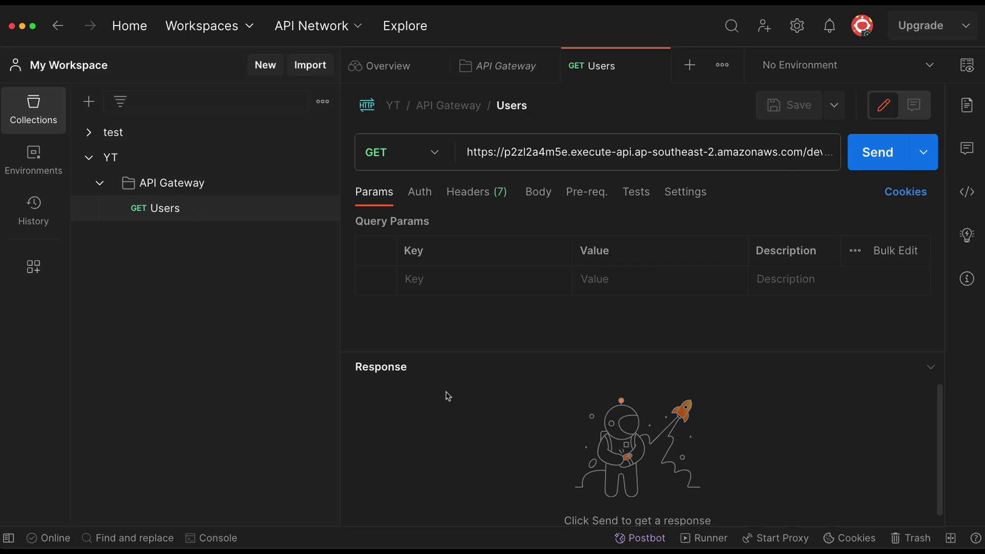
- Send the Users GET request, enlarge the response area and examine the returned JSON body
{"action": "left_click", "coordinate": [169, 212]}
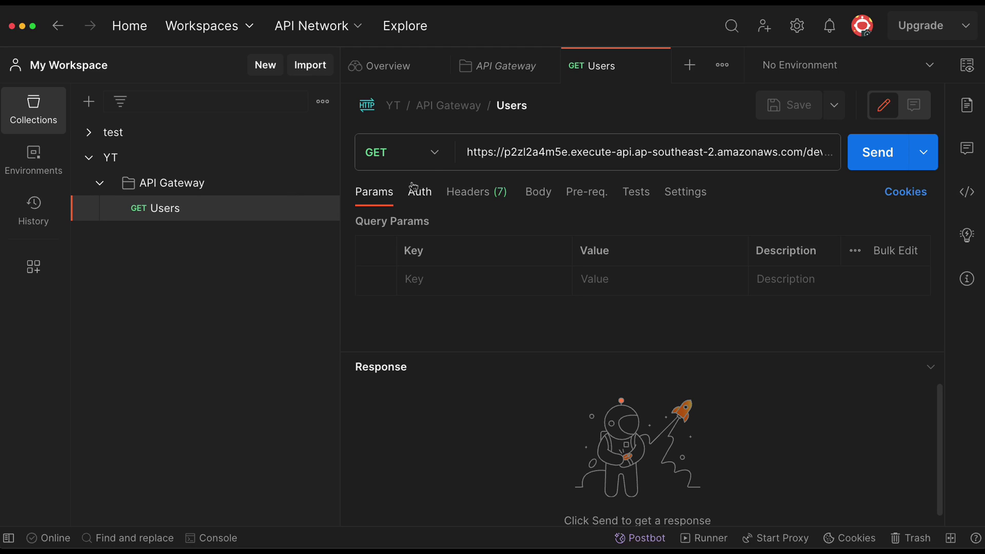
{"action": "left_click", "coordinate": [878, 159]}
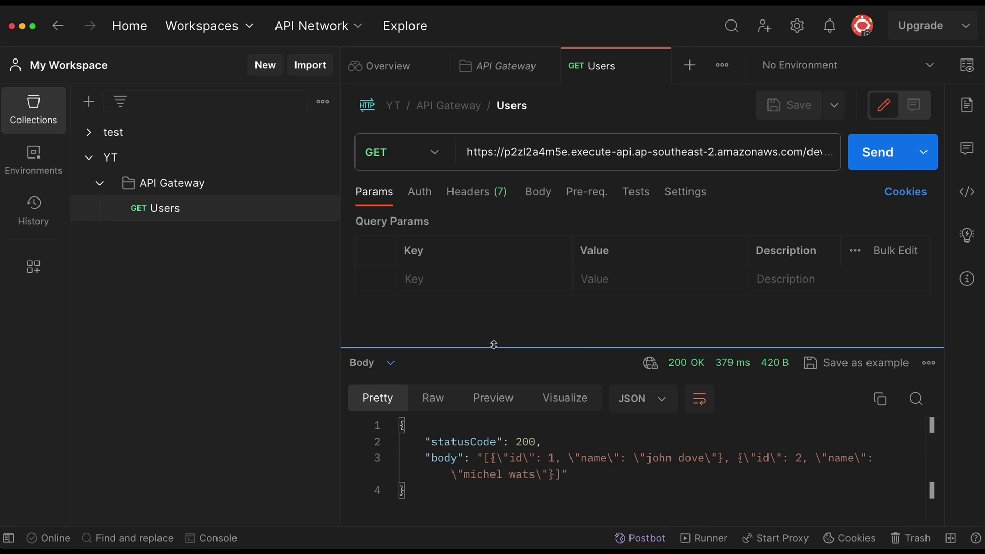
{"action": "left_click_drag", "start_coordinate": [492, 353], "coordinate": [491, 325]}
{"action": "left_click_drag", "start_coordinate": [418, 478], "coordinate": [401, 401]}
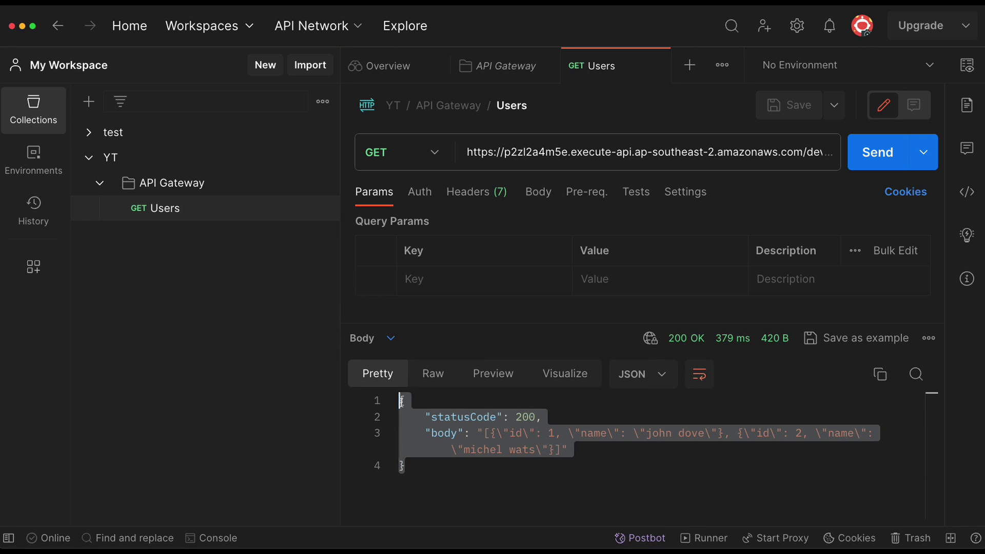
- Open the code of the test-hellow-lambda function in the browser and examine its users list against the Postman response
{"action": "left_click", "coordinate": [415, 476]}
{"action": "left_click_drag", "start_coordinate": [415, 476], "coordinate": [402, 401]}
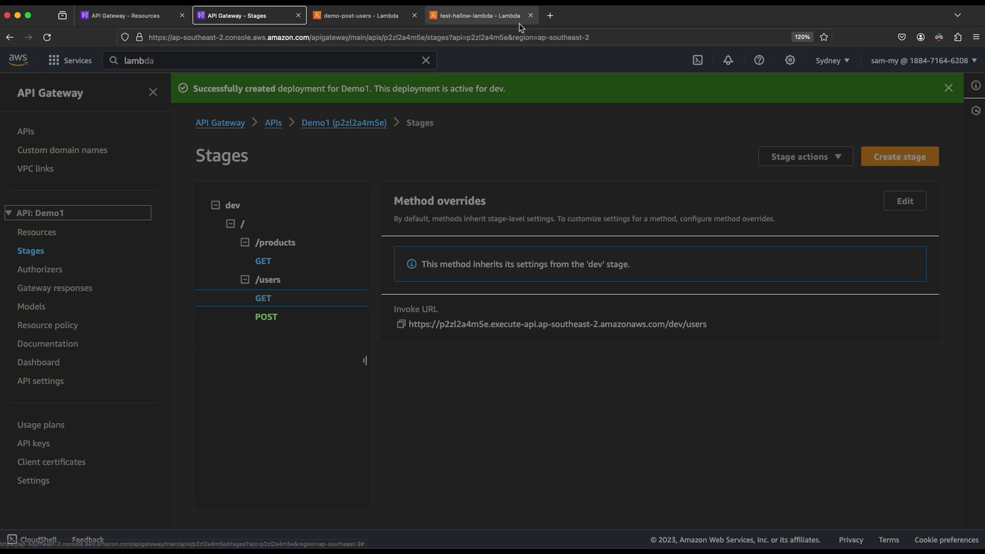
{"action": "left_click", "coordinate": [505, 16]}
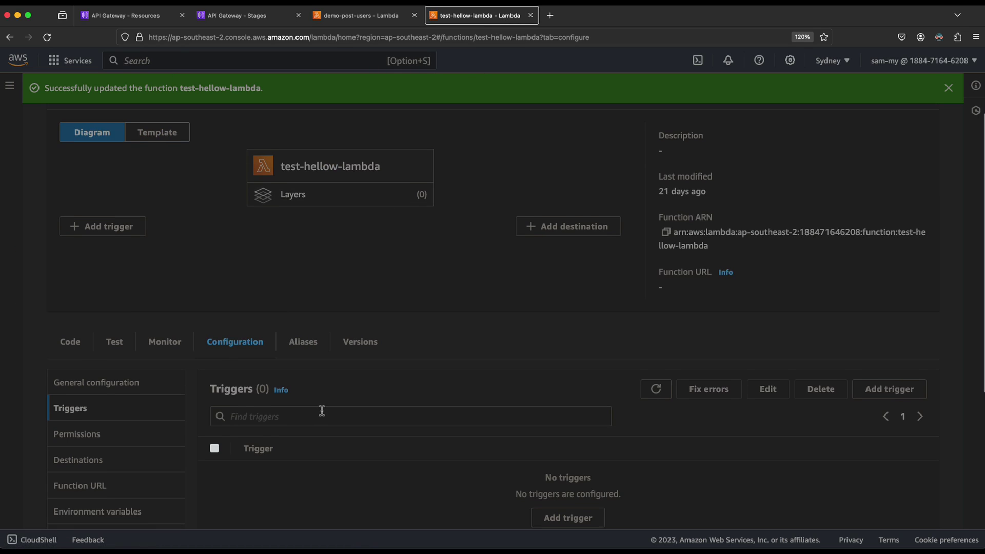
{"action": "left_click", "coordinate": [72, 339]}
{"action": "scroll", "coordinate": [241, 364], "scroll_direction": "down", "scroll_amount": 2}
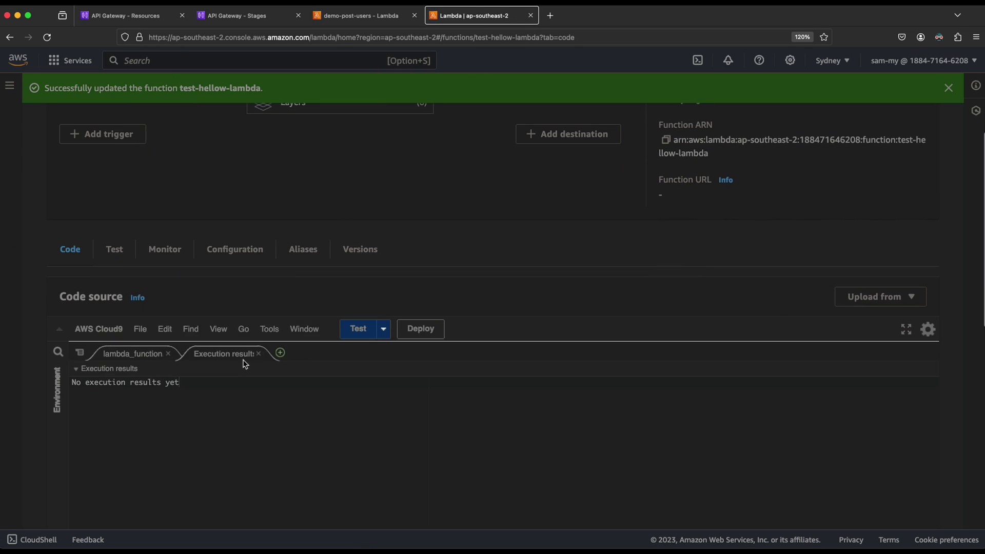
{"action": "left_click", "coordinate": [137, 333]}
{"action": "scroll", "coordinate": [200, 410], "scroll_direction": "down", "scroll_amount": 2}
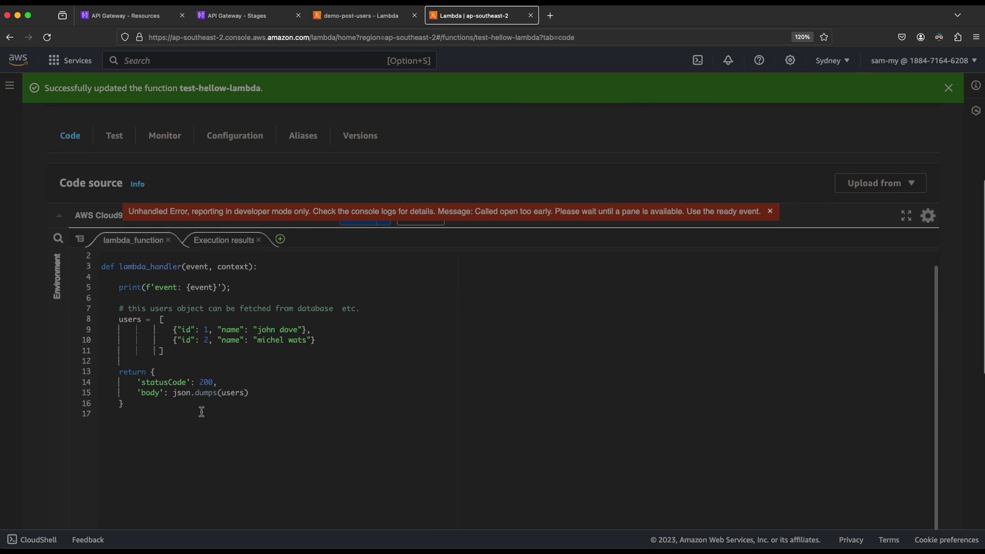
{"action": "left_click_drag", "start_coordinate": [160, 434], "coordinate": [119, 287]}
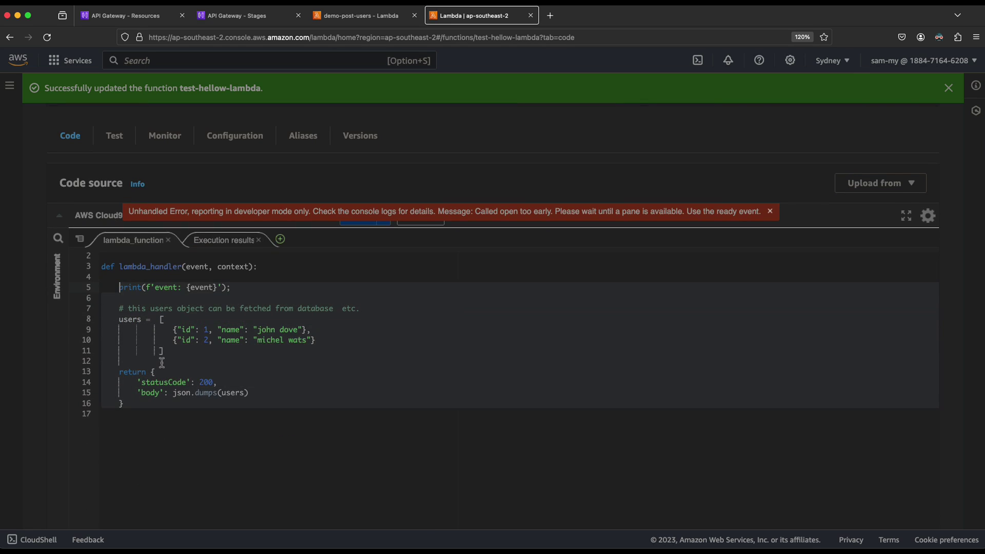
{"action": "left_click", "coordinate": [137, 326]}
{"action": "double_click", "coordinate": [132, 319]}
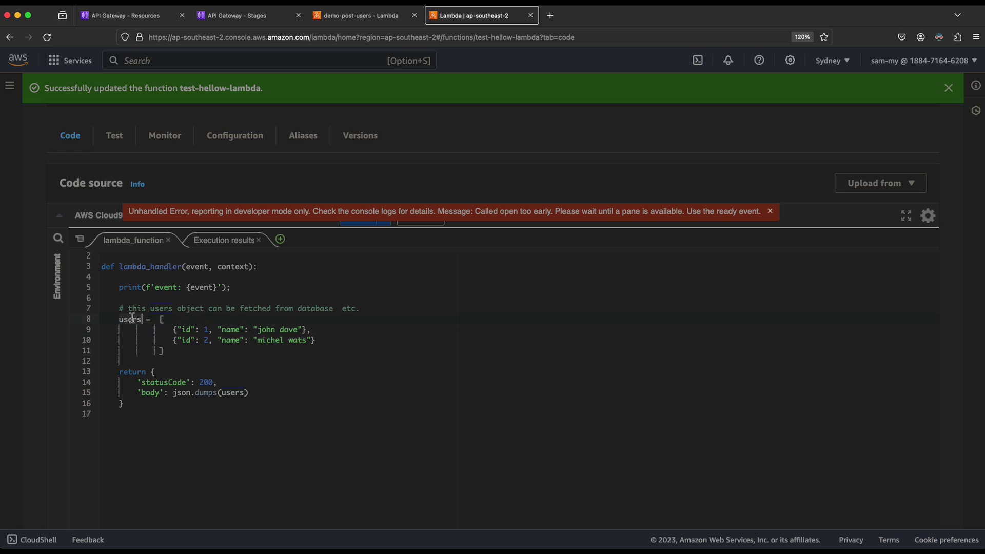
{"action": "left_click_drag", "start_coordinate": [182, 327], "coordinate": [287, 340]}
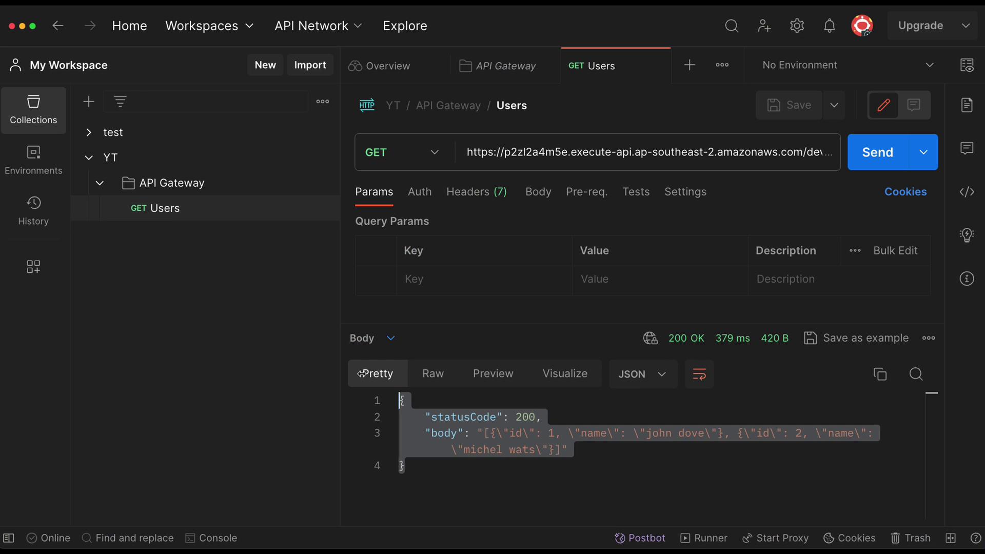
- Switch to Postman and review the Users GET response's JSON body against the Lambda code
{"action": "left_click", "coordinate": [505, 470]}
{"action": "left_click_drag", "start_coordinate": [447, 464], "coordinate": [419, 401]}
{"action": "left_click", "coordinate": [513, 462]}
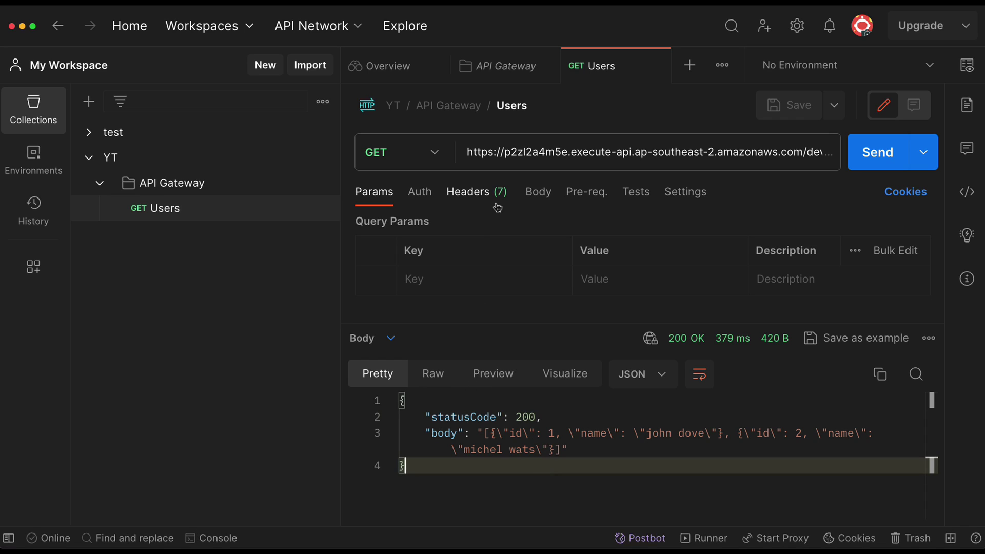
- Add another request to the API Gateway folder and set its method to POST
{"action": "left_click", "coordinate": [167, 211]}
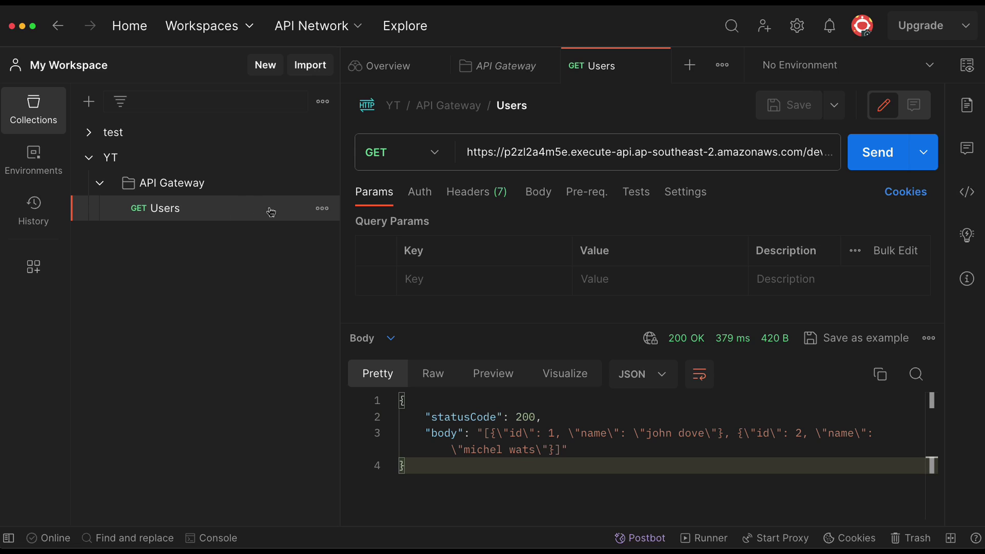
{"action": "left_click", "coordinate": [323, 184]}
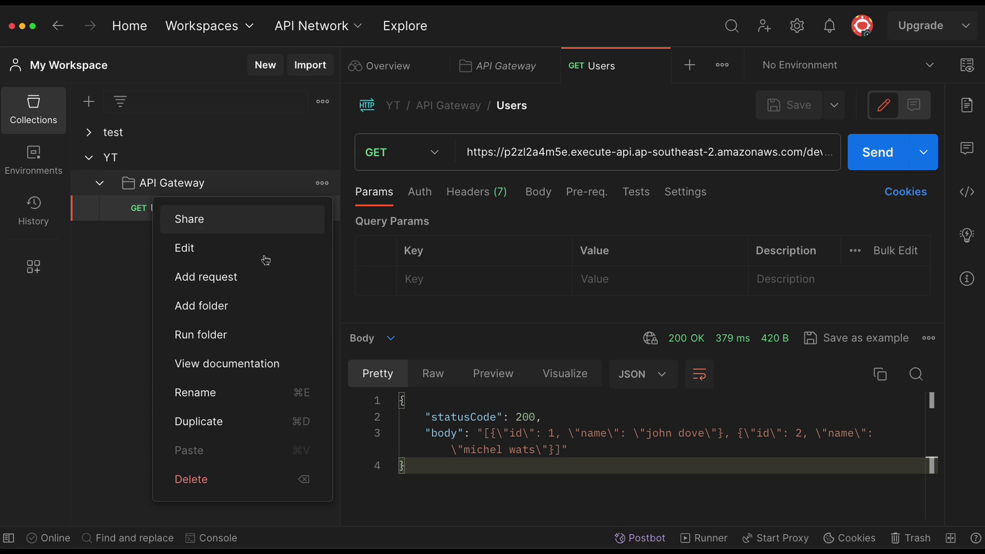
{"action": "left_click", "coordinate": [227, 277]}
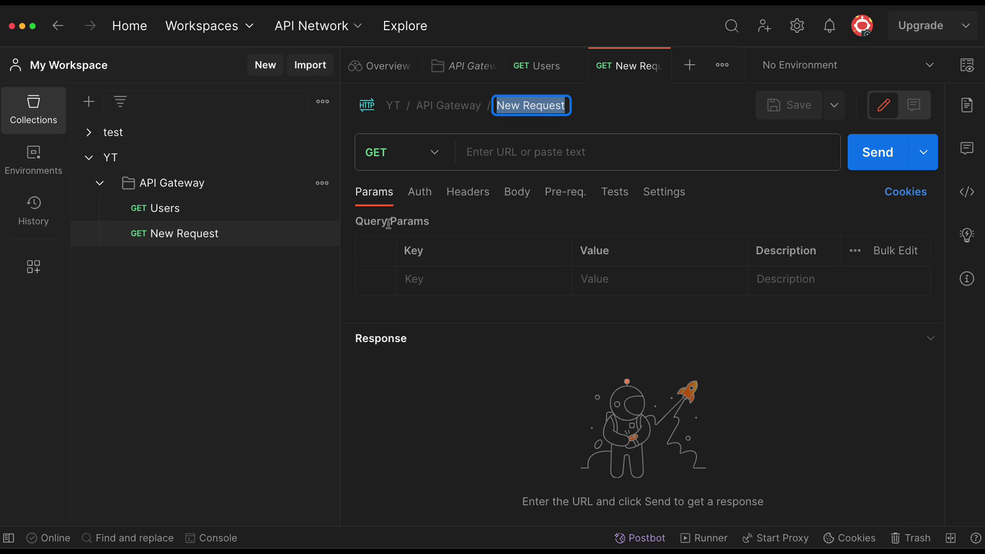
{"action": "left_click", "coordinate": [419, 155]}
{"action": "left_click", "coordinate": [397, 230]}
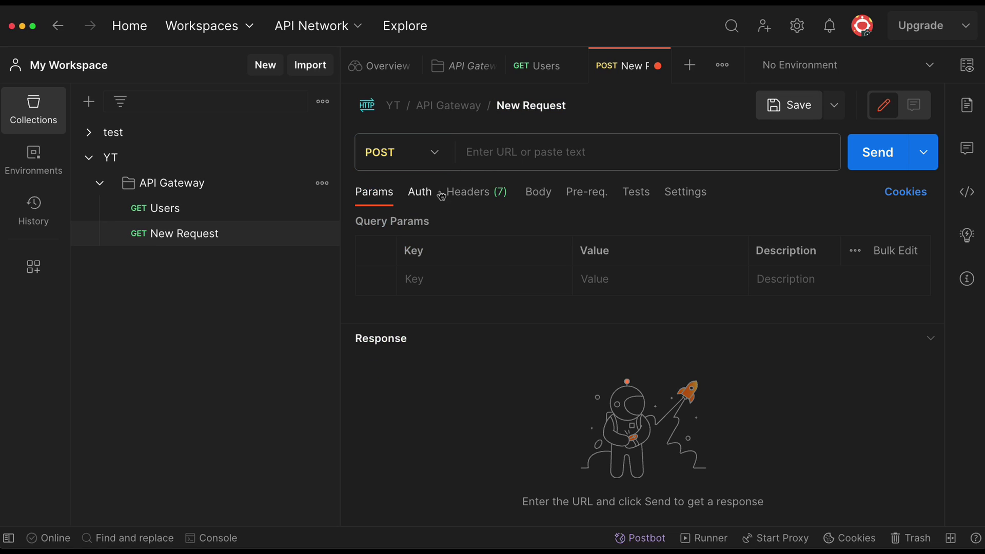
- Check the invoke URL of the /users POST method under the dev stage in API Gateway in the browser and return to Postman
{"action": "left_click", "coordinate": [521, 145]}
{"action": "key", "text": "super+Tab"}
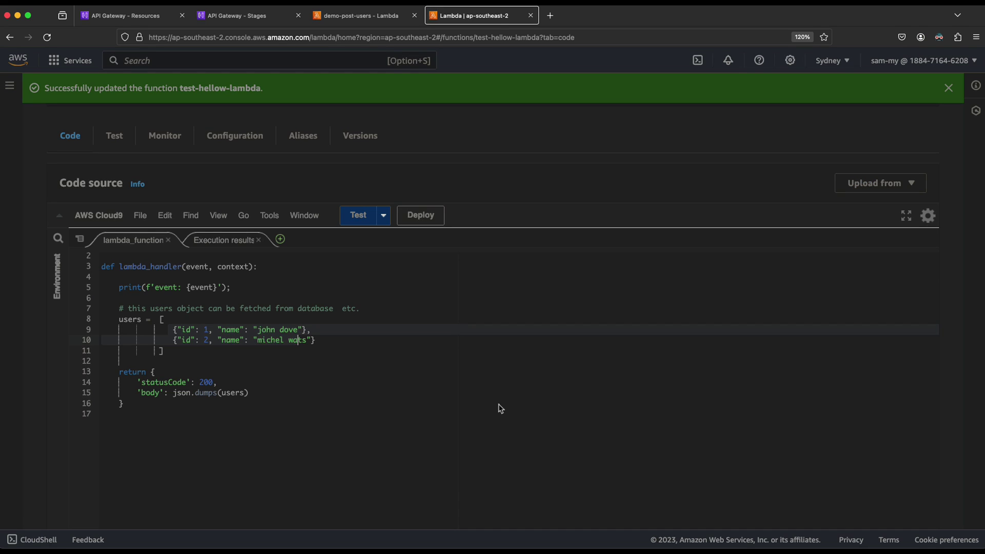
{"action": "left_click", "coordinate": [246, 20]}
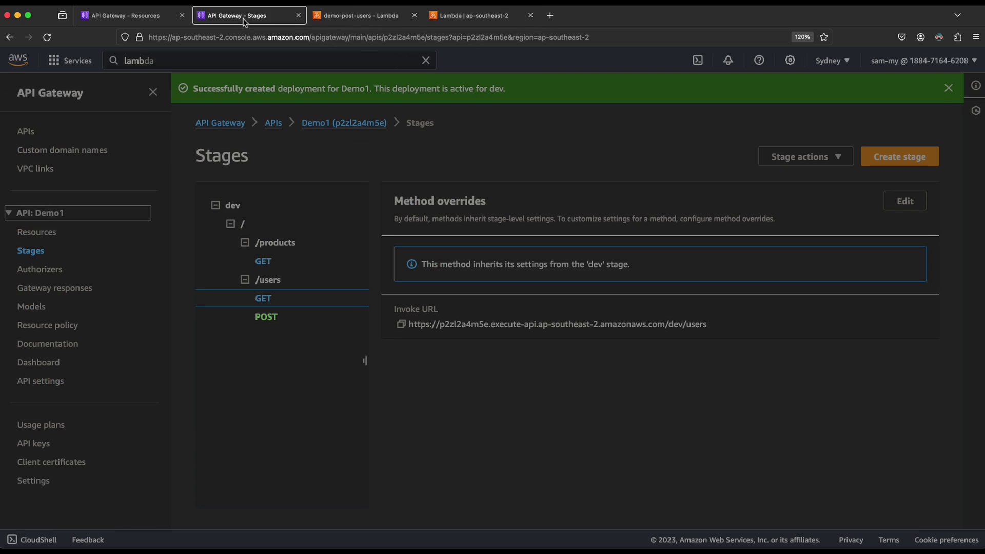
{"action": "left_click", "coordinate": [273, 323]}
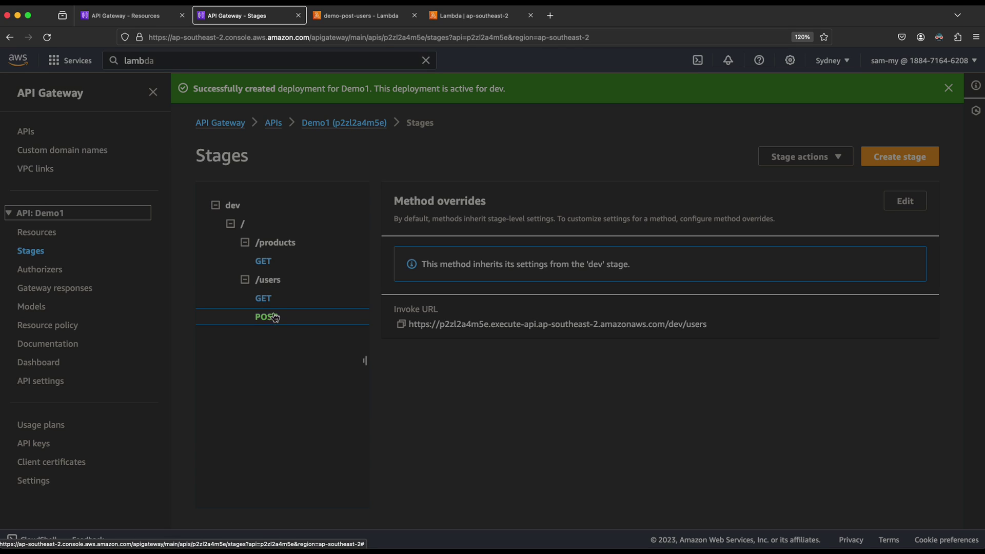
{"action": "key", "text": "super+Tab"}
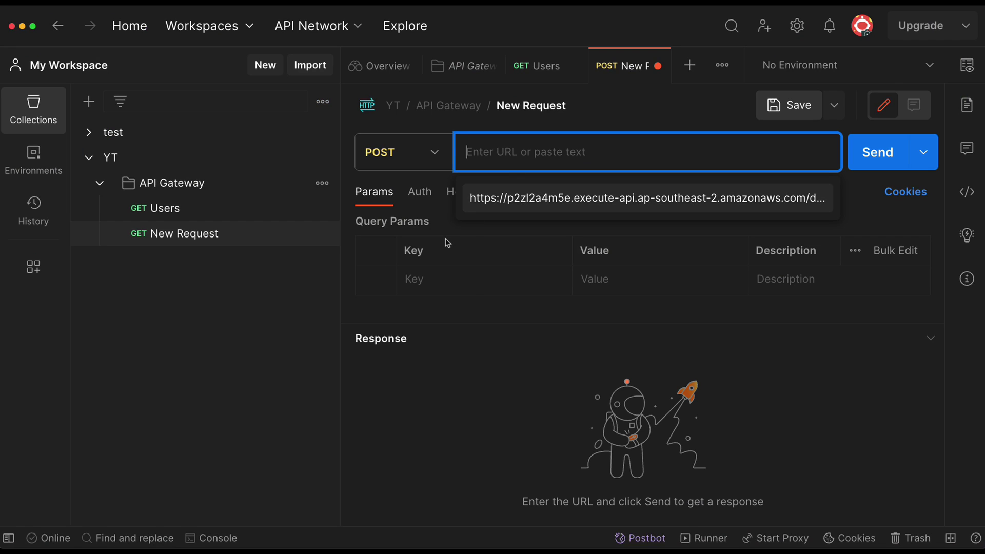
- Copy the URL of the Users GET request into the new POST request
{"action": "left_click", "coordinate": [174, 208]}
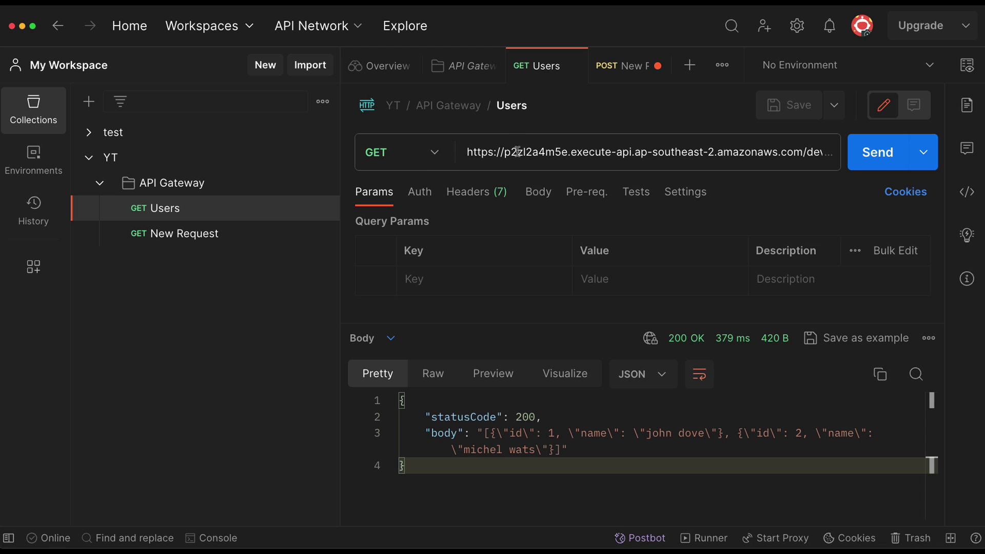
{"action": "triple_click", "coordinate": [500, 152]}
{"action": "key", "text": "super+c"}
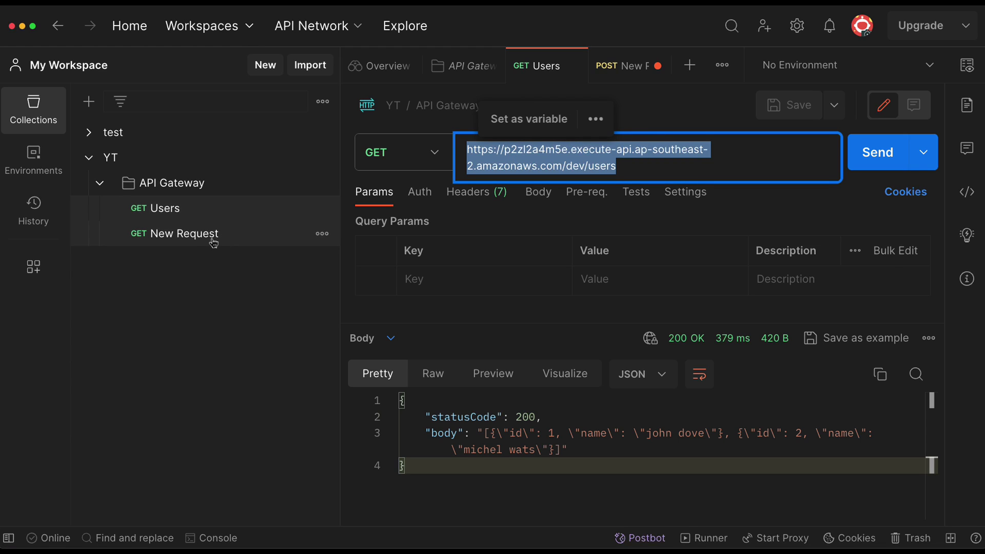
{"action": "left_click", "coordinate": [213, 237]}
{"action": "left_click", "coordinate": [500, 155]}
{"action": "key", "text": "super+v"}
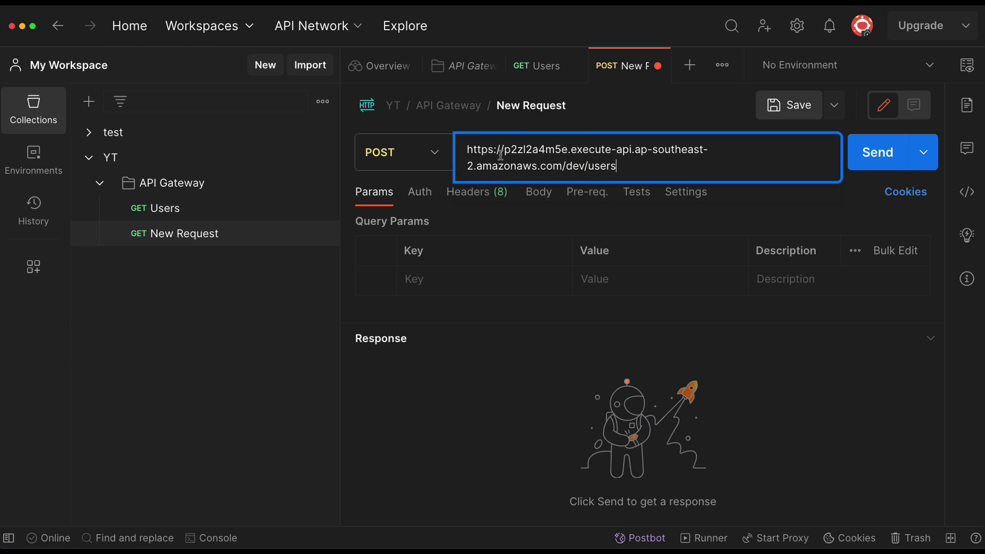
- Rename the new POST request to Users and save it
{"action": "left_click", "coordinate": [272, 240]}
{"action": "left_click", "coordinate": [322, 233]}
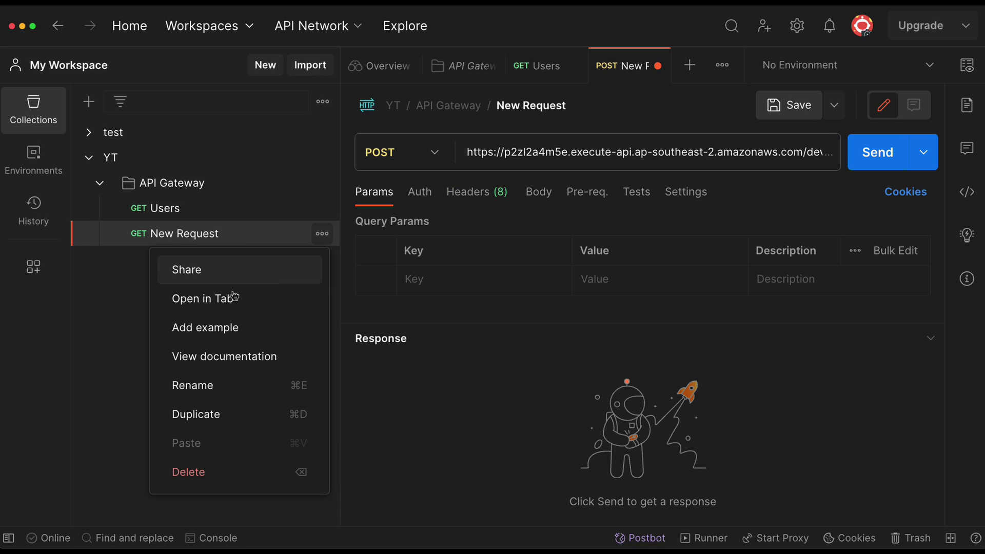
{"action": "left_click", "coordinate": [563, 107]}
{"action": "type", "text": "users"}
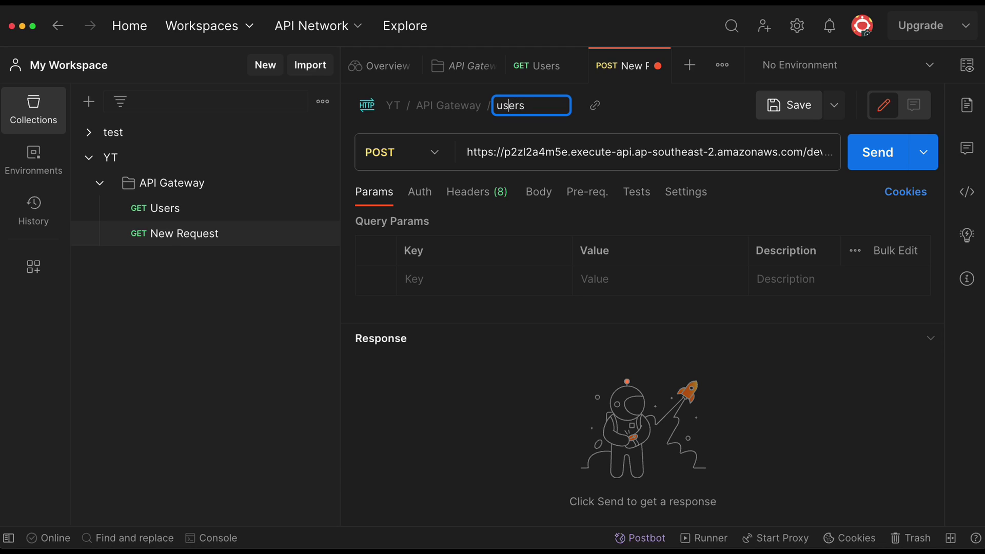
{"action": "key", "text": "Left"}
{"action": "key", "text": "BackSpace"}
{"action": "type", "text": "U"}
{"action": "key", "text": "Return"}
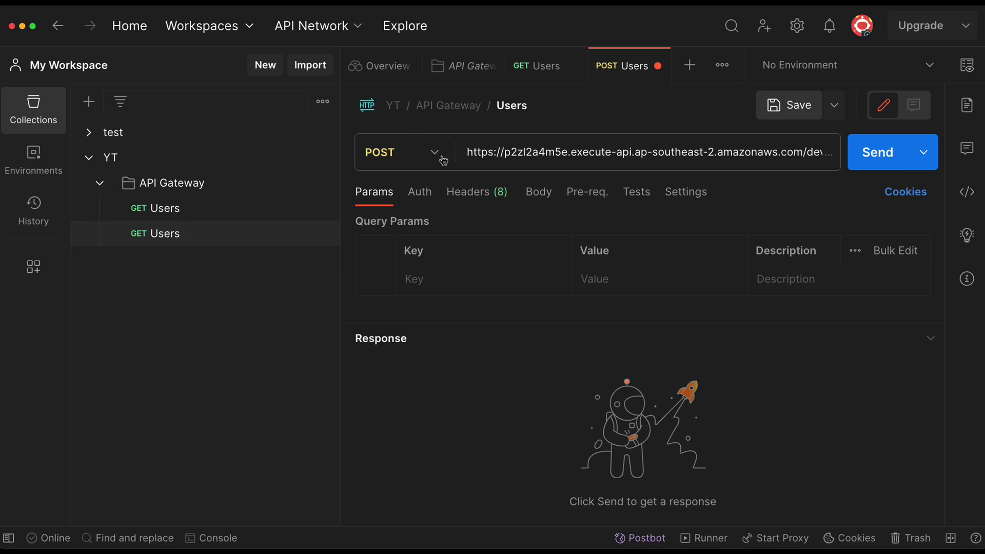
{"action": "left_click", "coordinate": [787, 106]}
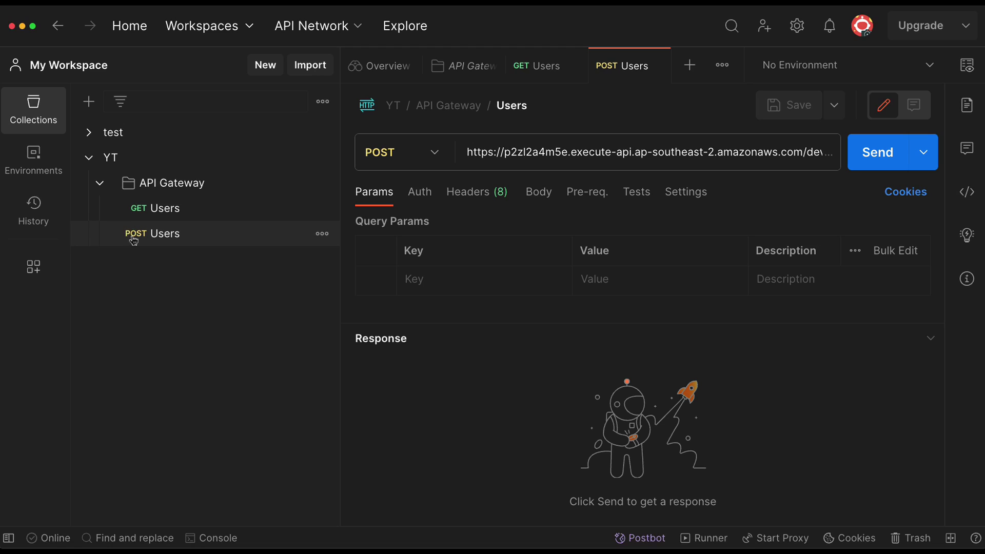
- Send the Users POST request and examine the returned JSON body
{"action": "left_click", "coordinate": [882, 162]}
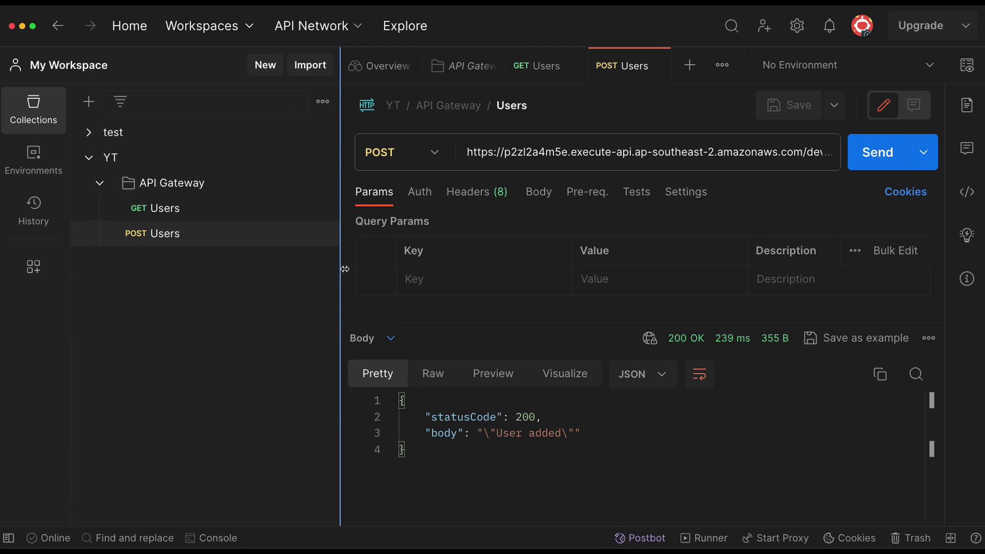
{"action": "left_click", "coordinate": [419, 479]}
{"action": "key", "text": "super+a"}
{"action": "left_click", "coordinate": [444, 469]}
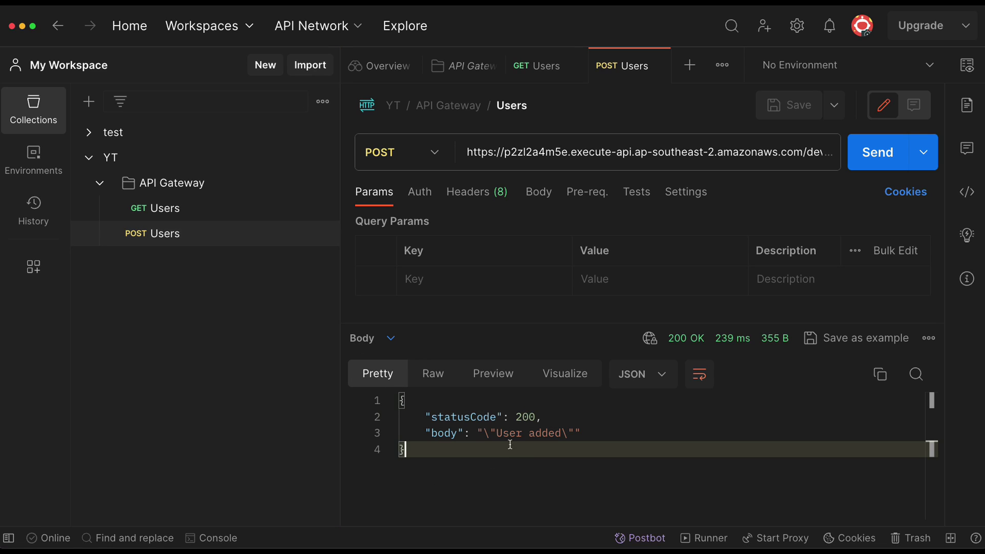
- Switch to the demo-post-users Lambda code in the browser and examine its print statements and returned body
{"action": "key", "text": "super+Tab"}
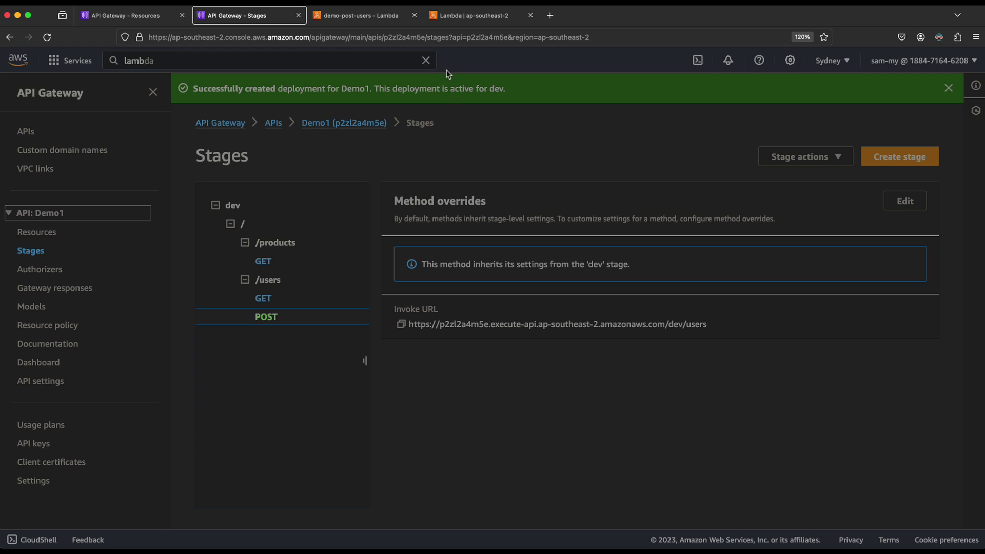
{"action": "left_click", "coordinate": [359, 16]}
{"action": "left_click", "coordinate": [296, 398]}
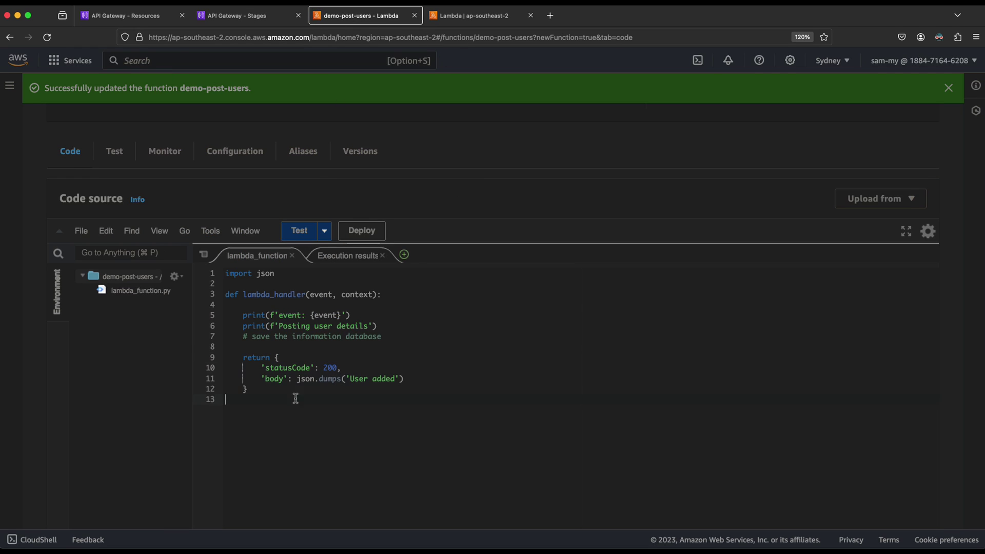
{"action": "left_click_drag", "start_coordinate": [261, 378], "coordinate": [405, 380]}
{"action": "left_click", "coordinate": [363, 430]}
{"action": "left_click_drag", "start_coordinate": [381, 345], "coordinate": [235, 323]}
{"action": "left_click", "coordinate": [311, 335]}
{"action": "key", "text": "super+Tab"}
{"action": "key", "text": "super+Tab"}
- Open the CloudWatch logs of demo-post-users, examine the event entry in the newest log stream and return to Postman
{"action": "left_click", "coordinate": [163, 153]}
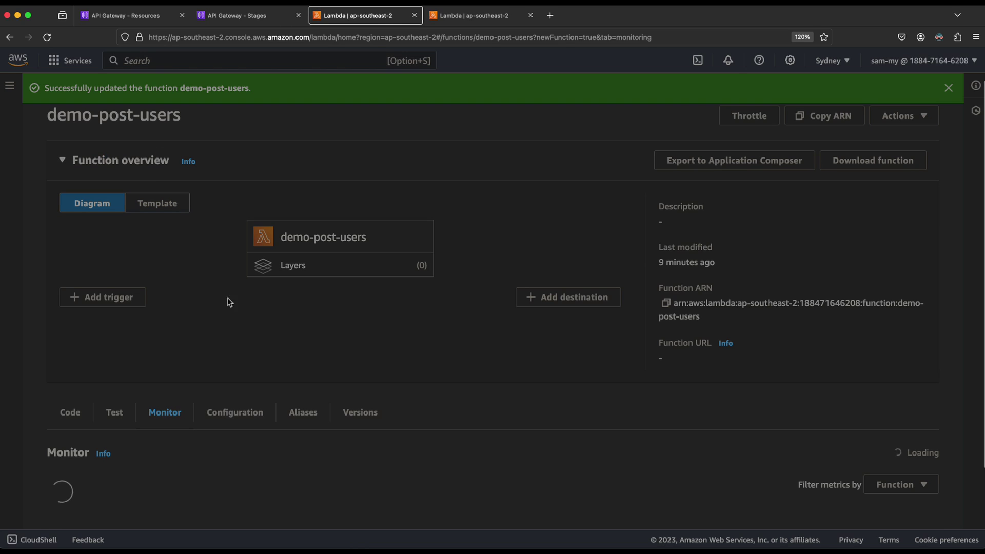
{"action": "scroll", "coordinate": [204, 317], "scroll_direction": "down", "scroll_amount": 2}
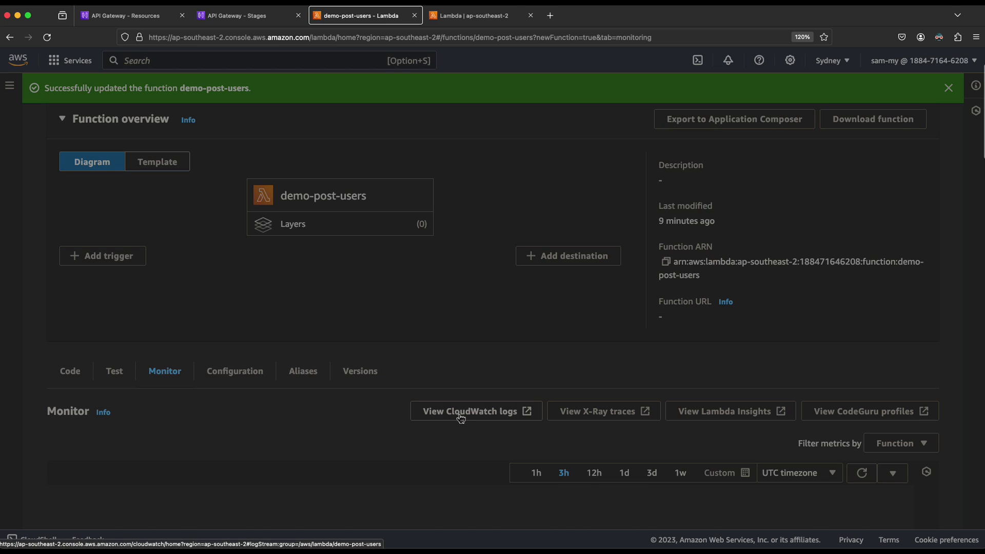
{"action": "left_click", "coordinate": [460, 418]}
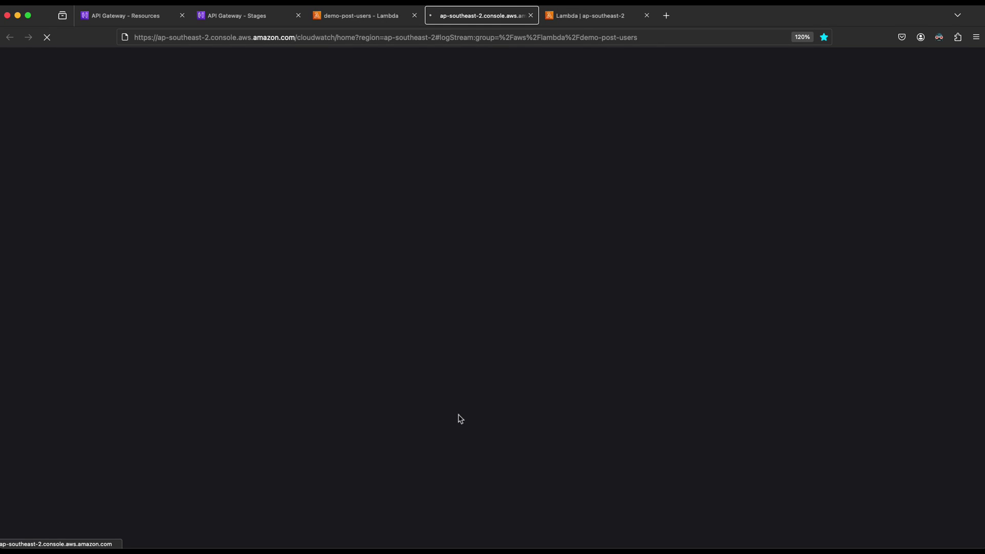
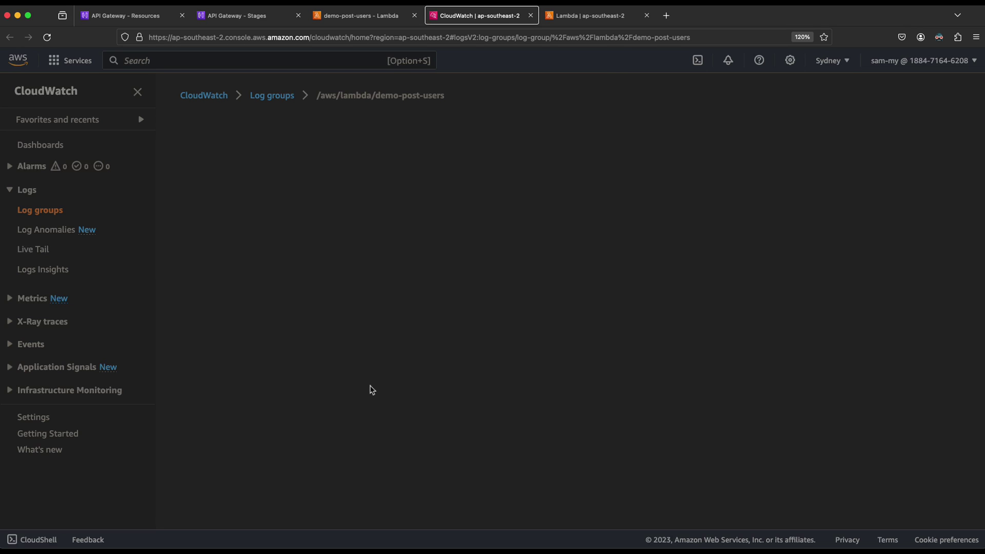
{"action": "scroll", "coordinate": [369, 390], "scroll_direction": "down", "scroll_amount": 3}
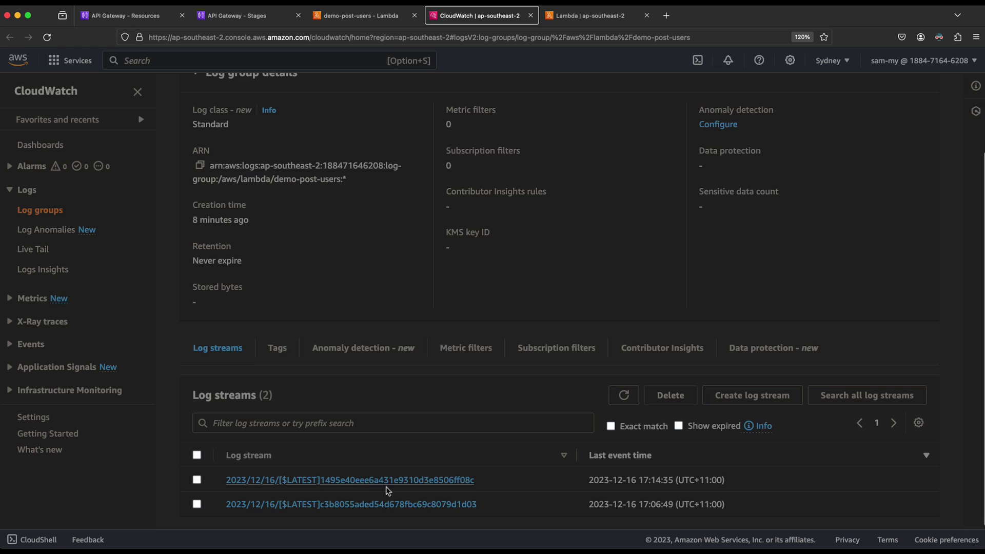
{"action": "left_click", "coordinate": [352, 481]}
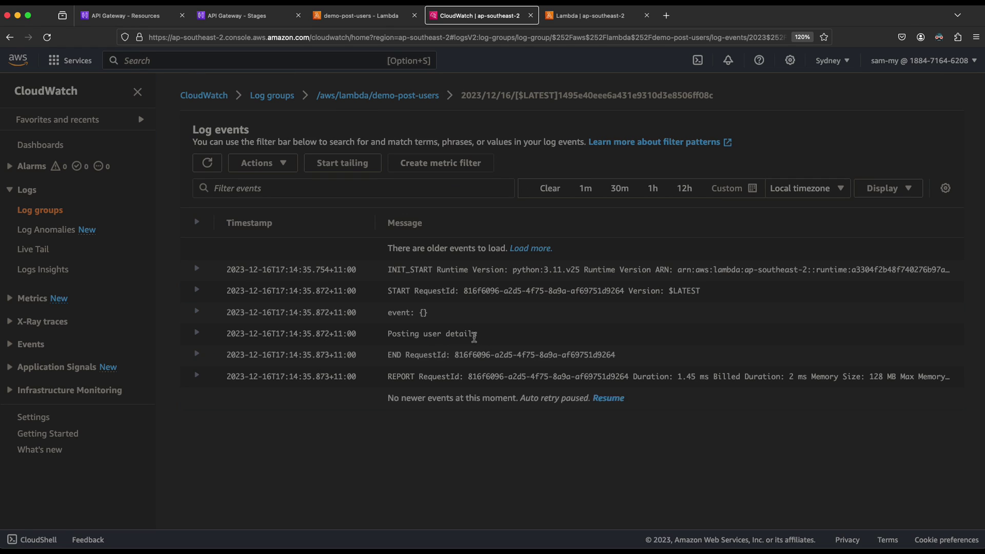
{"action": "left_click_drag", "start_coordinate": [444, 314], "coordinate": [380, 312]}
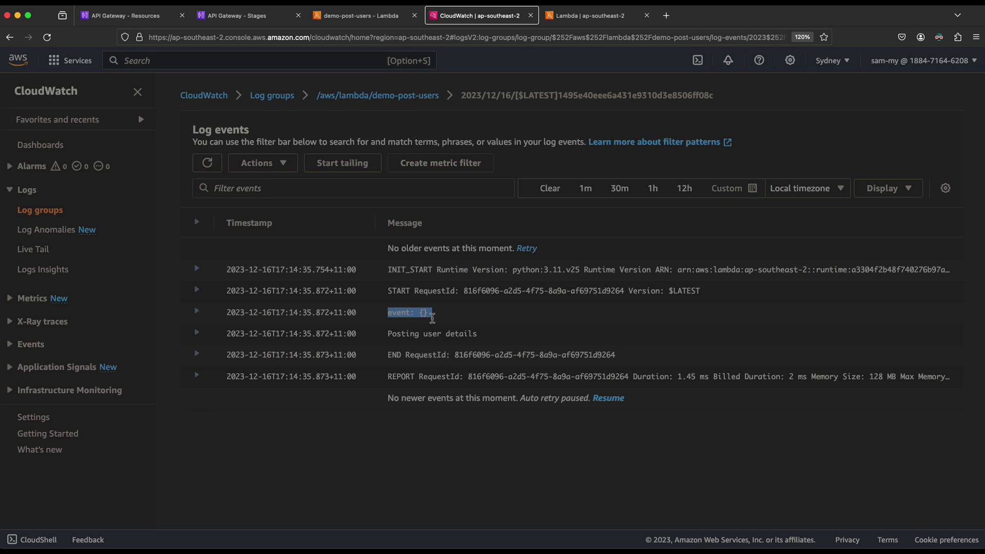
{"action": "key", "text": "super+Tab"}
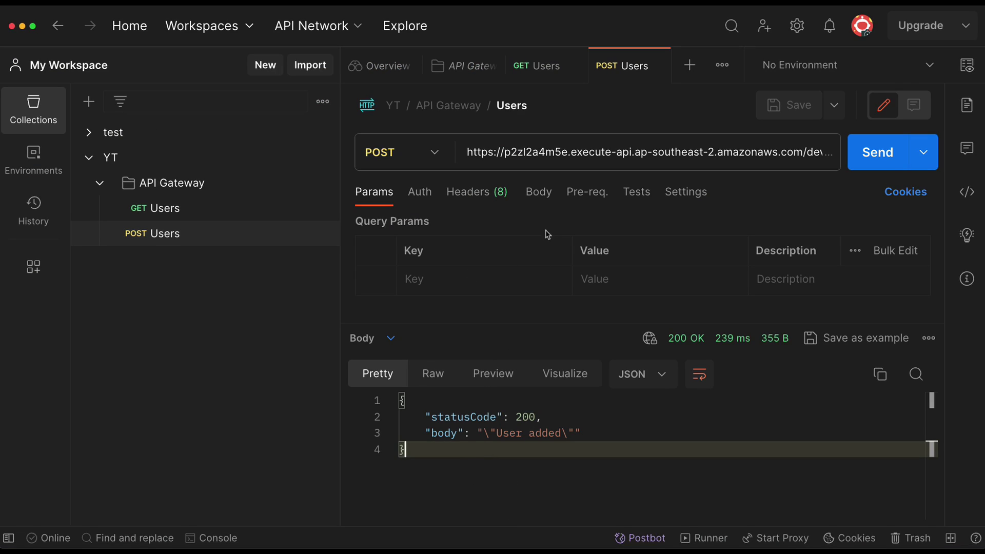
- Set the body of the Users POST request to raw JSON
{"action": "left_click", "coordinate": [169, 237]}
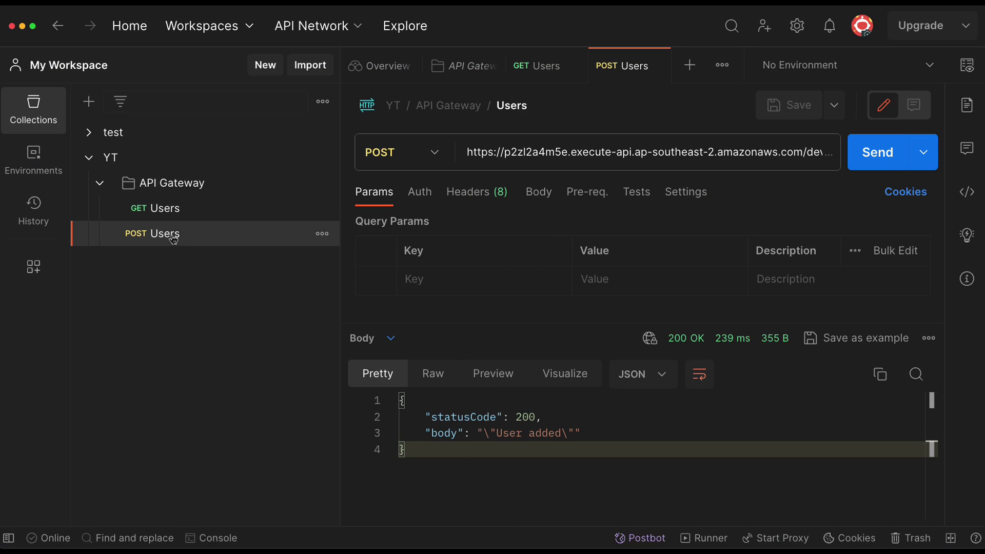
{"action": "left_click", "coordinate": [538, 192]}
{"action": "left_click", "coordinate": [405, 225]}
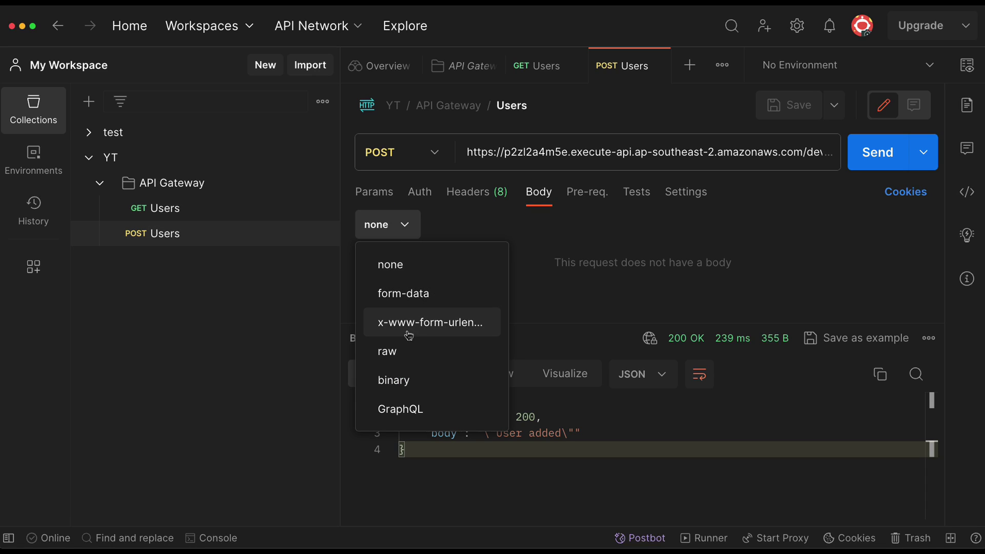
{"action": "left_click", "coordinate": [408, 350]}
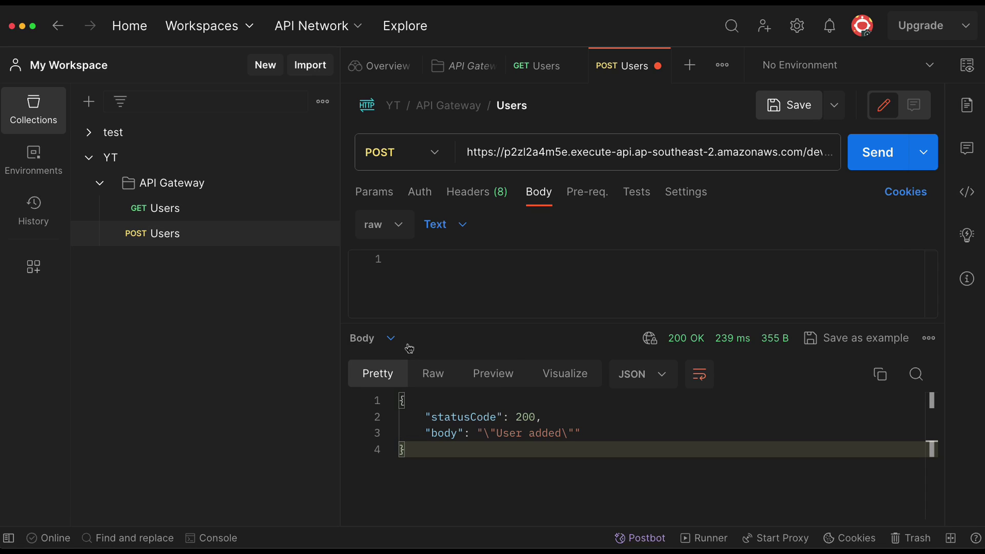
{"action": "left_click", "coordinate": [461, 226]}
{"action": "left_click", "coordinate": [449, 317]}
- Enter a JSON object with id 3 and name "DEMO USER1" as the request body and send the request
{"action": "type", "text": "{"}
{"action": "key", "text": "Return"}
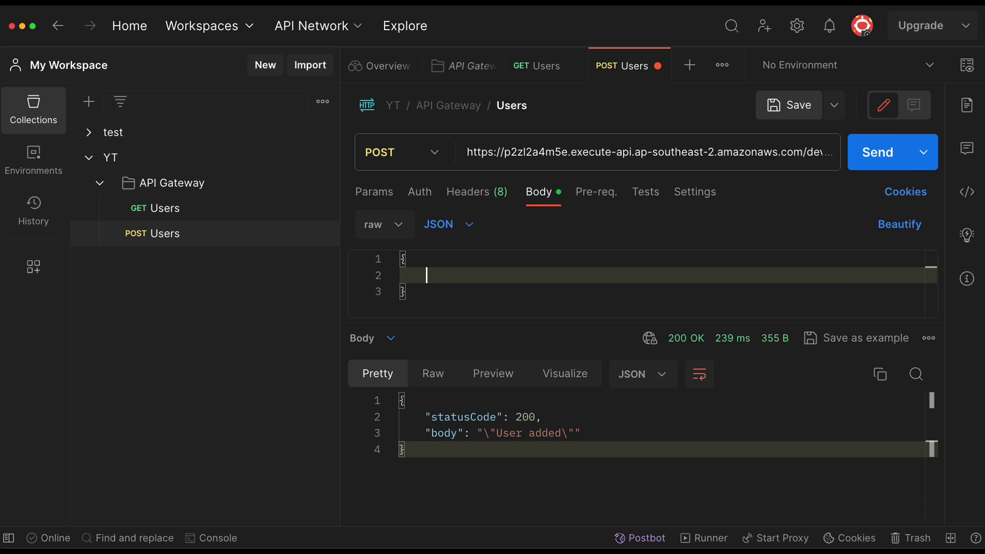
{"action": "type", "text": "\"id\": 3,"}
{"action": "key", "text": "Return"}
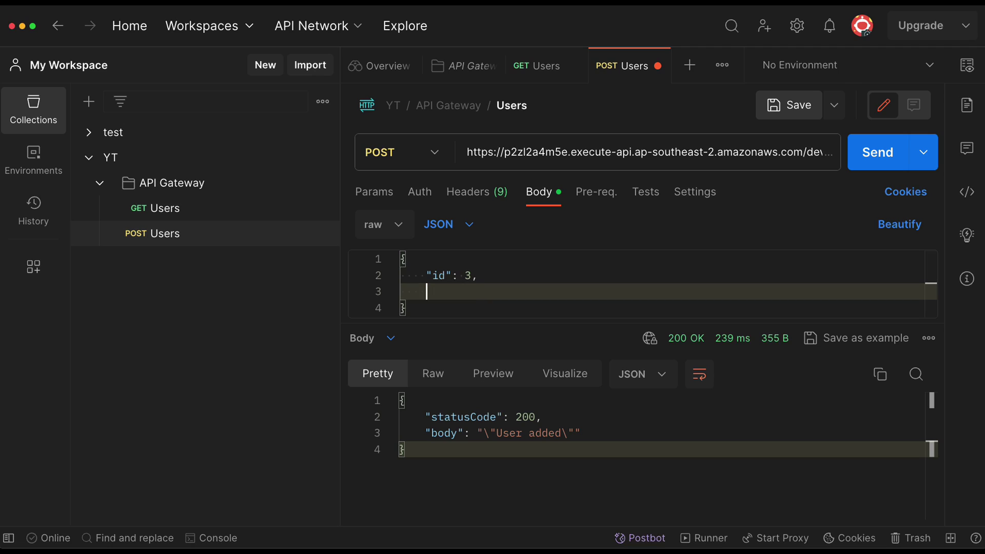
{"action": "type", "text": "\"name\": \"DEMO USER"}
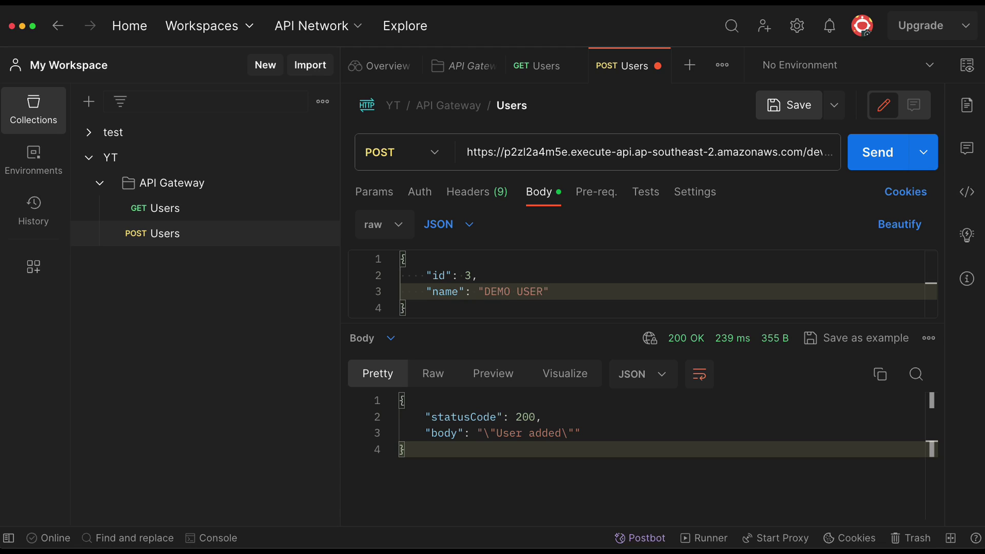
{"action": "left_click", "coordinate": [571, 294]}
{"action": "left_click", "coordinate": [900, 163]}
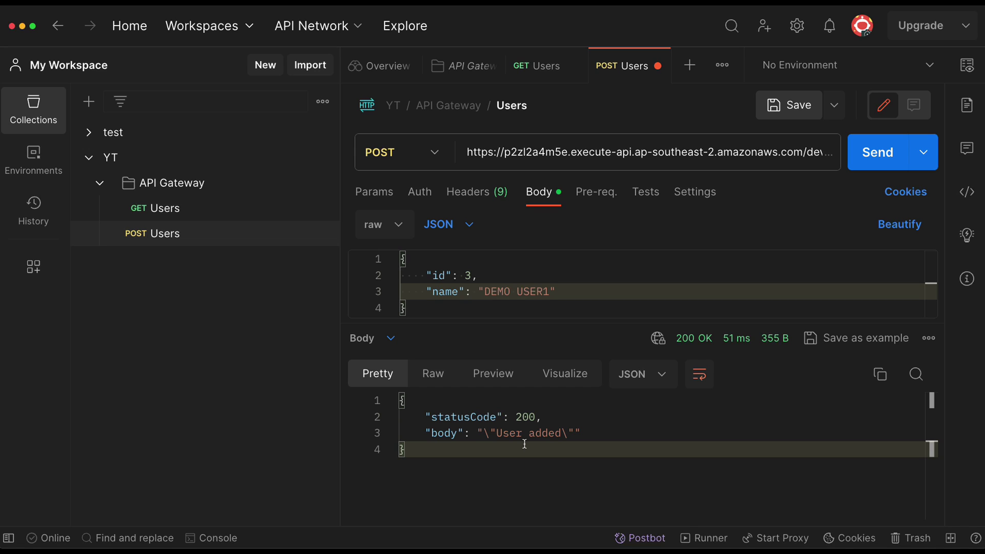
- Switch to the CloudWatch page in the browser, refresh the demo-post-users log streams and open the newest one
{"action": "key", "text": "super+Tab"}
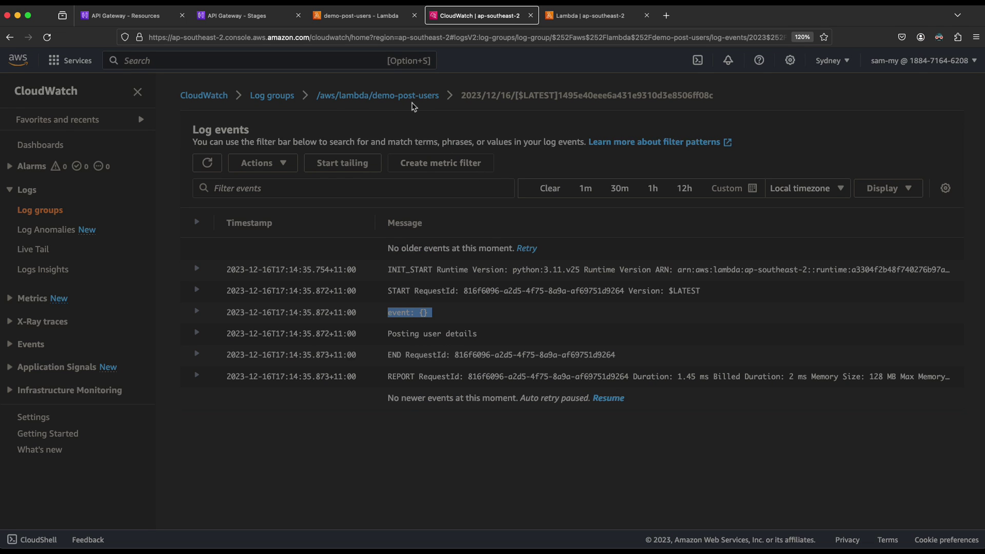
{"action": "left_click", "coordinate": [413, 102]}
{"action": "scroll", "coordinate": [667, 422], "scroll_direction": "down", "scroll_amount": 3}
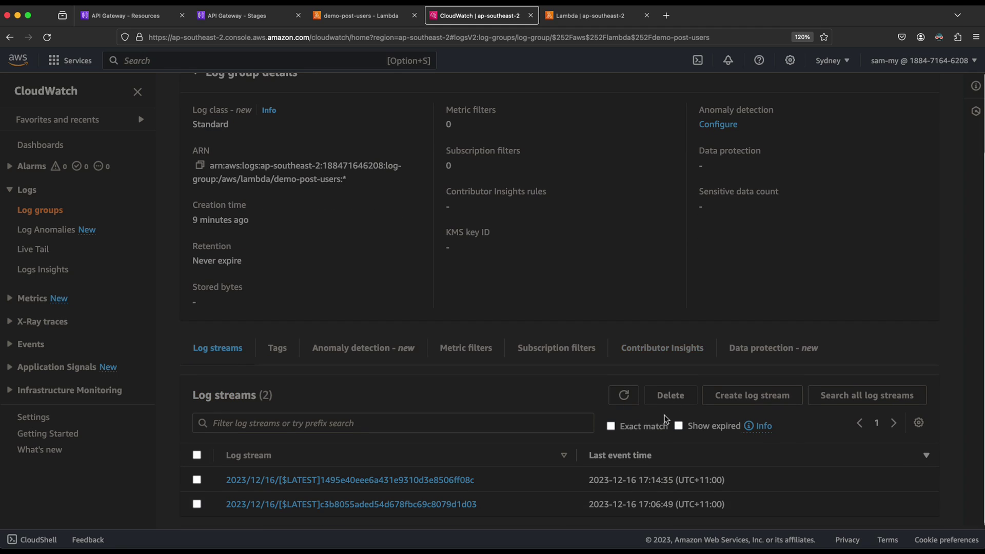
{"action": "left_click", "coordinate": [625, 395]}
{"action": "scroll", "coordinate": [435, 301], "scroll_direction": "down", "scroll_amount": 1}
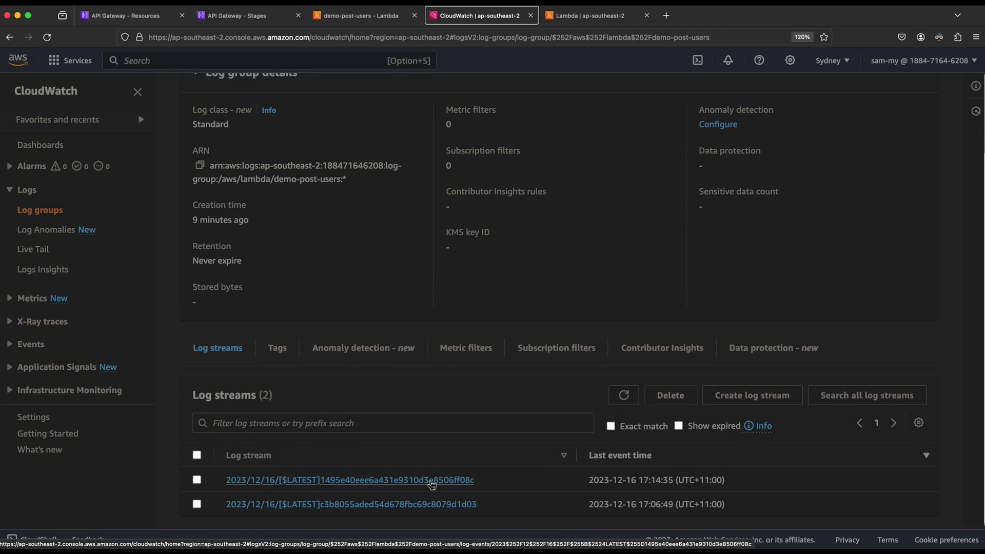
{"action": "left_click", "coordinate": [432, 480]}
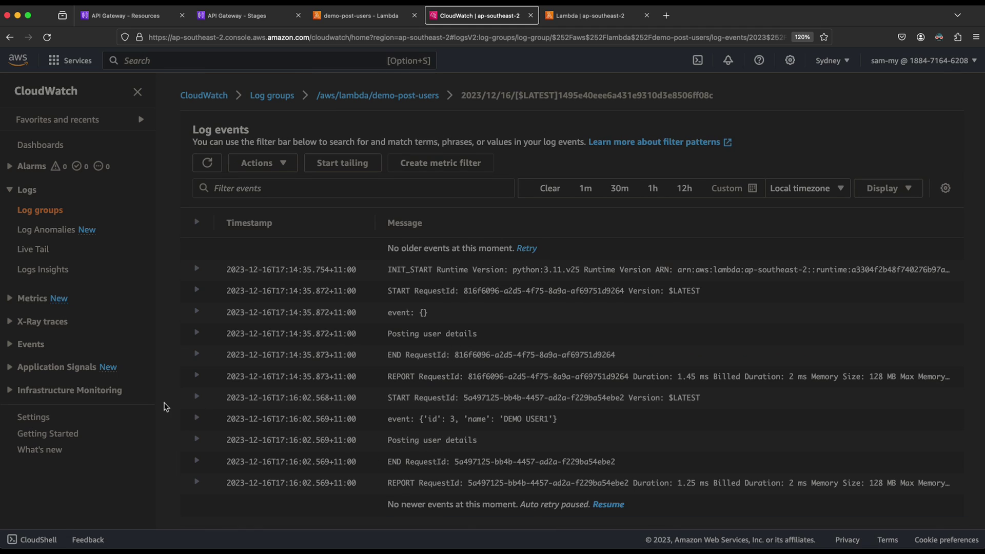
- Examine the log entries of the latest invocation and expand its event entry
{"action": "left_click_drag", "start_coordinate": [389, 400], "coordinate": [666, 489]}
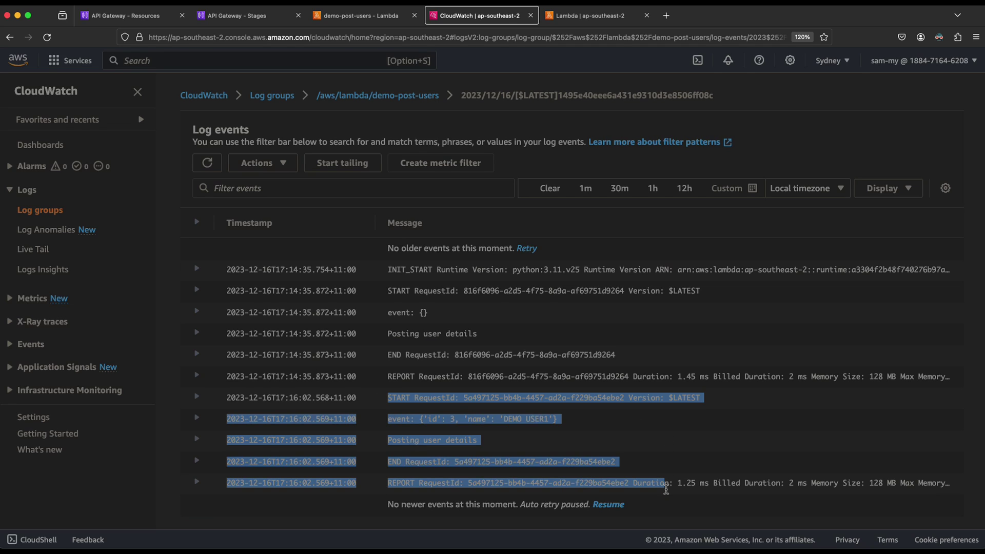
{"action": "left_click", "coordinate": [509, 422]}
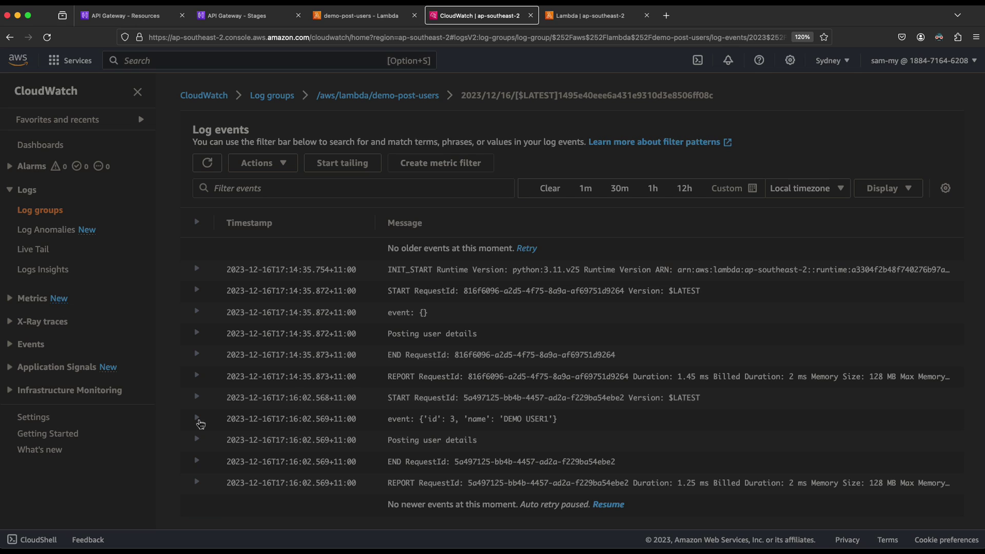
{"action": "left_click", "coordinate": [197, 418]}
{"action": "scroll", "coordinate": [500, 435], "scroll_direction": "down", "scroll_amount": 1}
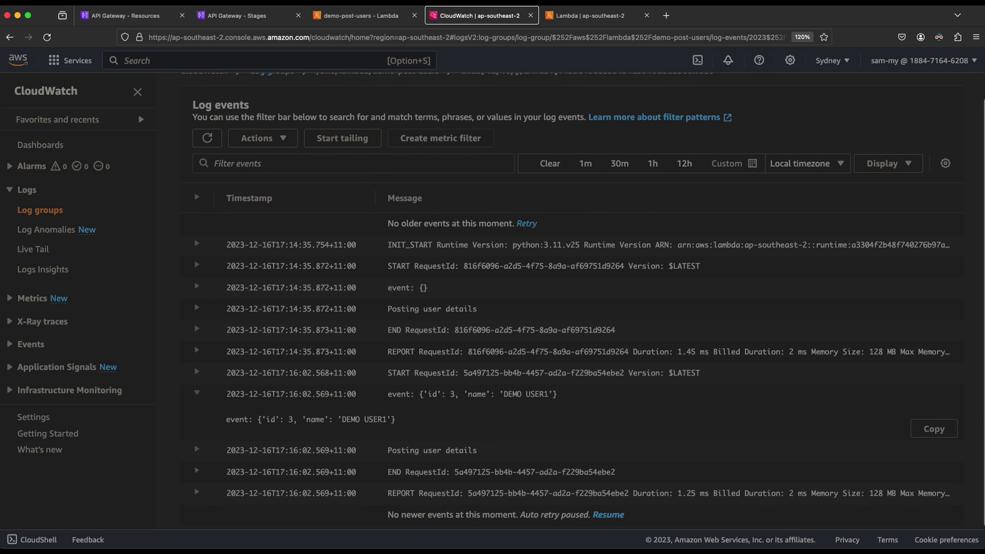
- Open the demo-post-users Lambda code, dismiss the editor error and examine the print statements and return block
{"action": "left_click", "coordinate": [578, 19]}
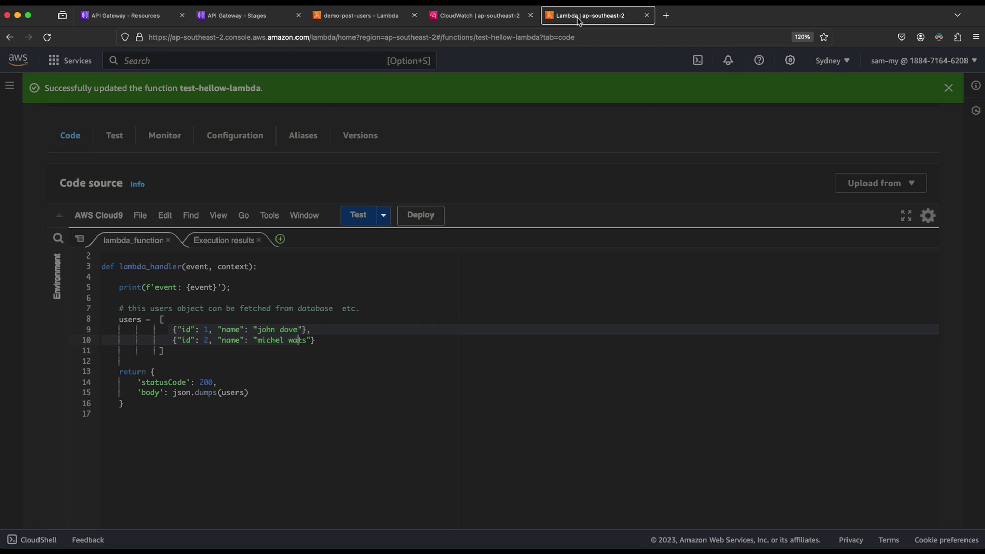
{"action": "left_click", "coordinate": [347, 21]}
{"action": "left_click", "coordinate": [68, 371]}
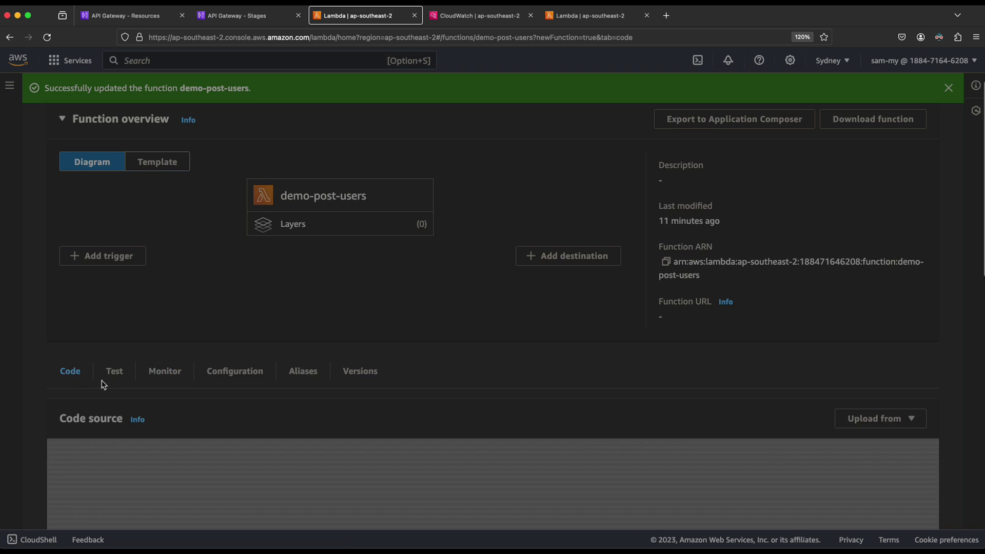
{"action": "scroll", "coordinate": [190, 405], "scroll_direction": "down", "scroll_amount": 3}
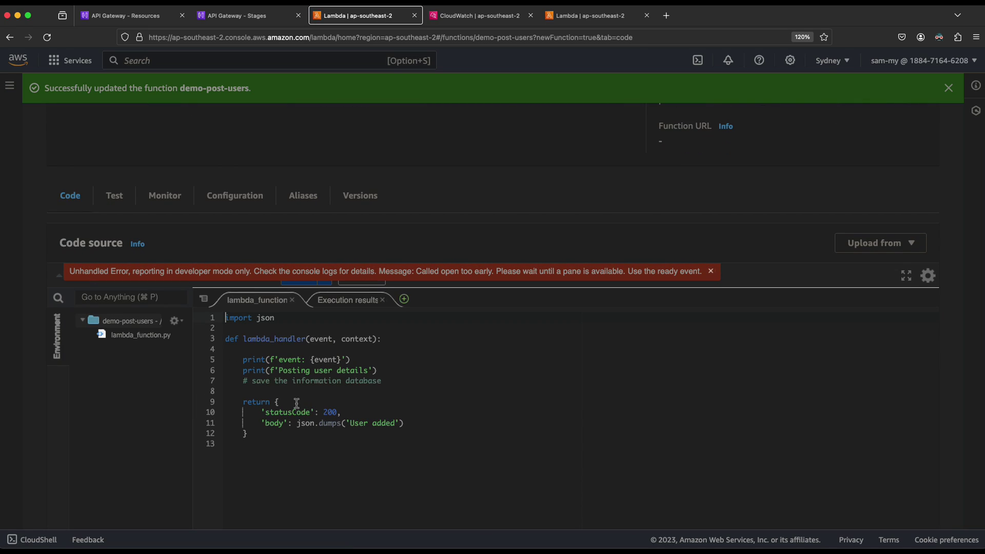
{"action": "left_click", "coordinate": [317, 359]}
{"action": "left_click", "coordinate": [710, 271]}
{"action": "left_click", "coordinate": [328, 390]}
{"action": "left_click", "coordinate": [316, 370]}
{"action": "left_click", "coordinate": [425, 397]}
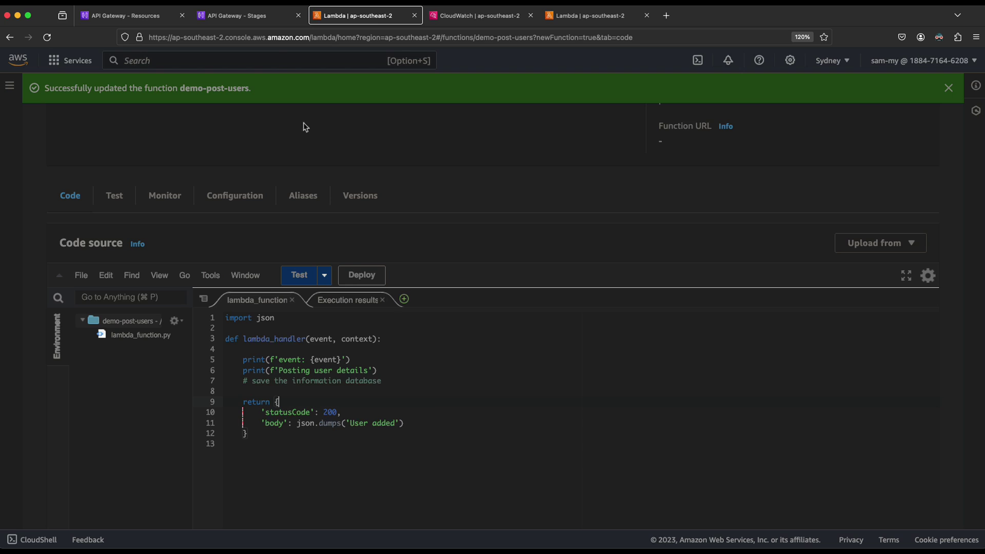
- Switch to Postman, review the name value in the request body and return to the browser
{"action": "key", "text": "super+Tab"}
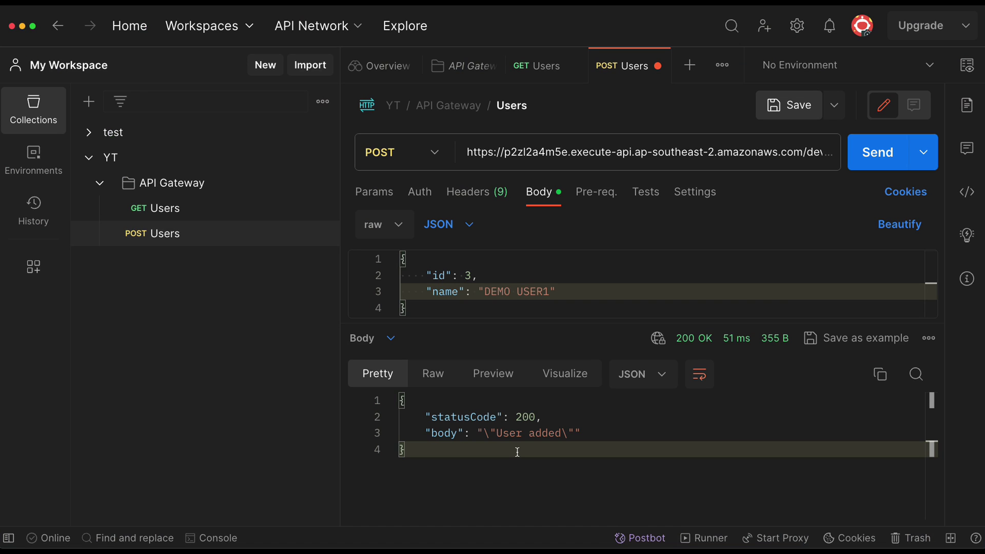
{"action": "left_click", "coordinate": [513, 291]}
{"action": "key", "text": "super+Tab"}
- Open the Demo1 resources in API Gateway and review the GET and POST methods of /users
{"action": "left_click", "coordinate": [236, 21]}
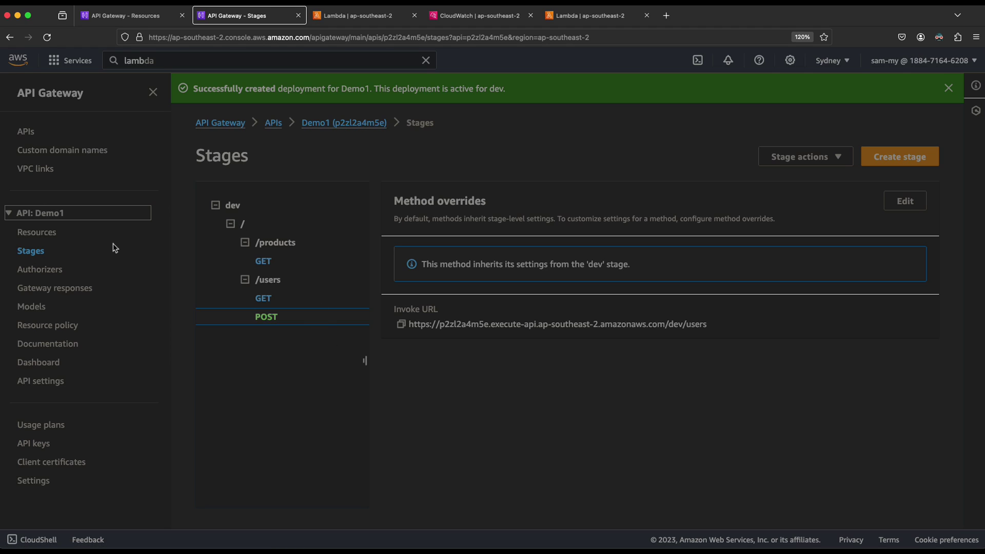
{"action": "left_click", "coordinate": [36, 233]}
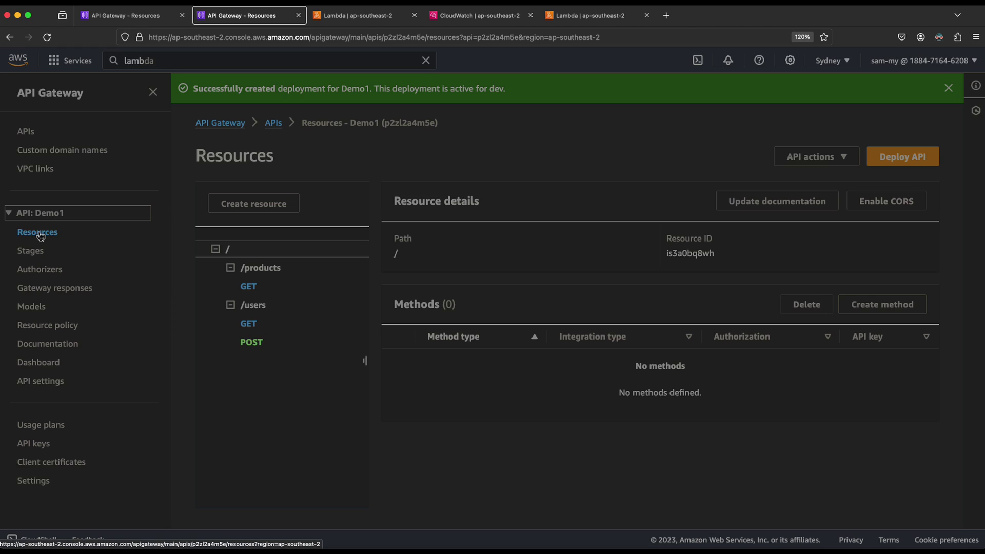
{"action": "left_click", "coordinate": [250, 326]}
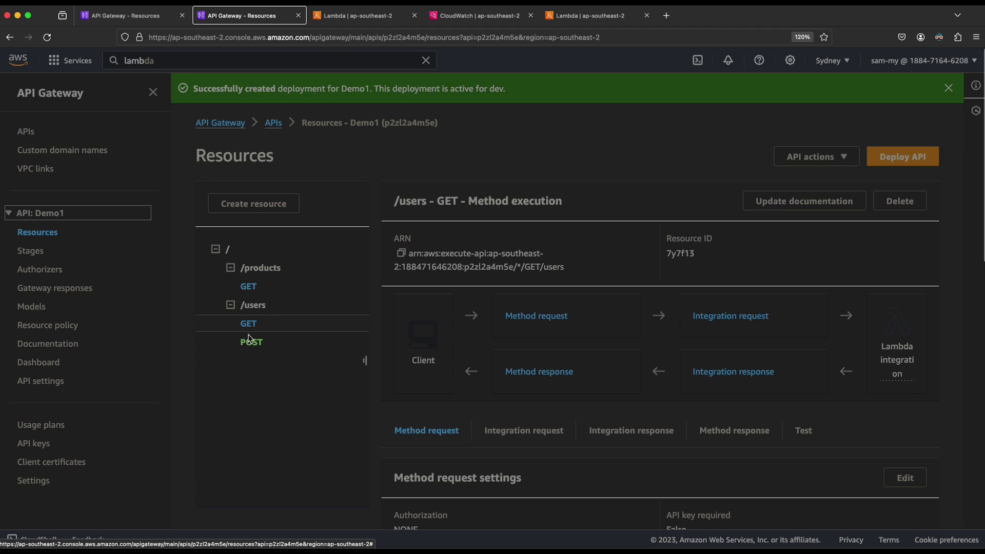
{"action": "left_click", "coordinate": [252, 342]}
{"action": "left_click", "coordinate": [257, 328]}
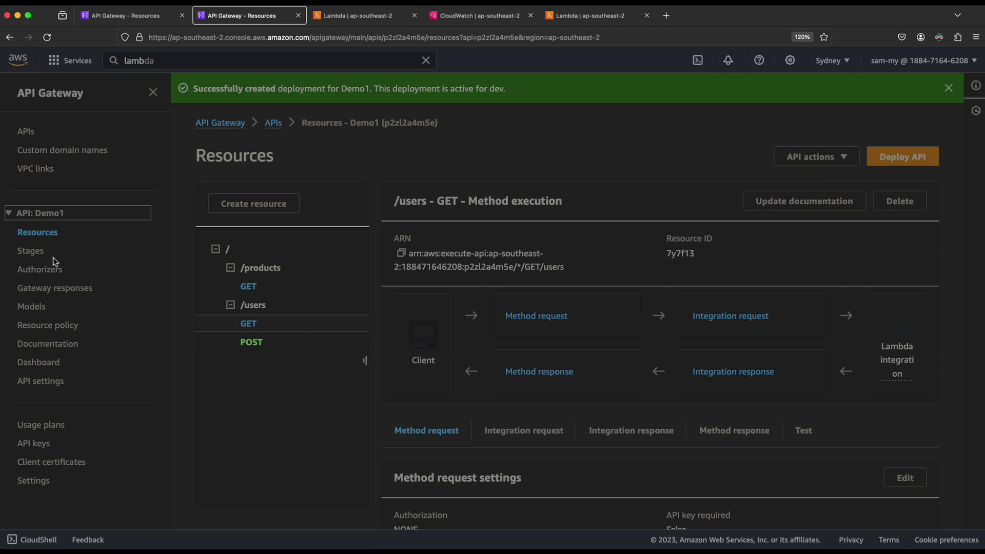
{"action": "left_click", "coordinate": [37, 251]}
{"action": "left_click", "coordinate": [52, 237]}
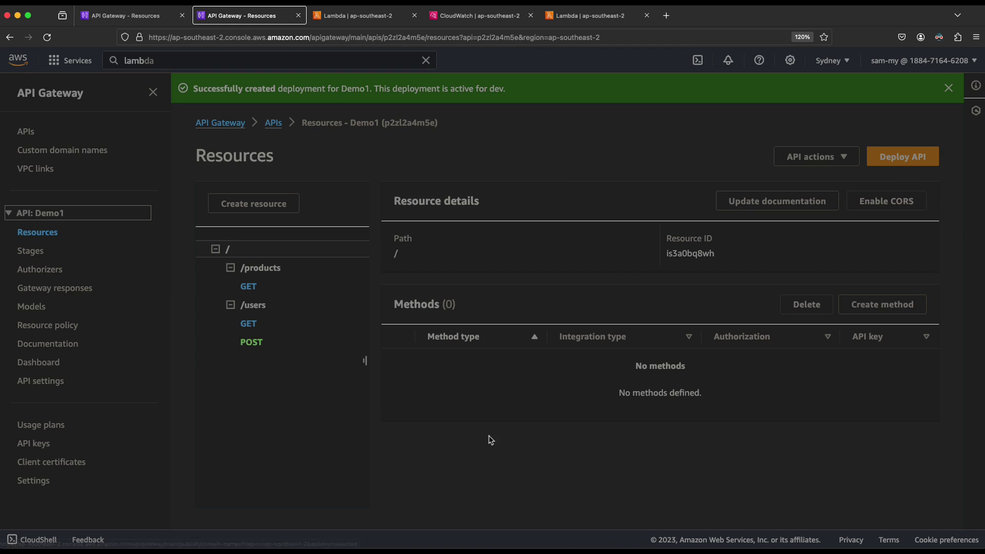
- Check the POST request in Postman, then view the /products GET and /users POST methods in API Gateway and collapse /products
{"action": "key", "text": "super+Tab"}
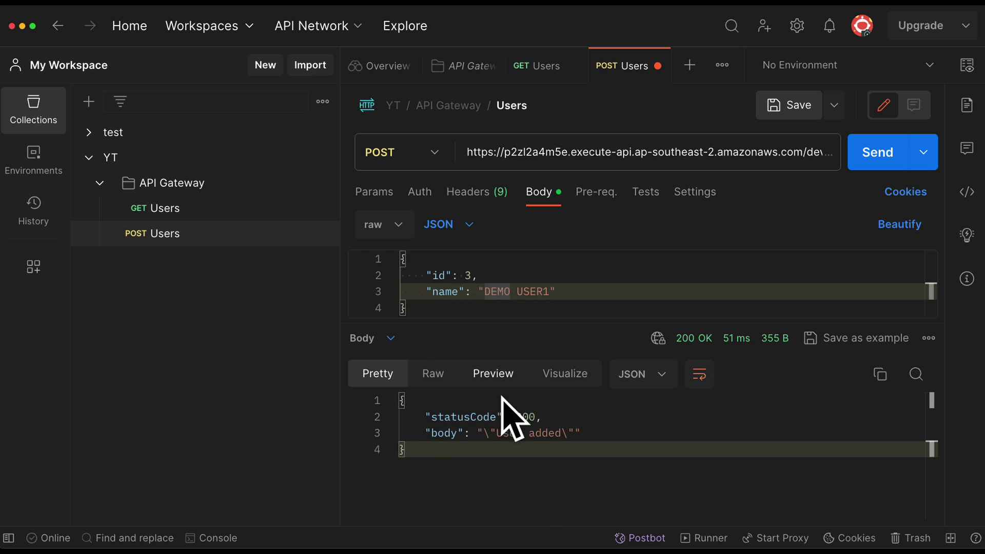
{"action": "key", "text": "super+Tab"}
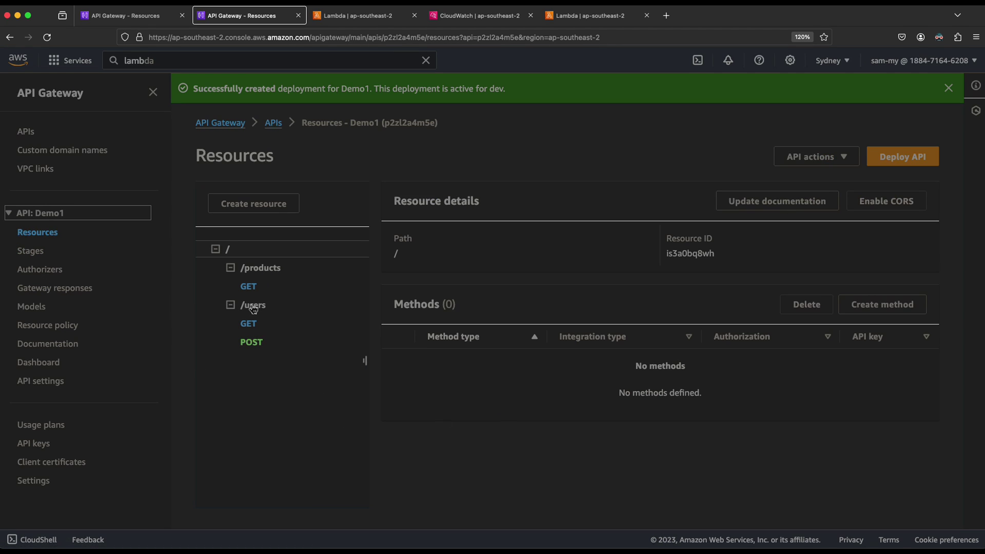
{"action": "left_click", "coordinate": [248, 287]}
{"action": "left_click", "coordinate": [252, 341]}
{"action": "left_click", "coordinate": [231, 268]}
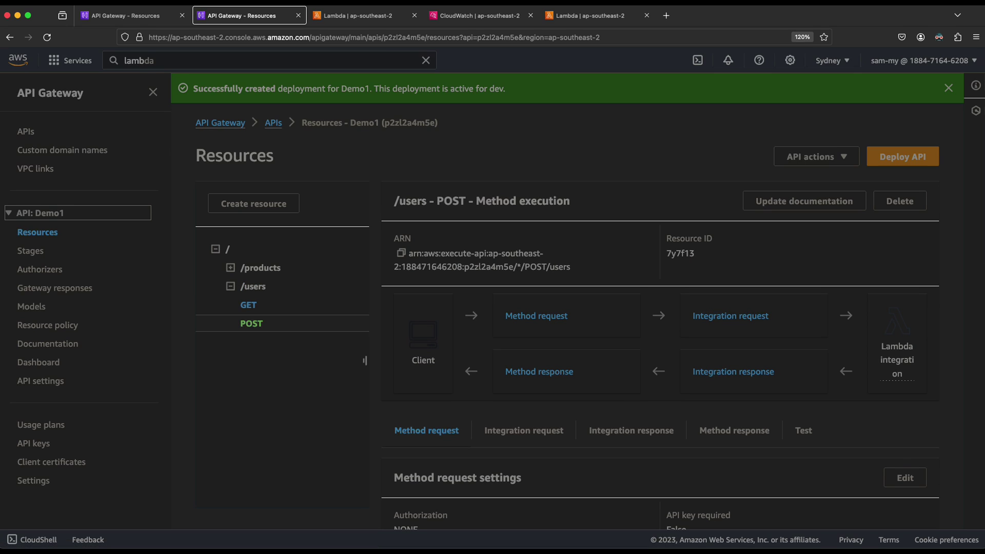